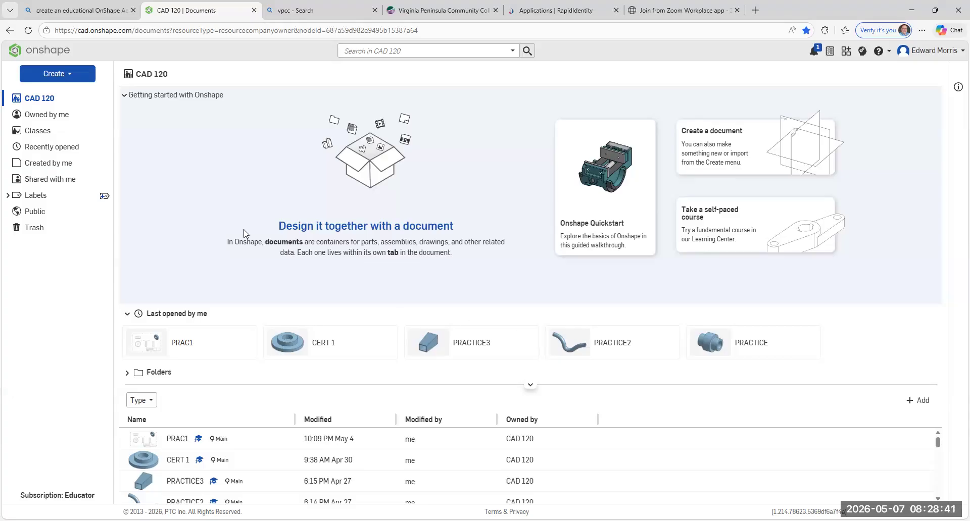
Create a new document named ED_1 in the CAD 120 location.
left_click(70, 77)
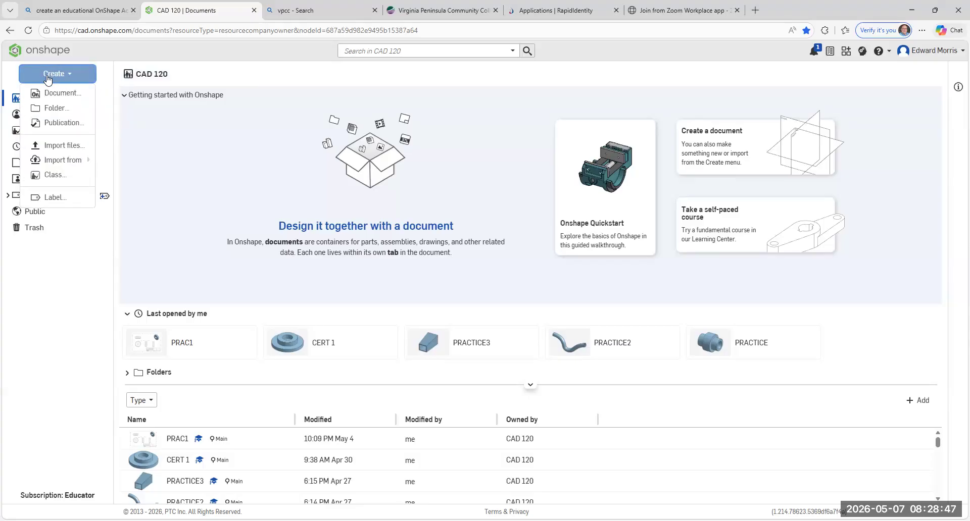
left_click(60, 94)
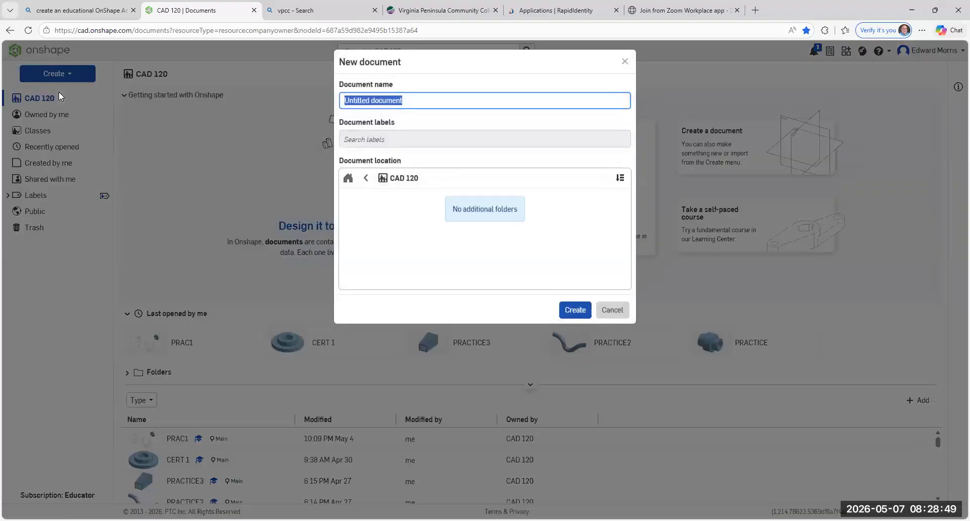
key("BackSpace")
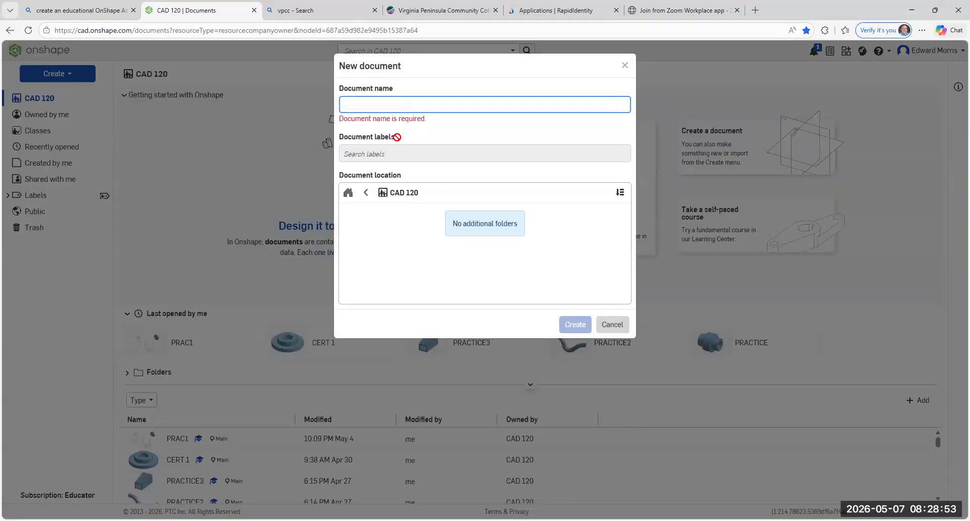
type("ED")
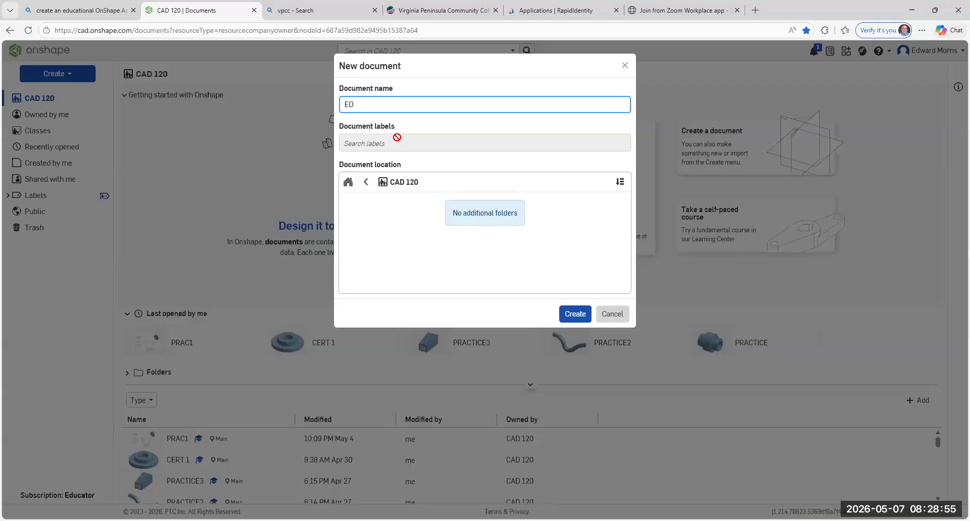
type("_1")
left_click(574, 314)
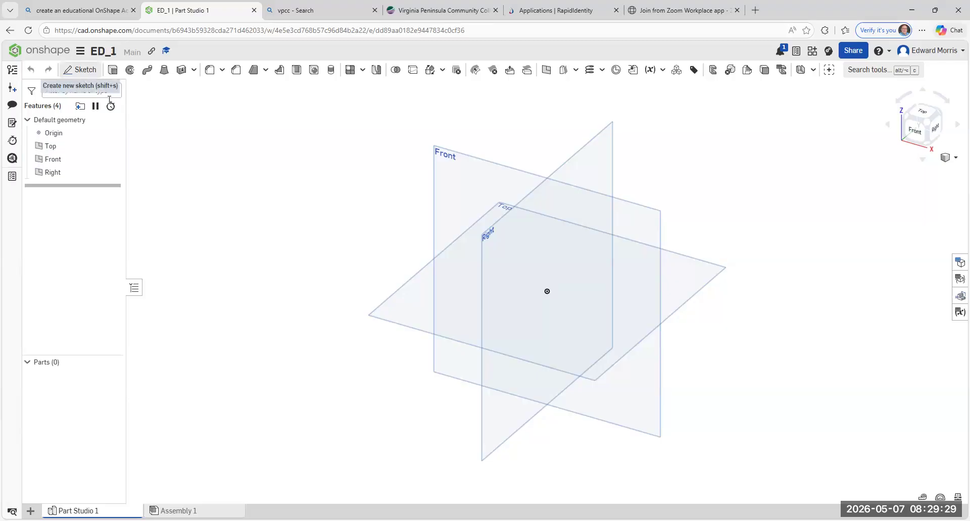
Start a new sketch on the Front plane and view it straight on from the front.
left_click(88, 75)
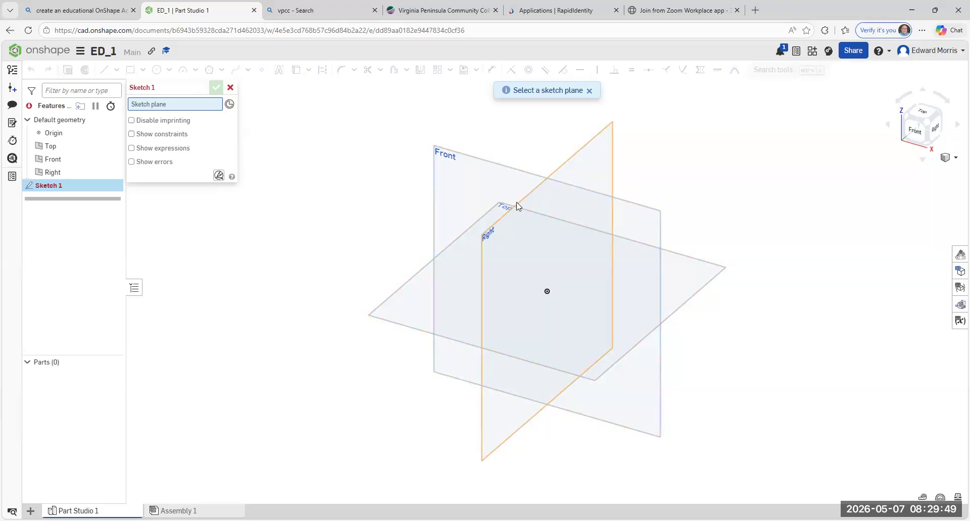
left_click(460, 157)
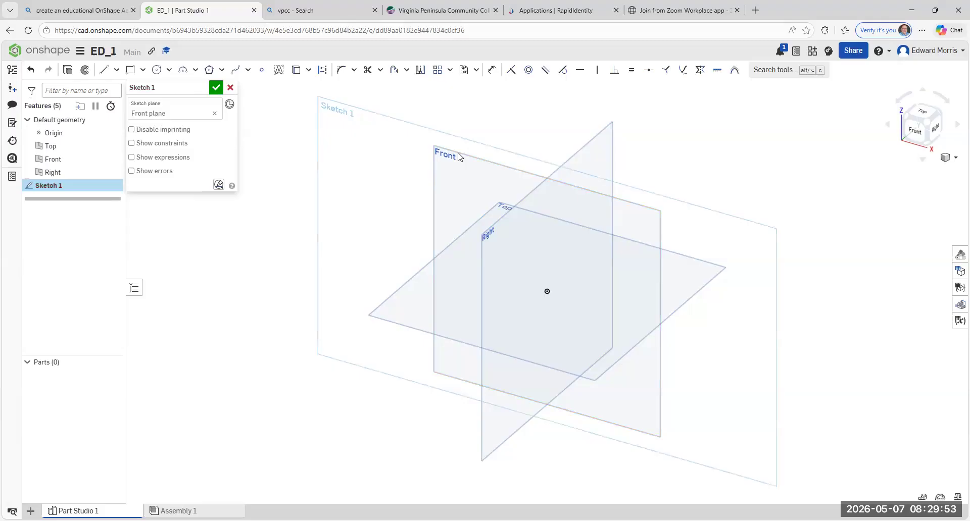
left_click(916, 138)
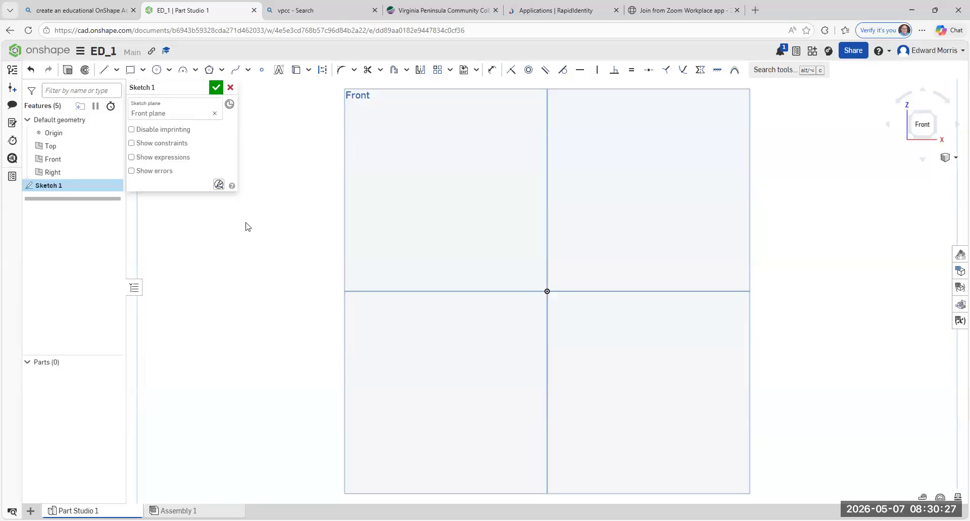
Sketch a center point rectangle about 99 mm wide and 72 mm high, centred on the origin.
left_click(143, 71)
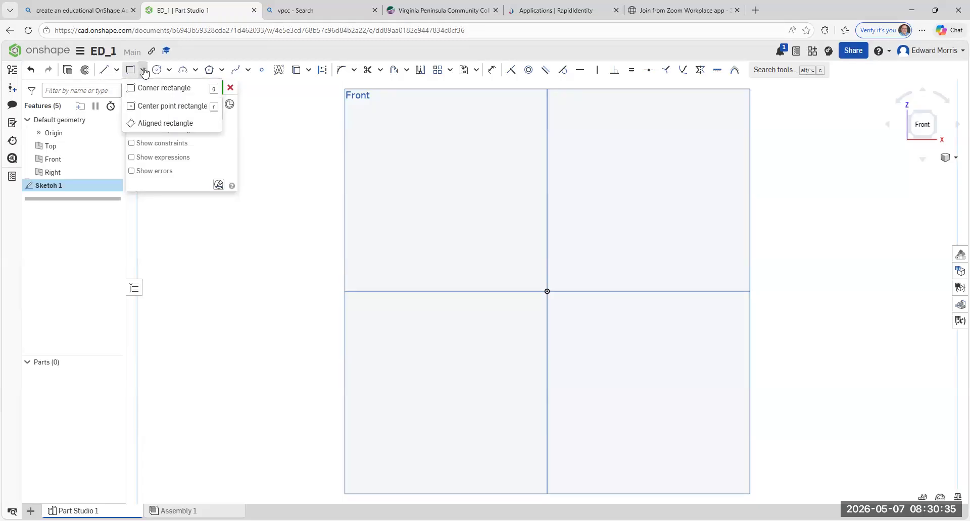
left_click(155, 109)
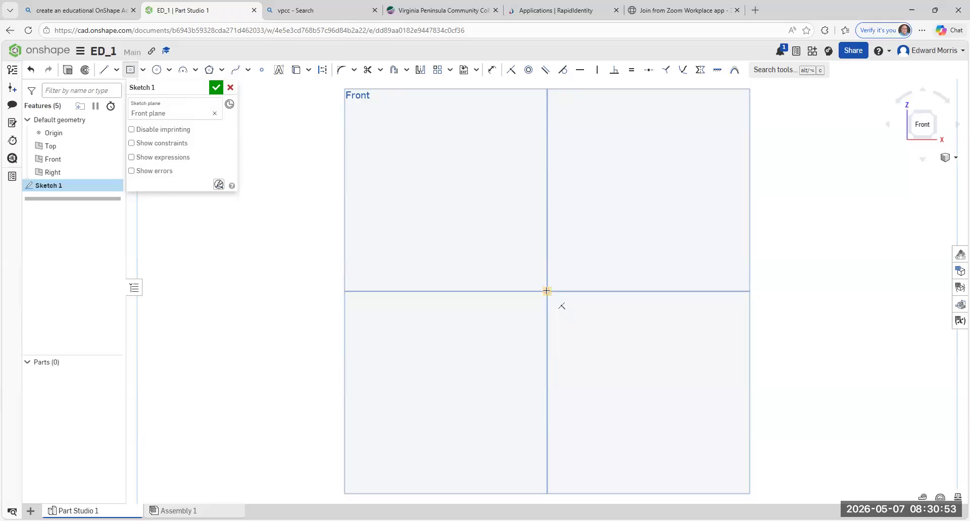
left_click(547, 291)
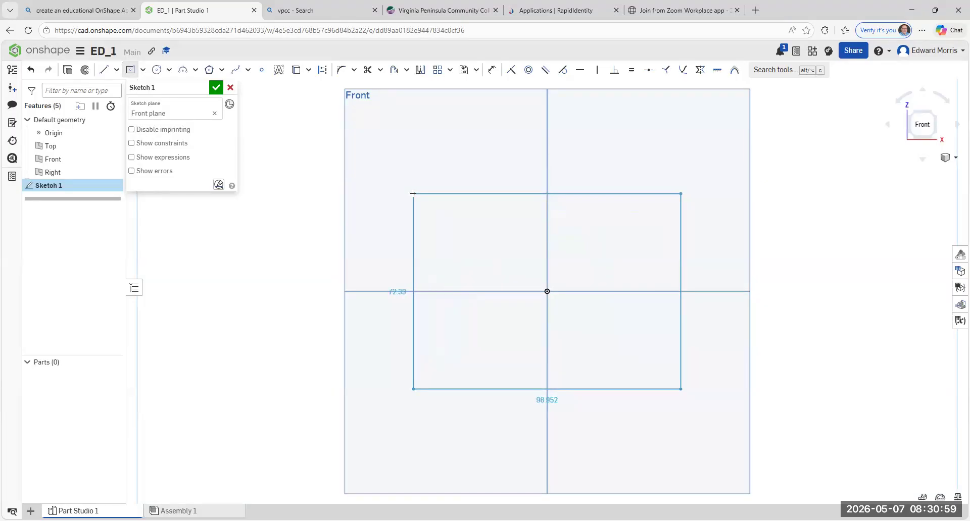
left_click(412, 193)
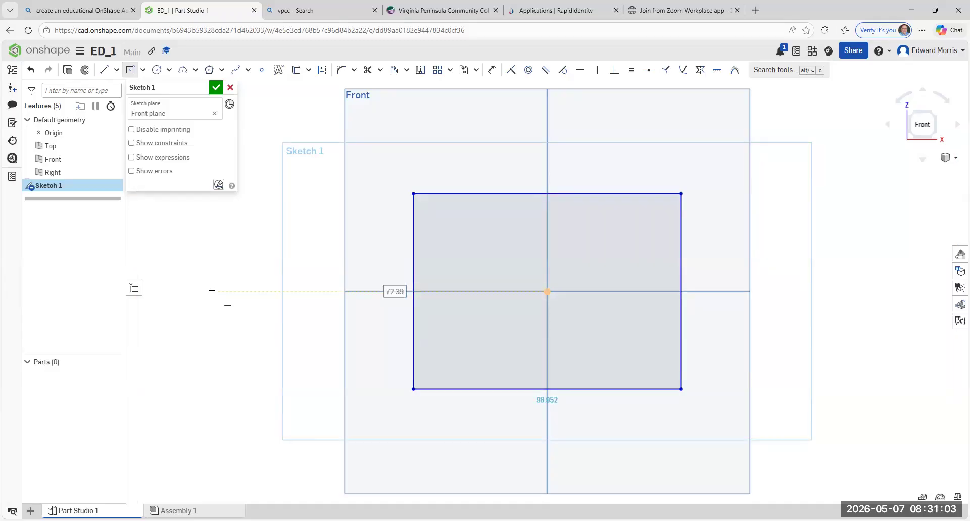
right_click(213, 295)
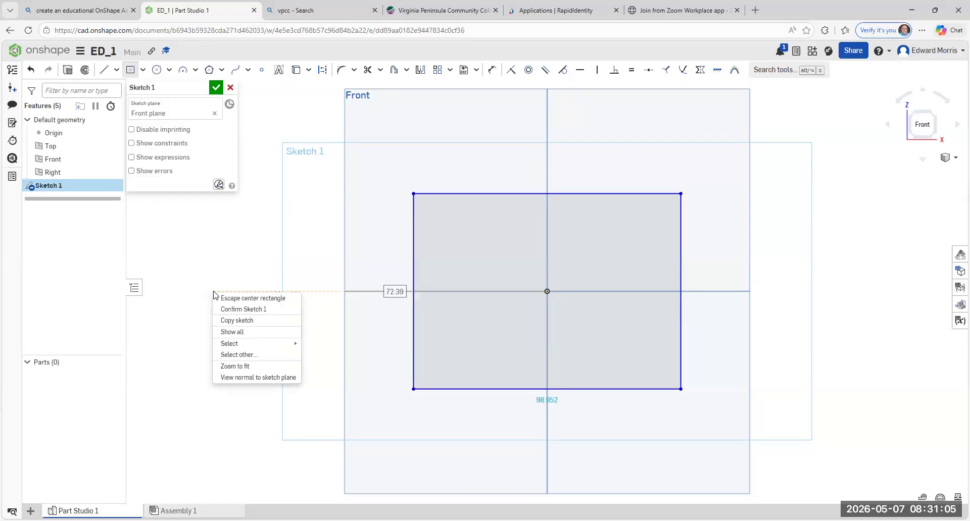
left_click(225, 298)
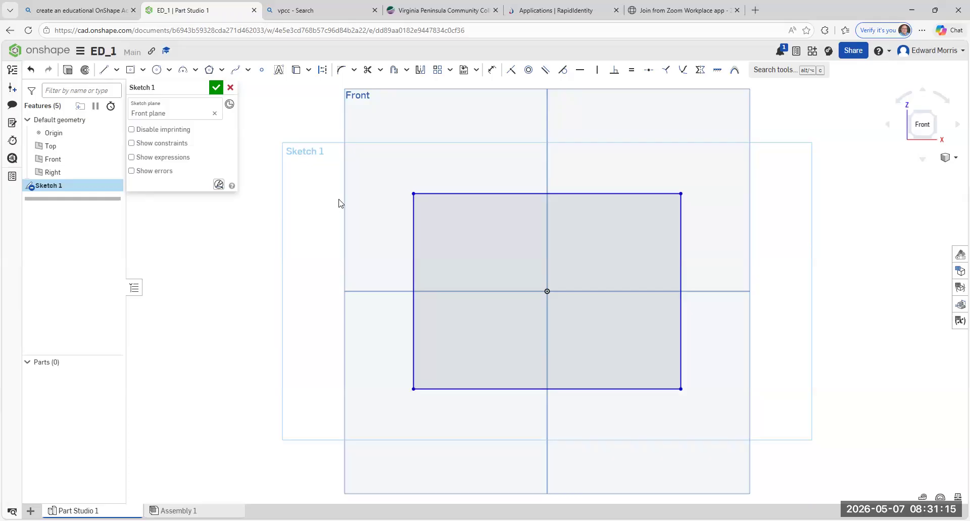
Dimension the rectangle's height between its two left corners and set it to 40 mm.
left_click(491, 74)
left_click(491, 74)
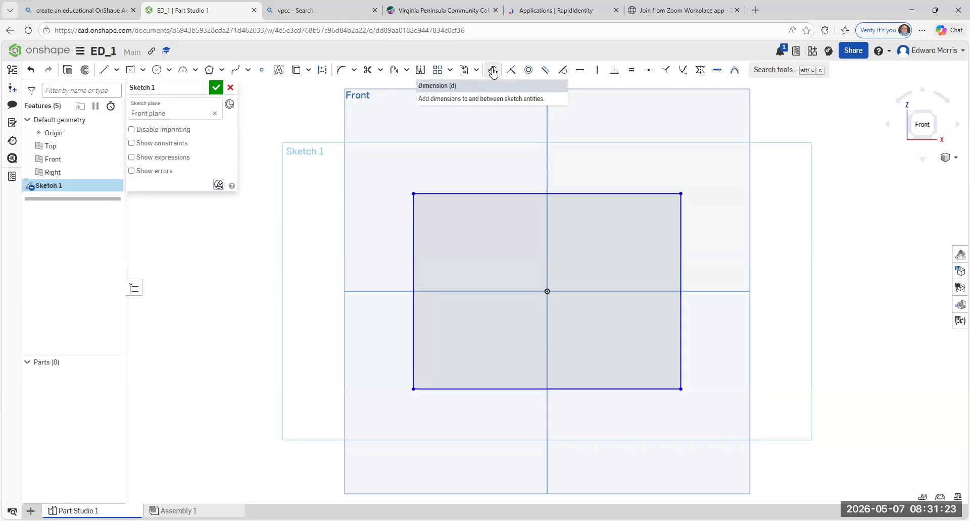
left_click(492, 70)
left_click(414, 194)
left_click(414, 389)
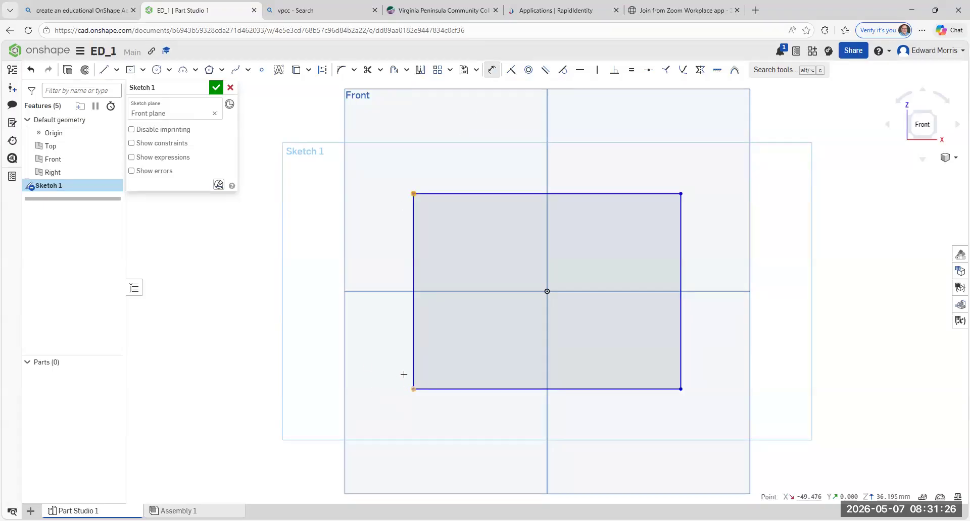
left_click(380, 313)
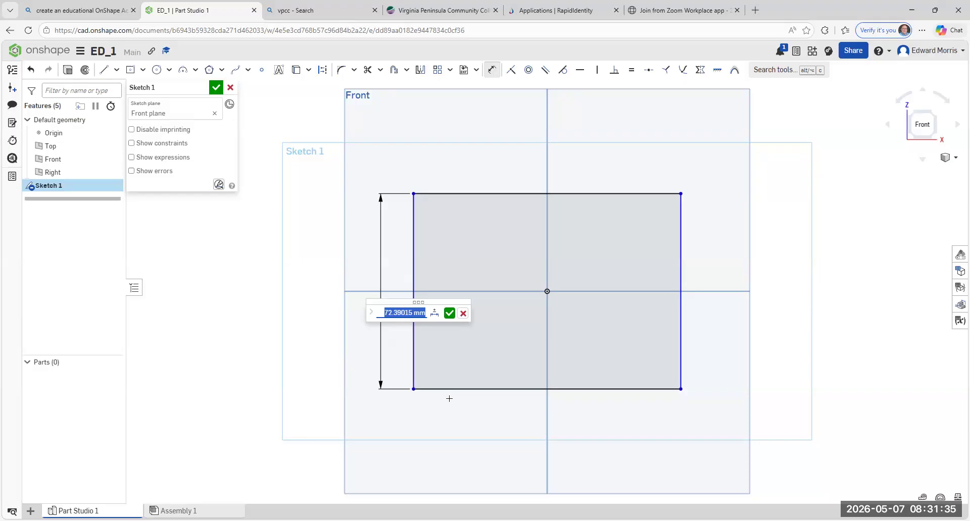
type("40")
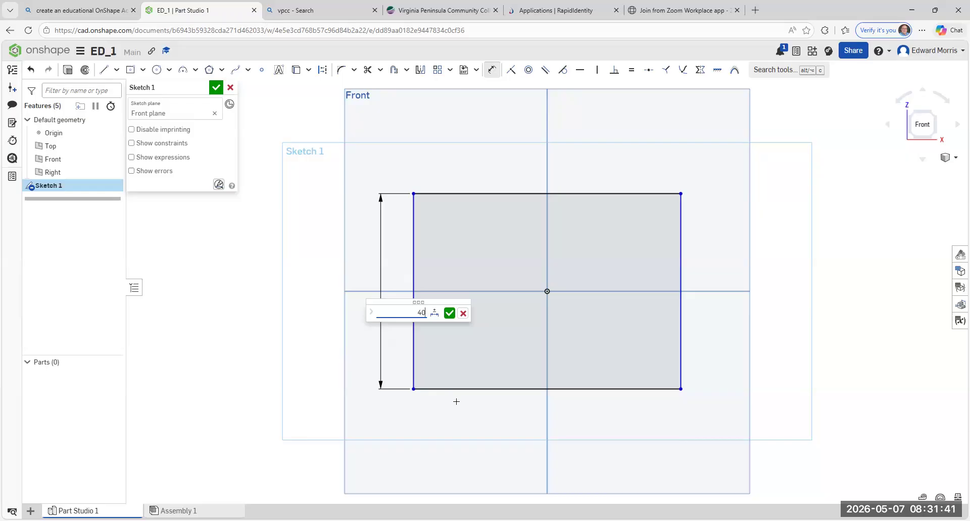
left_click(449, 314)
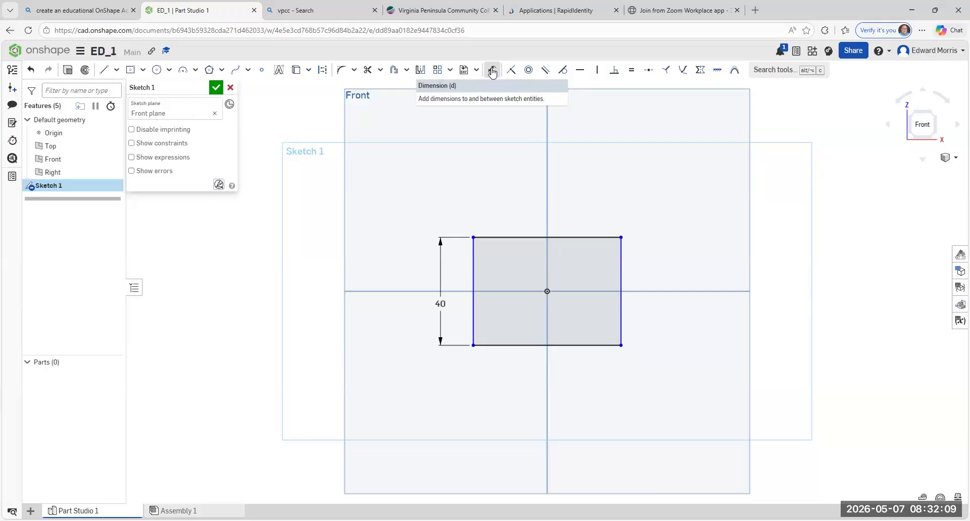
left_click(473, 346)
left_click(621, 346)
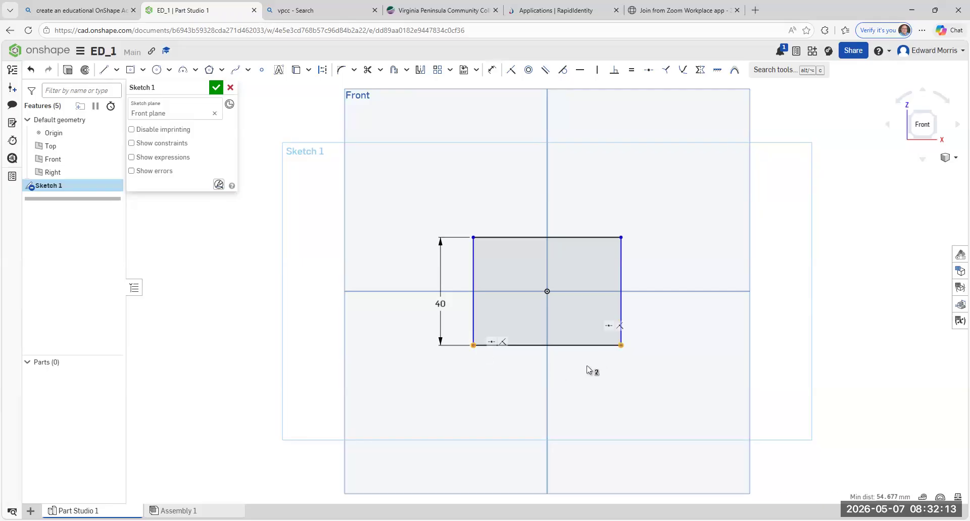
right_click(492, 376)
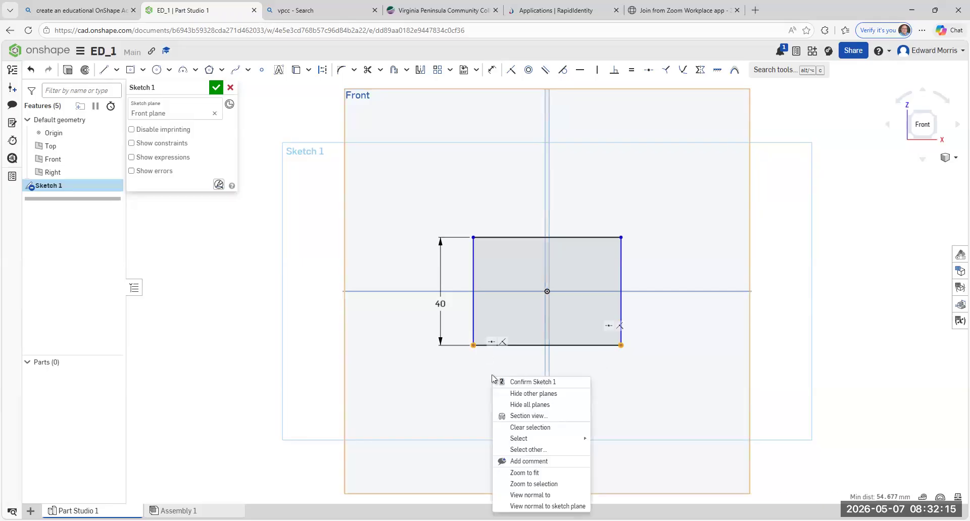
key("Escape")
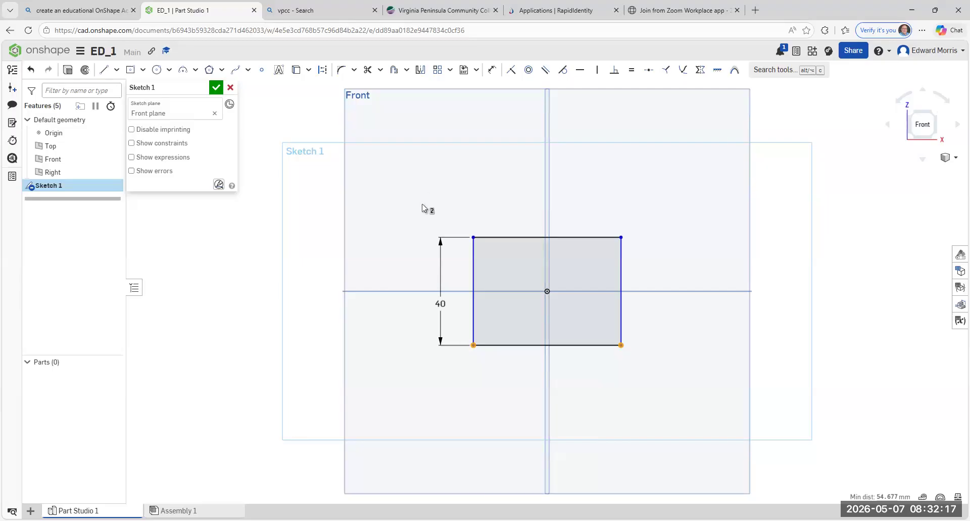
Dimension the rectangle's width between its two lower corners and set it to 40 mm.
left_click(492, 70)
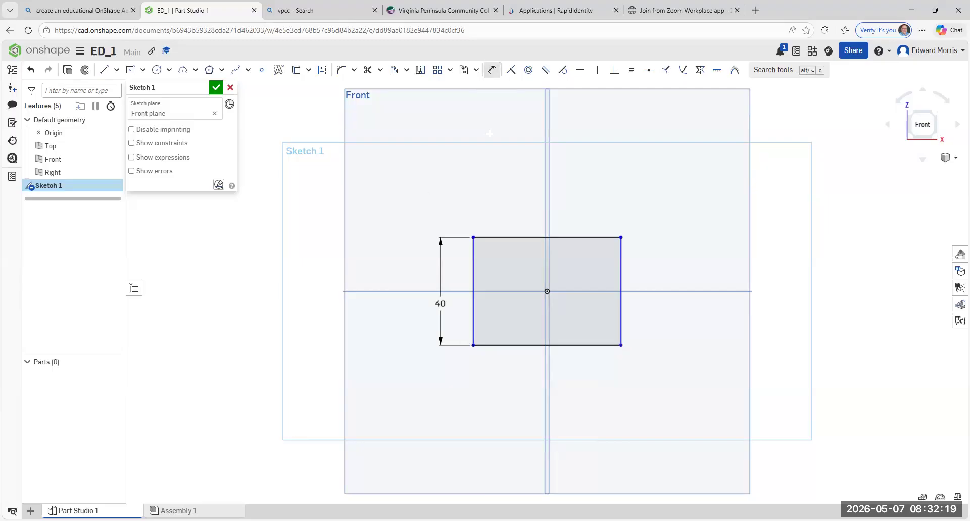
left_click(472, 345)
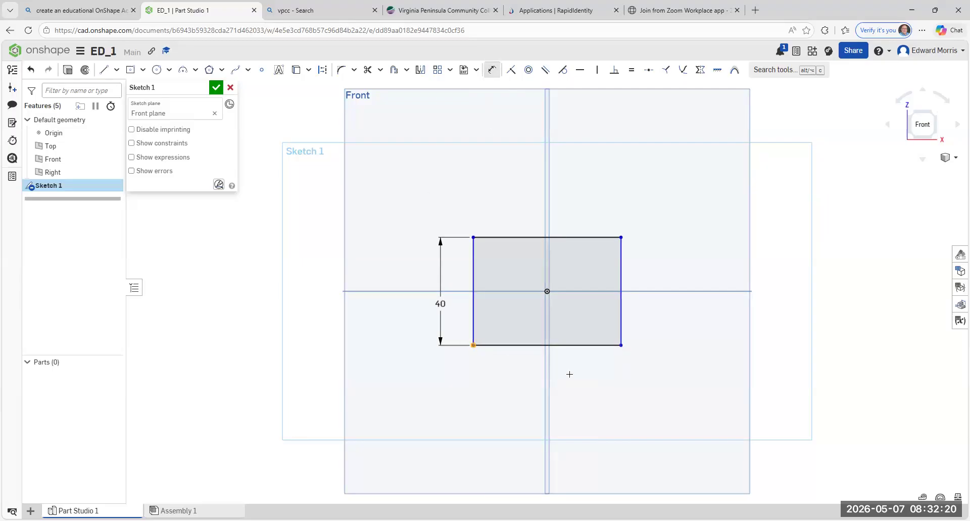
left_click(619, 347)
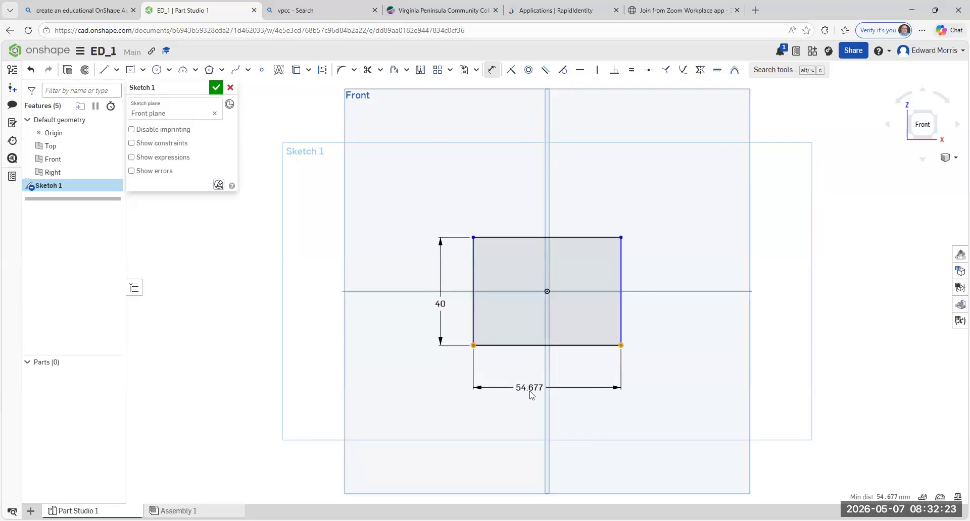
left_click(526, 389)
type("40")
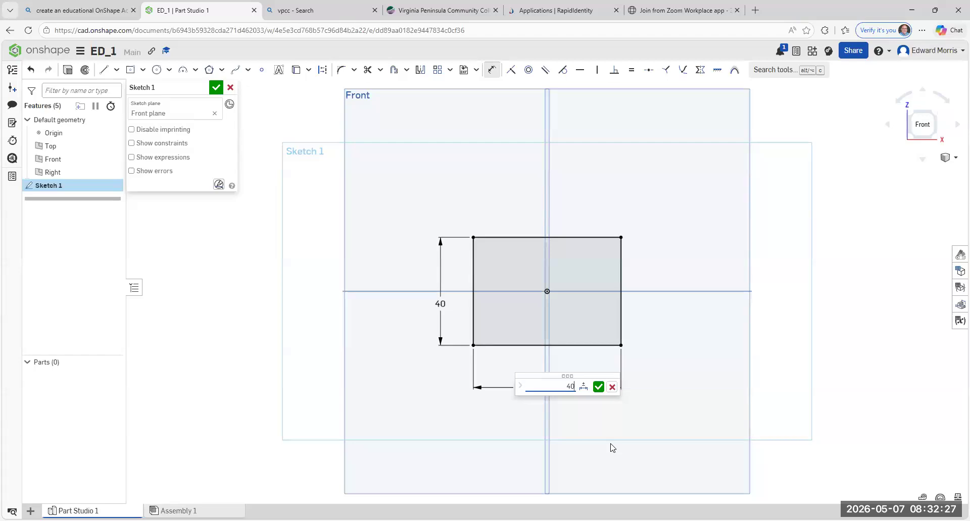
left_click(598, 387)
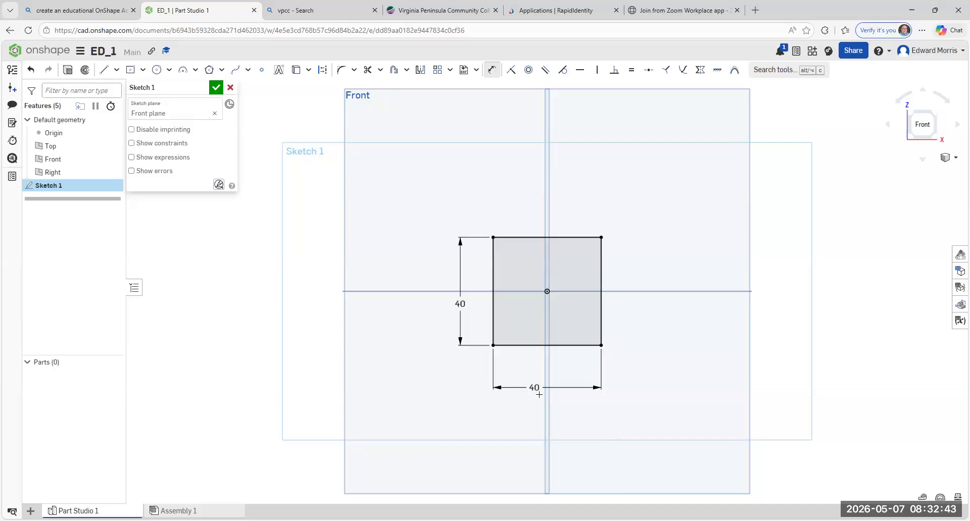
scroll(660, 318, "up", 5)
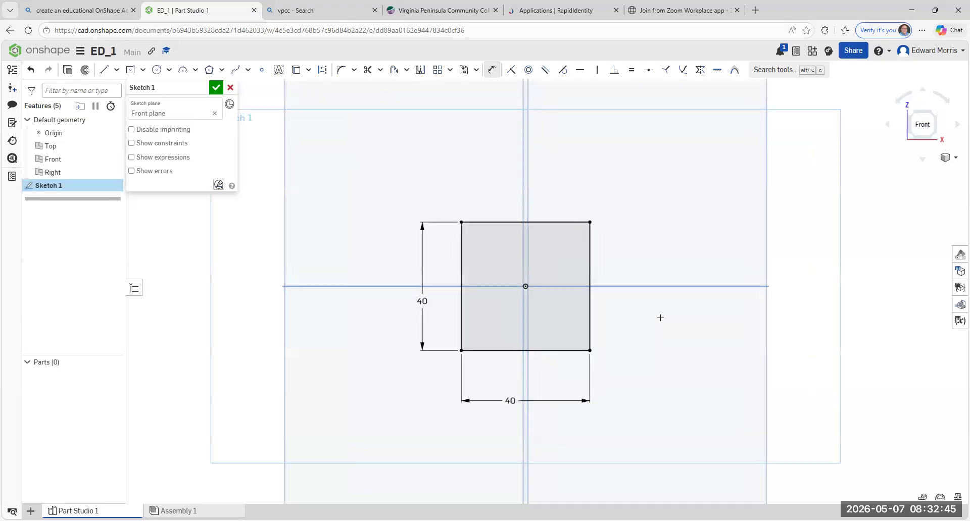
scroll(660, 318, "down", 5)
scroll(660, 318, "up", 2)
scroll(660, 318, "up", 3)
scroll(660, 317, "down", 4)
scroll(664, 320, "up", 1)
scroll(664, 320, "down", 1)
mouse_move(664, 320)
middle_mouse_down()
mouse_move(555, 330)
mouse_move(688, 321)
mouse_move(611, 310)
mouse_move(628, 319)
middle_mouse_up()
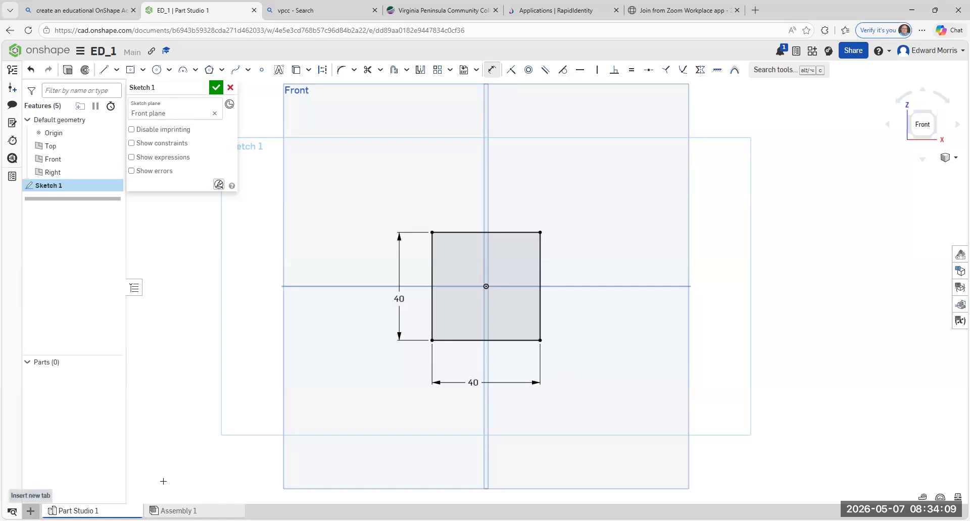
left_click(31, 510)
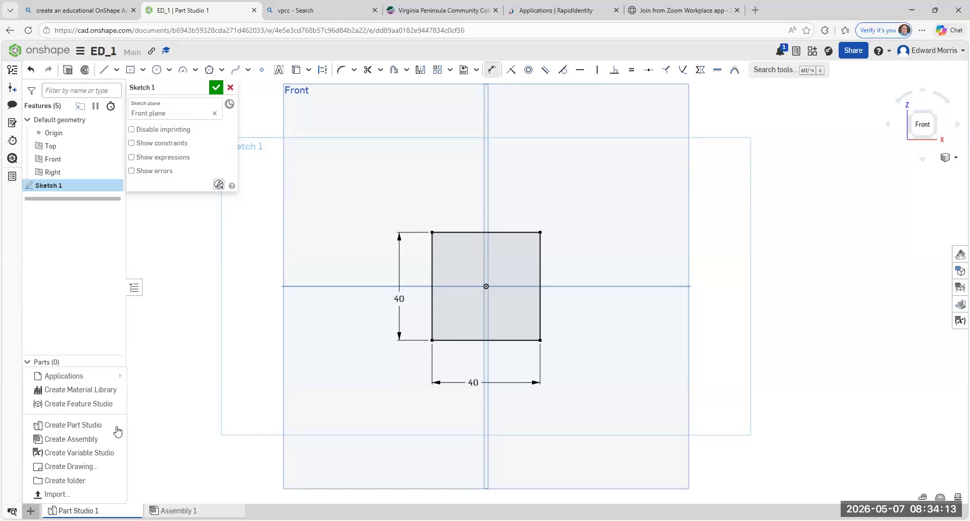
left_click(160, 384)
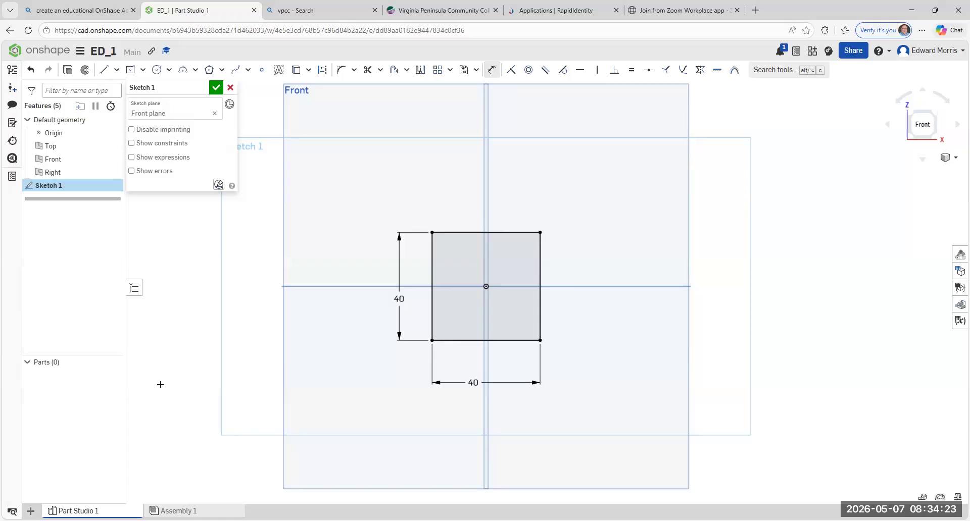
left_click(80, 51)
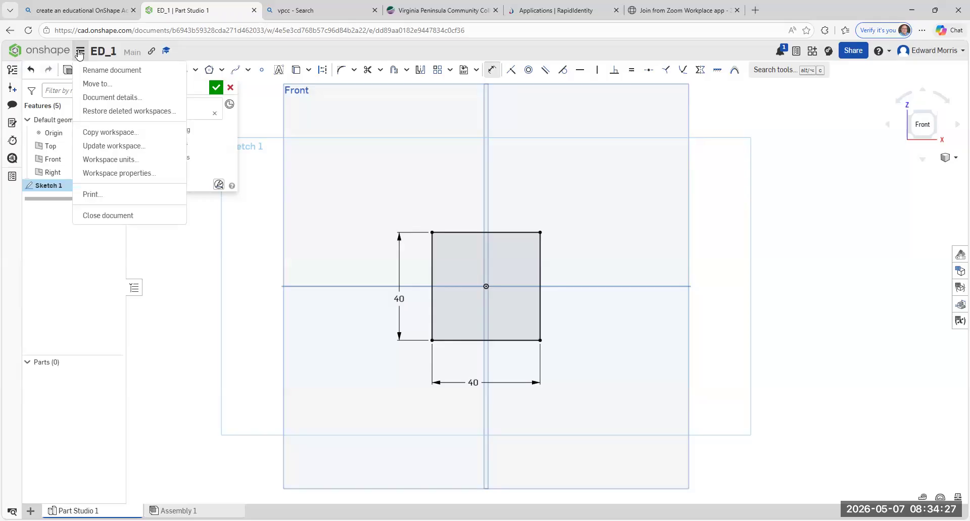
left_click(80, 51)
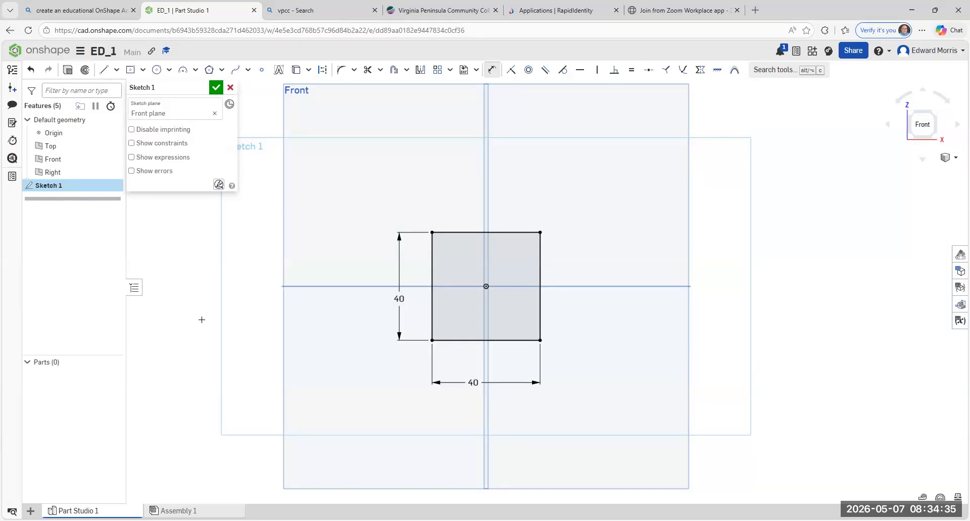
Review the workspace's default length unit and its display decimals, keeping Millimeter and 0.123, and accept the workspace units.
left_click(80, 52)
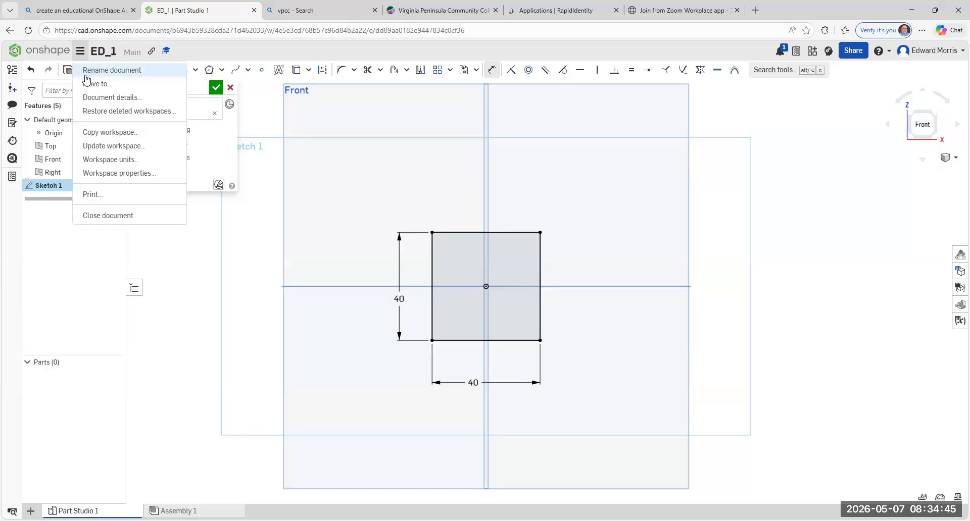
left_click(105, 160)
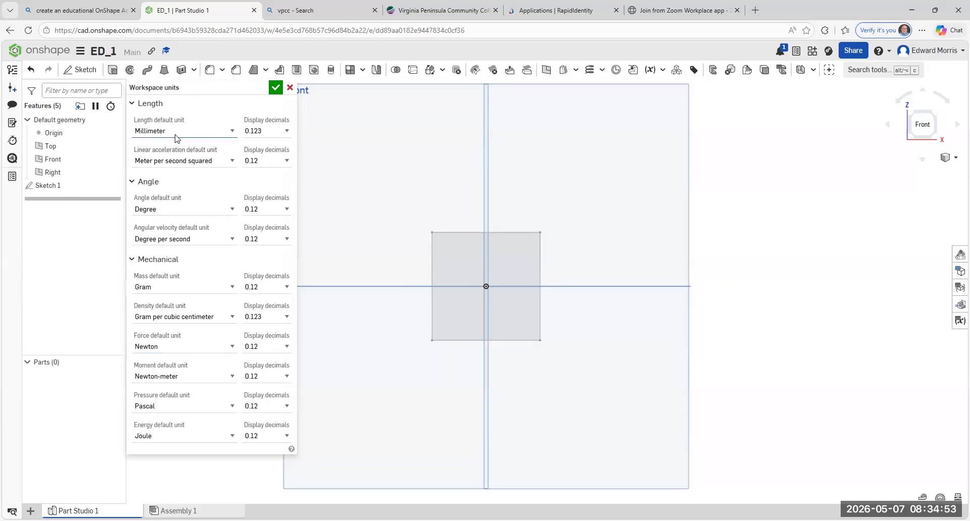
left_click(233, 136)
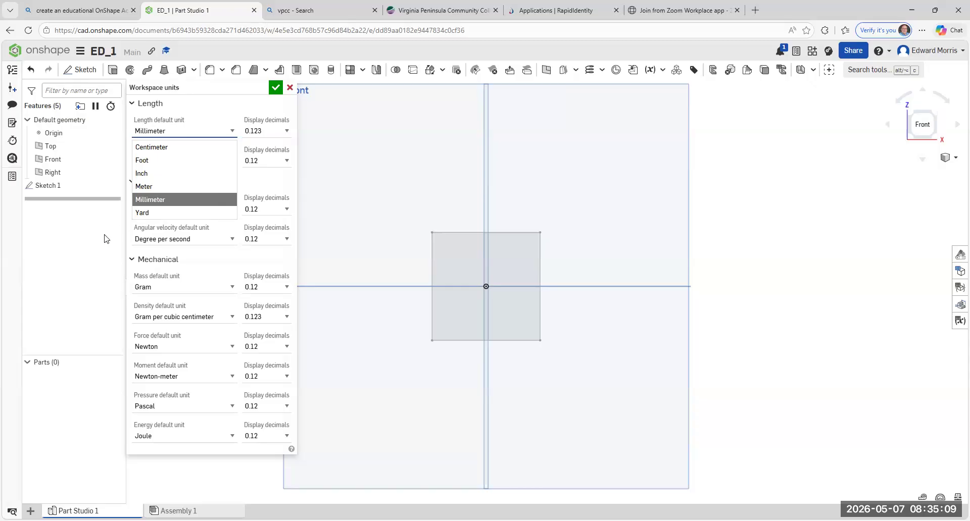
left_click(85, 258)
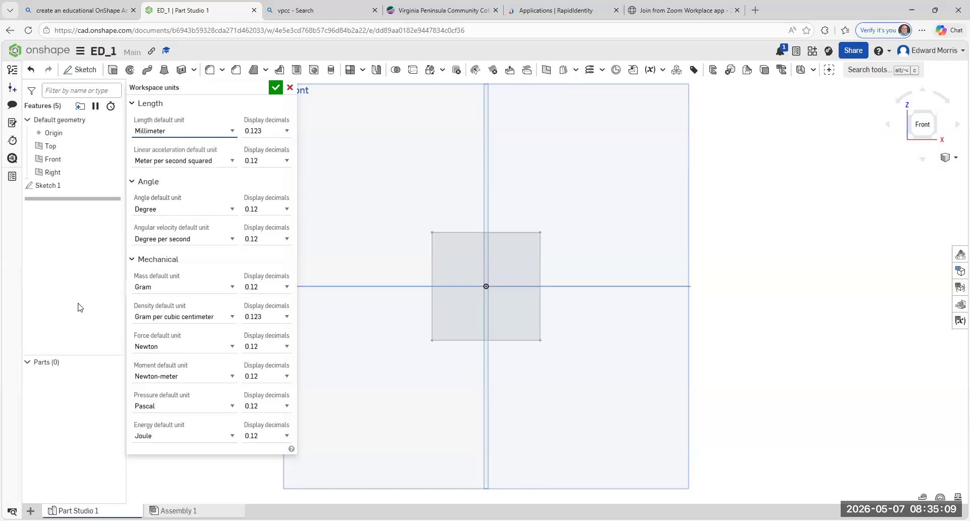
left_click(288, 132)
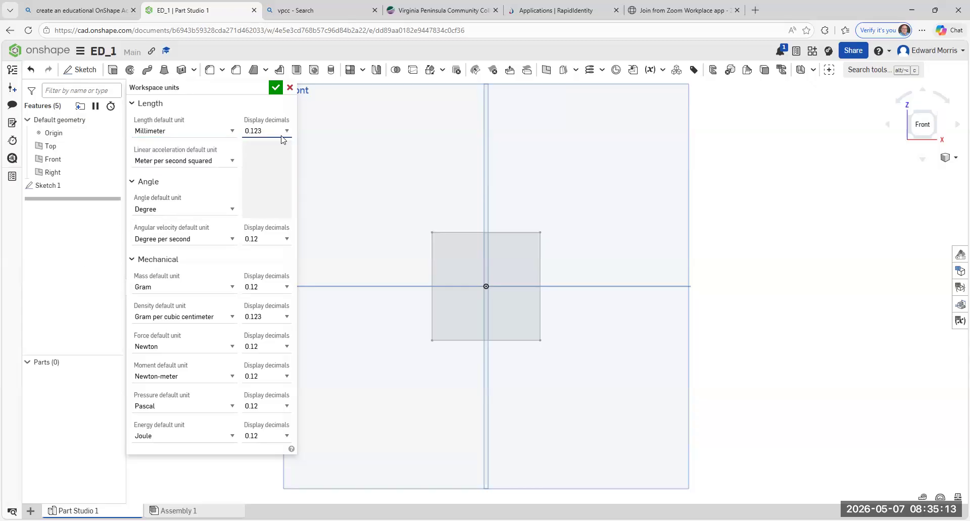
left_click(265, 145)
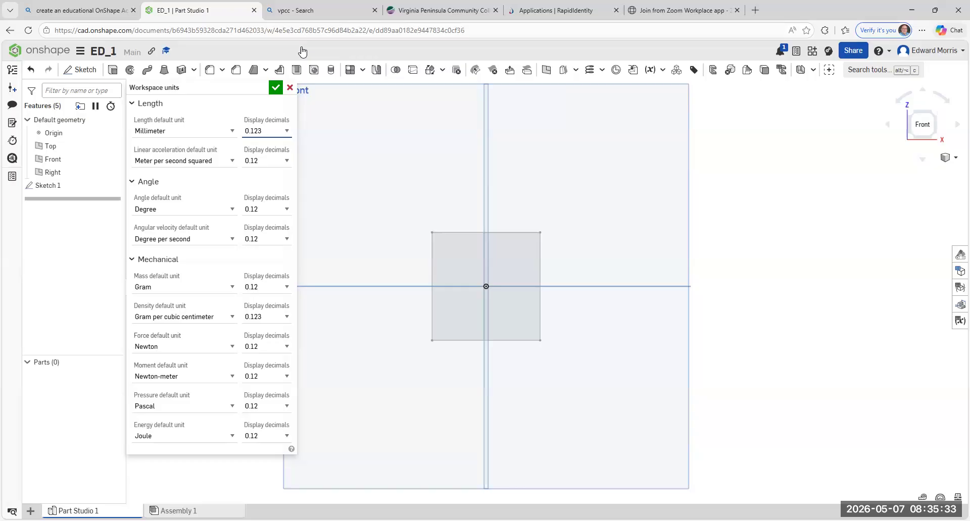
left_click(275, 90)
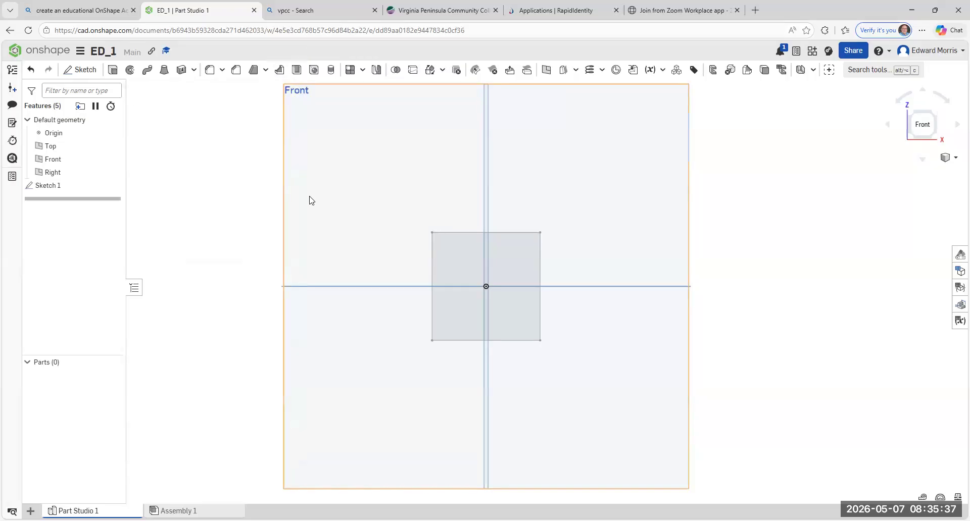
Undo the creation of the square sketch and redo it to bring the sketch back.
left_click(380, 245)
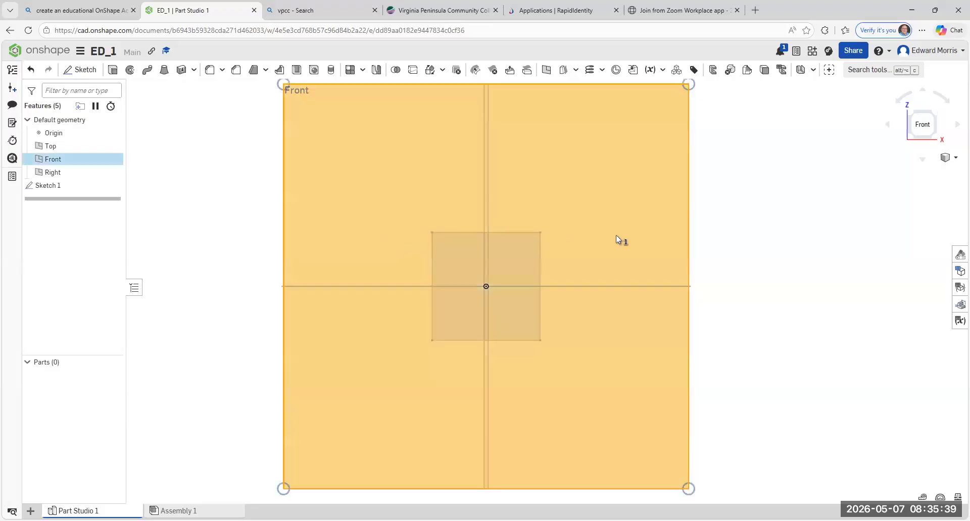
left_click(764, 251)
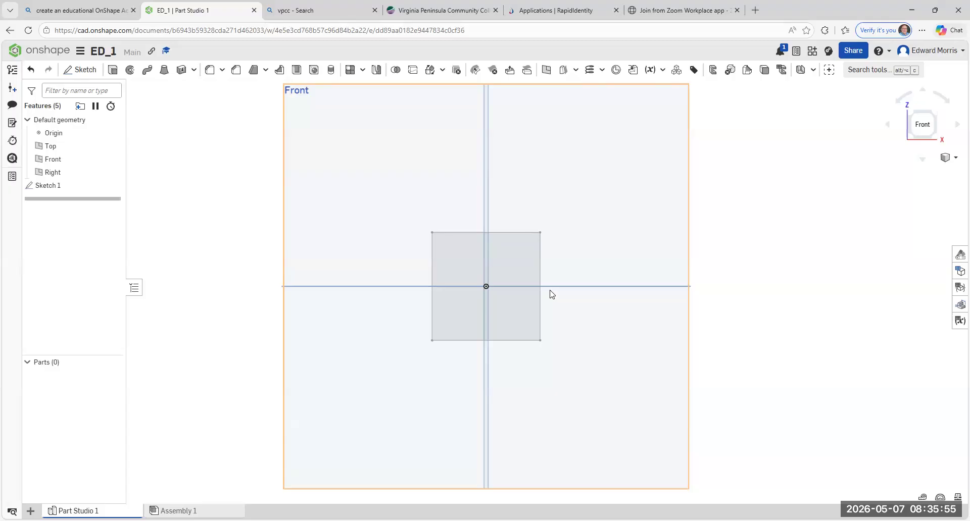
left_click(30, 72)
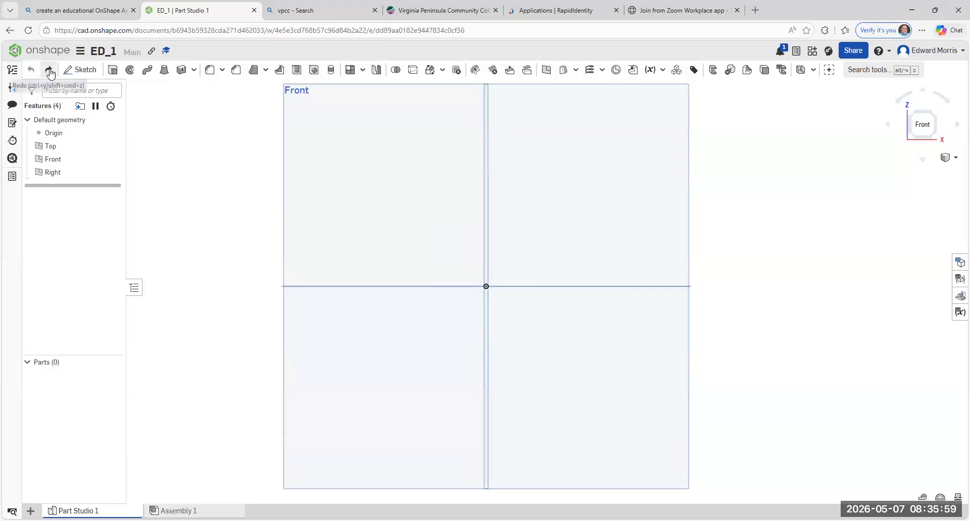
left_click(48, 70)
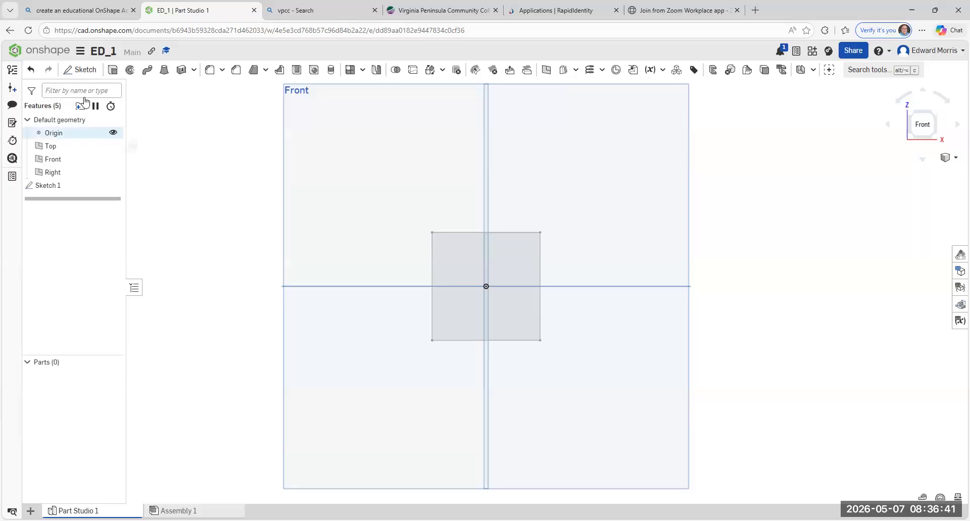
Extrude the square sketch region as a new solid with a blind depth of 40 mm.
left_click(113, 72)
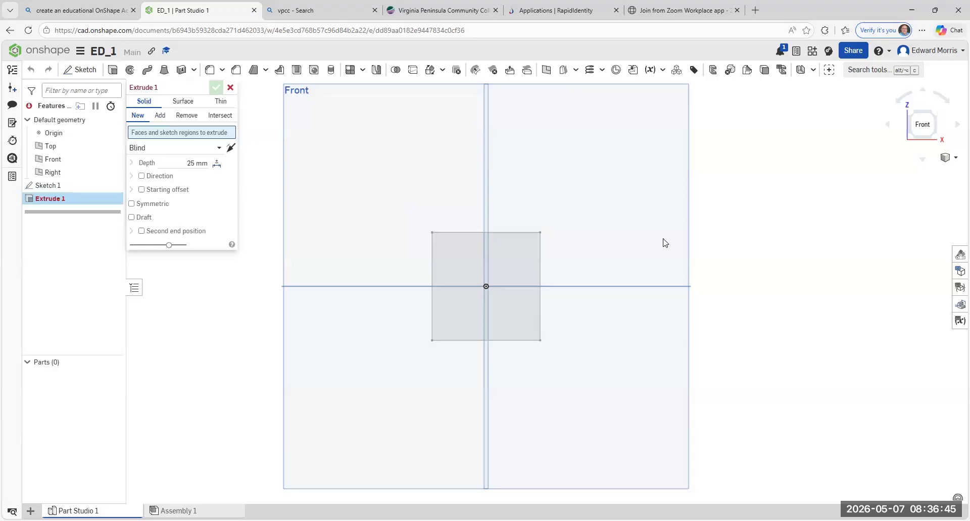
left_click(935, 116)
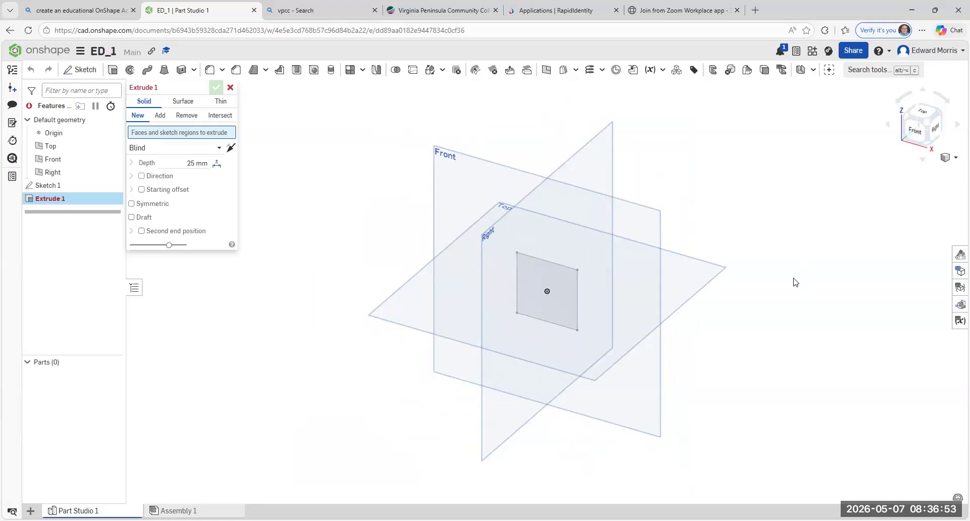
left_click(531, 275)
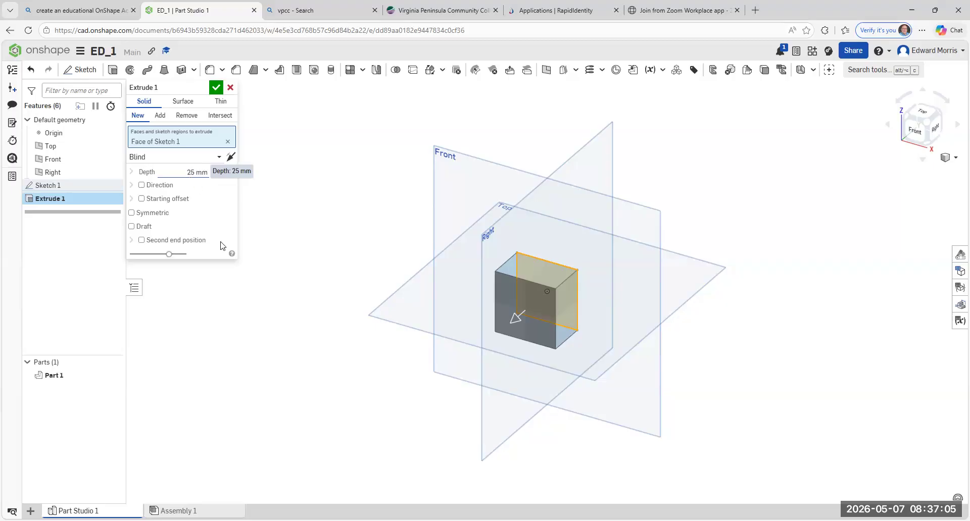
left_click(194, 171)
key("BackSpace")
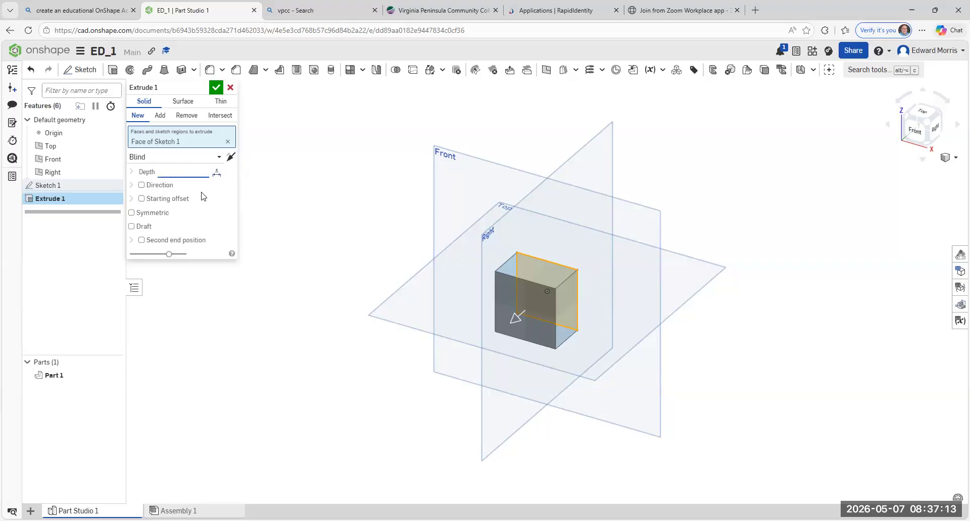
type("40")
left_click(213, 90)
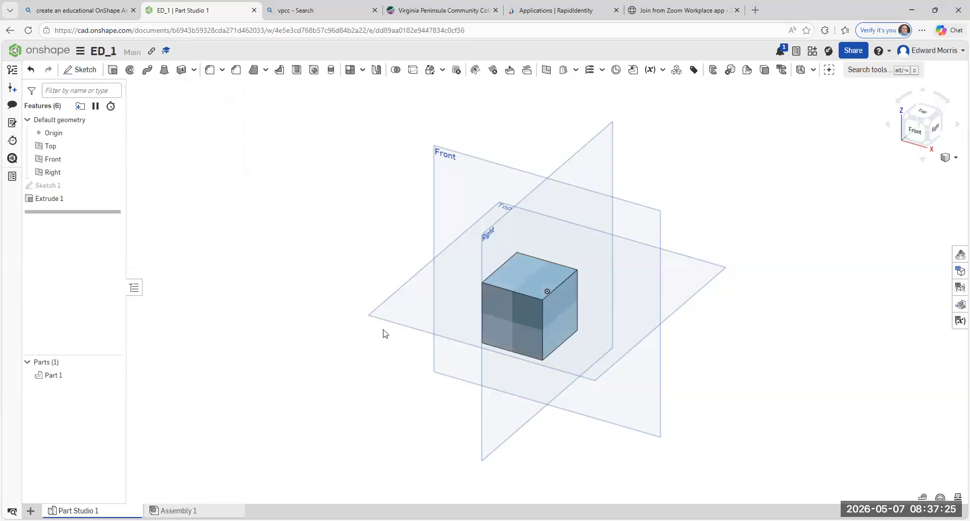
Shell the cube with a 6 mm wall thickness, removing its top face.
scroll(473, 328, "down", 1)
middle_click_drag(472, 328, 431, 324)
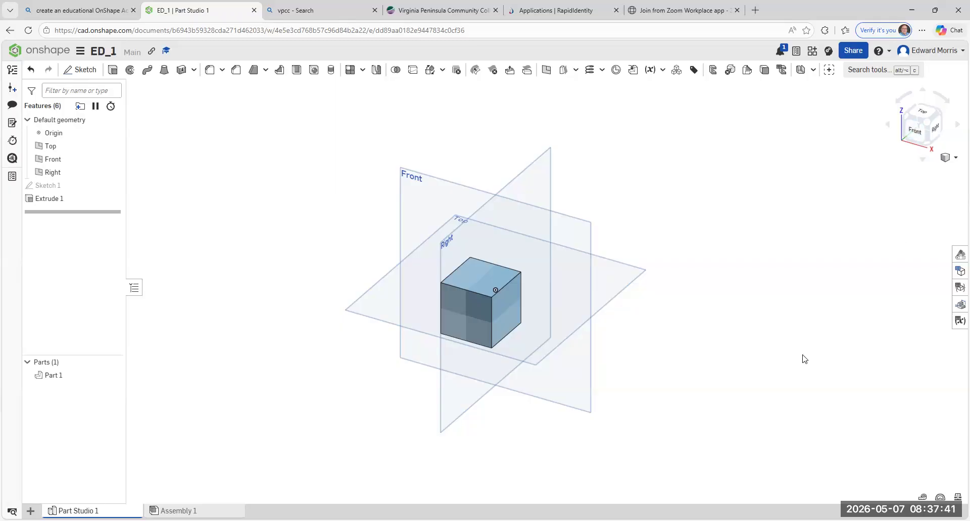
middle_click_drag(804, 359, 772, 357)
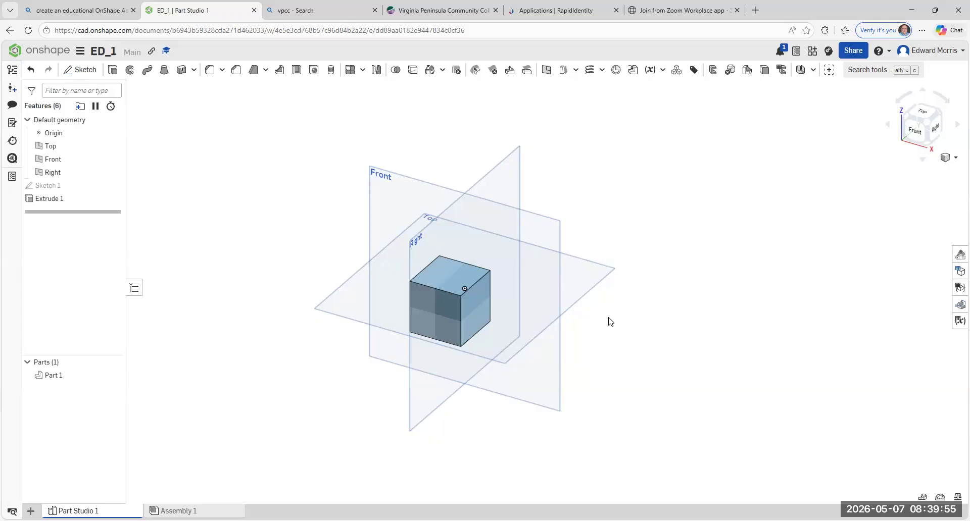
middle_click_drag(610, 232, 510, 208)
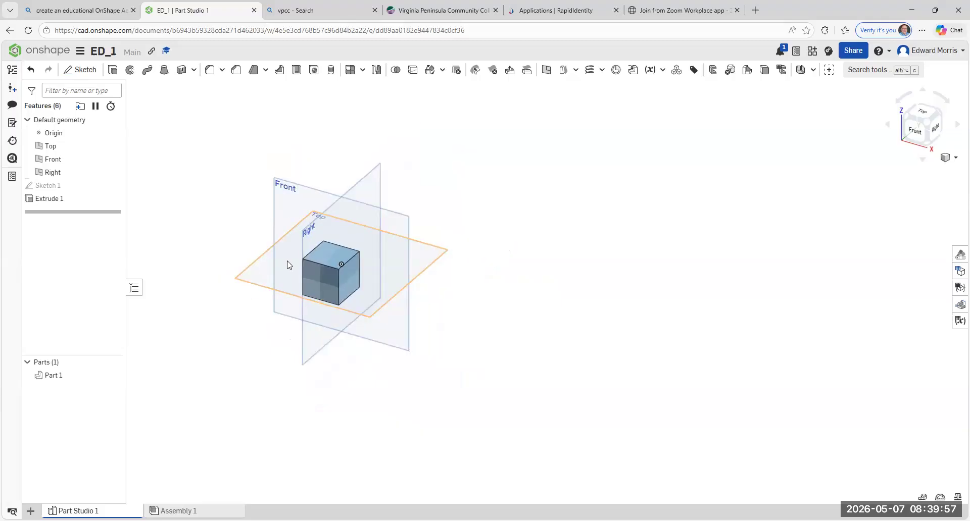
scroll(287, 266, "up", 3)
scroll(288, 266, "down", 1)
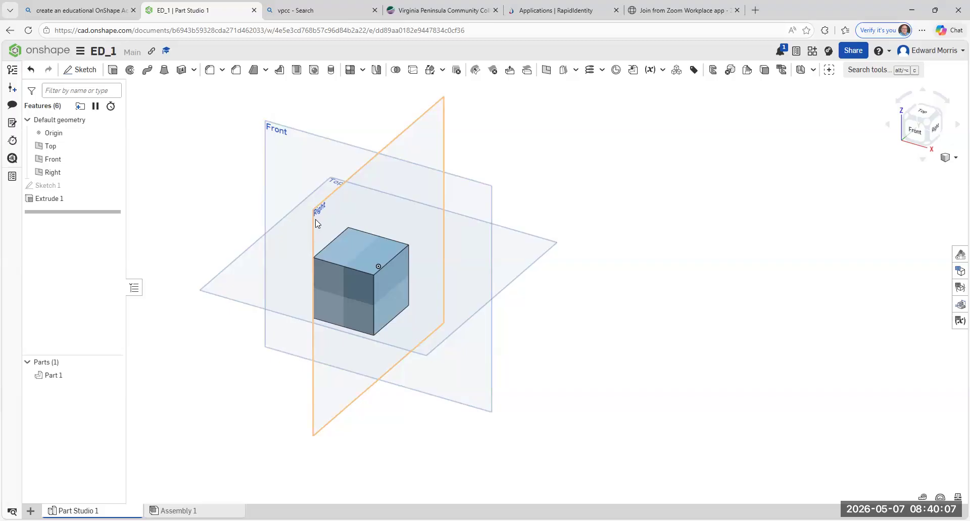
left_click(296, 70)
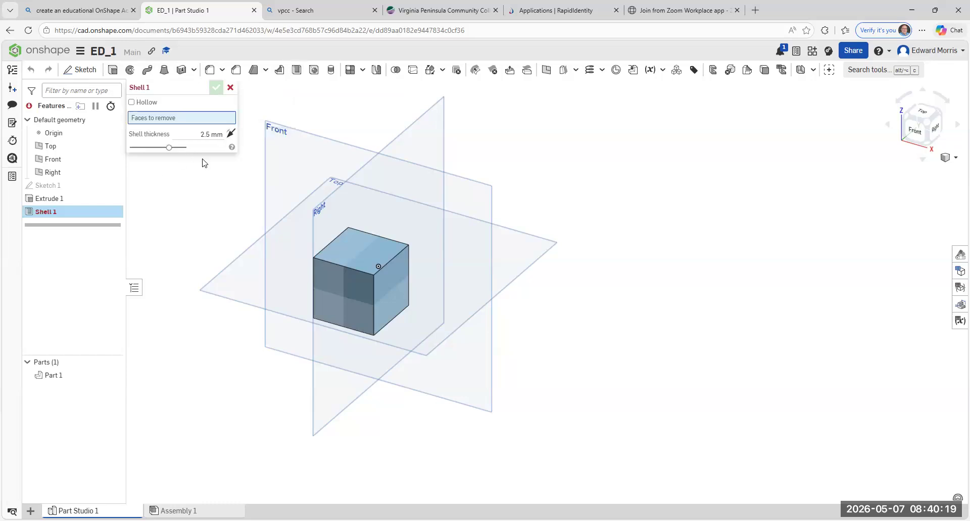
left_click(209, 134)
type("6 mm")
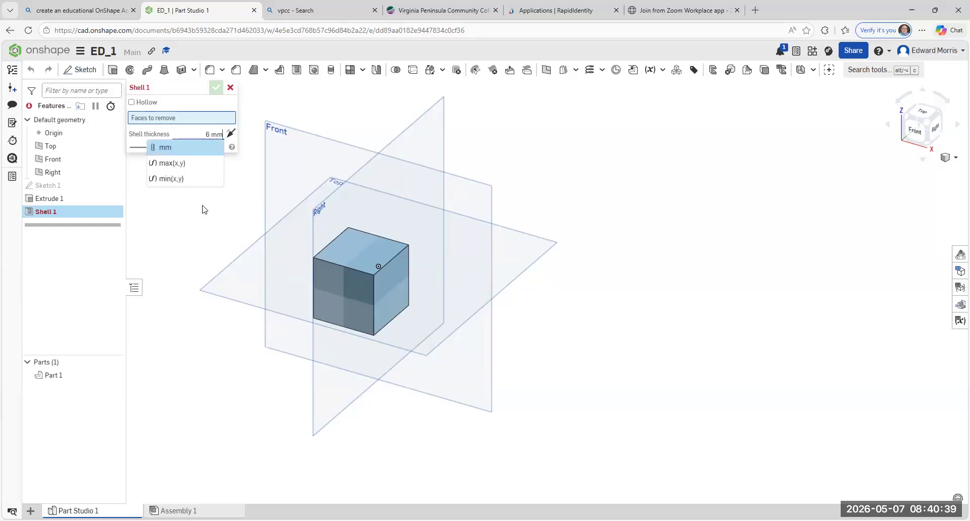
key("Return")
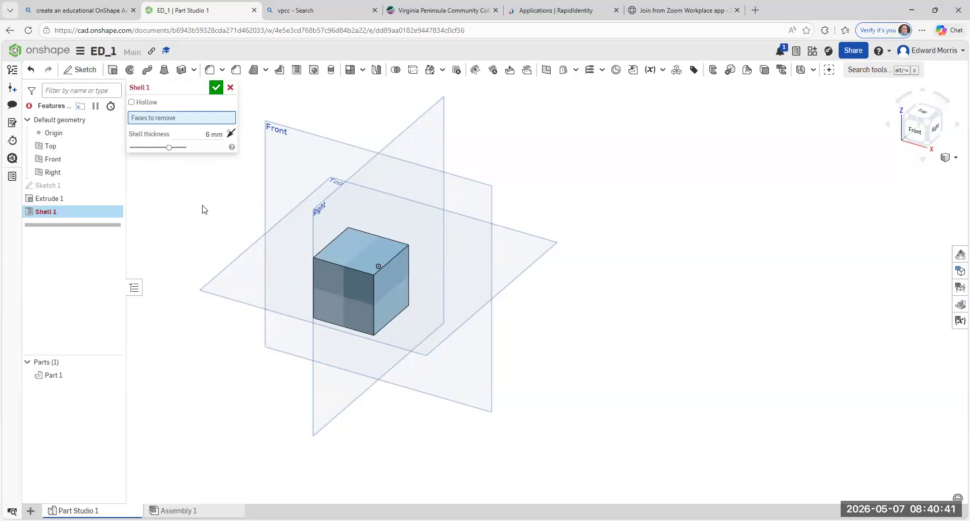
left_click(365, 248)
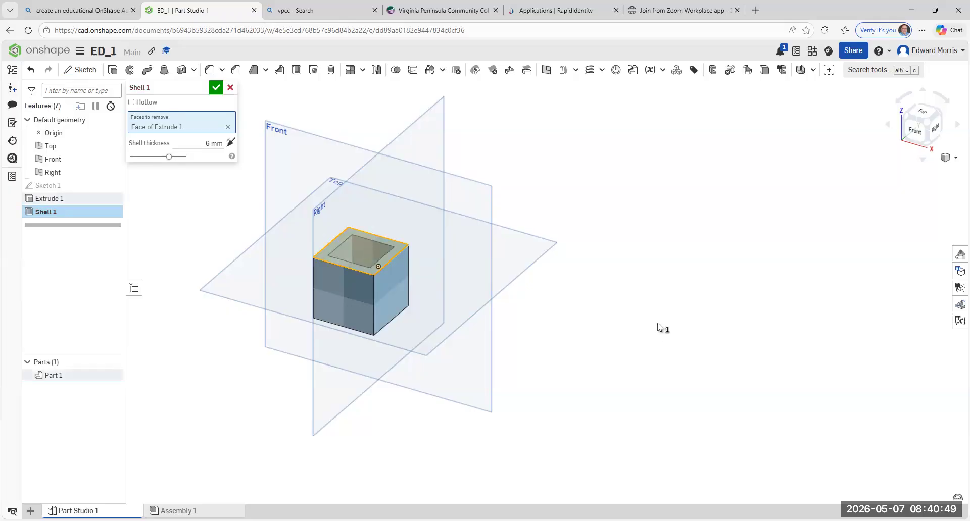
left_click(216, 88)
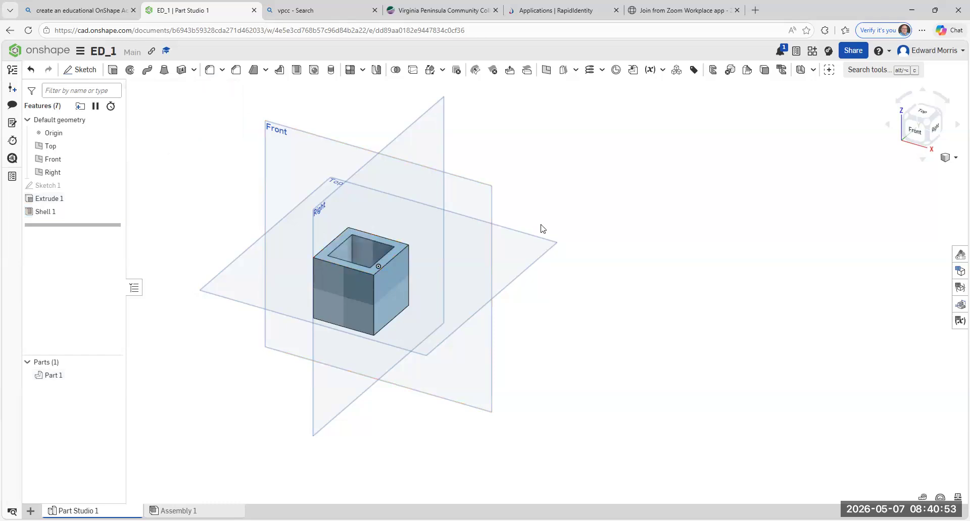
Examine the shelled cube from the front, right, left and top, including rotated and tilted views.
left_click(916, 135)
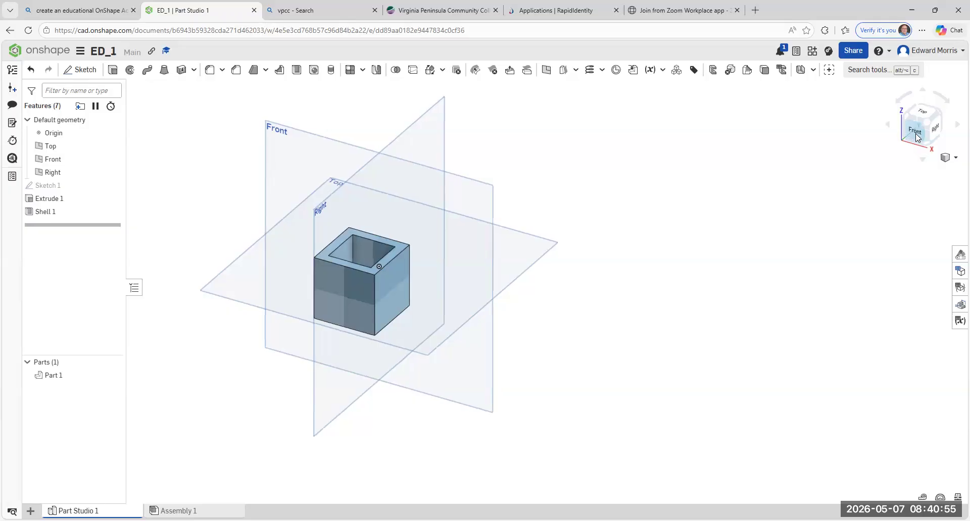
left_click(934, 133)
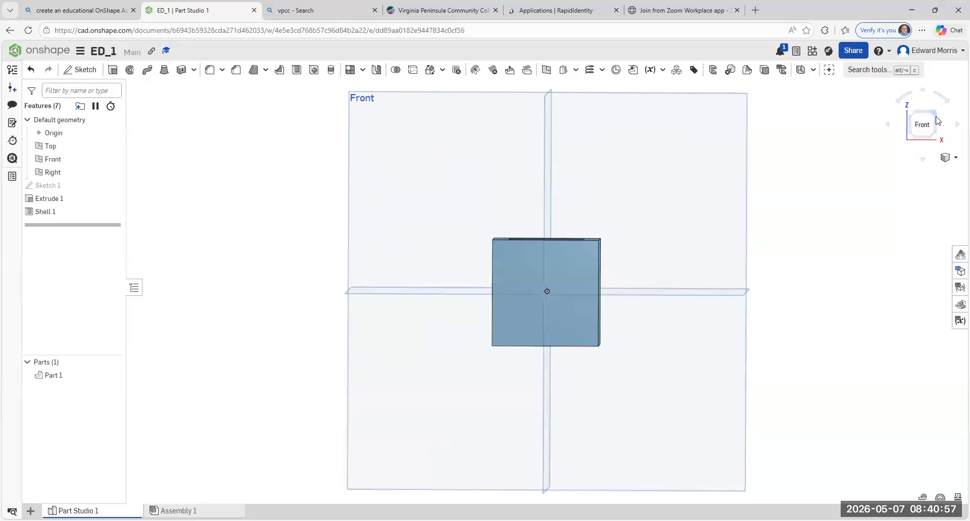
left_click(934, 132)
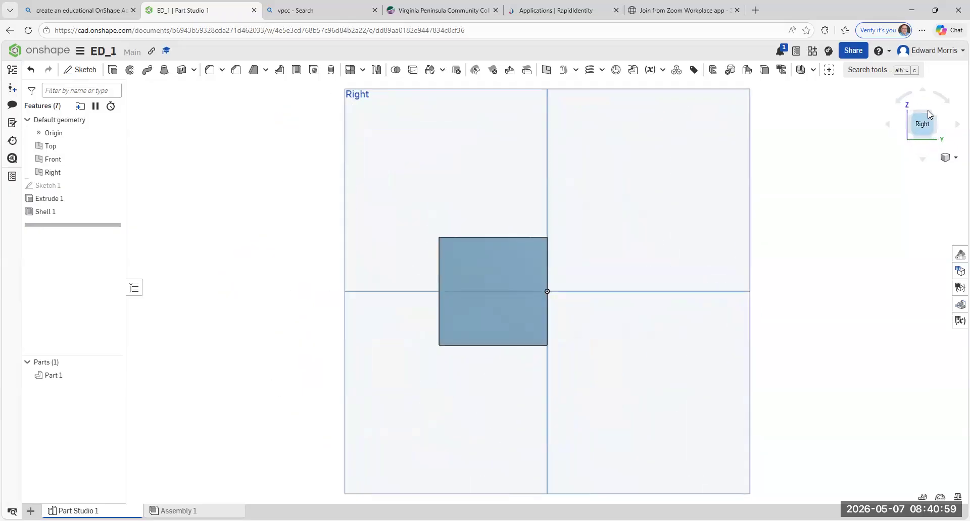
left_click(923, 112)
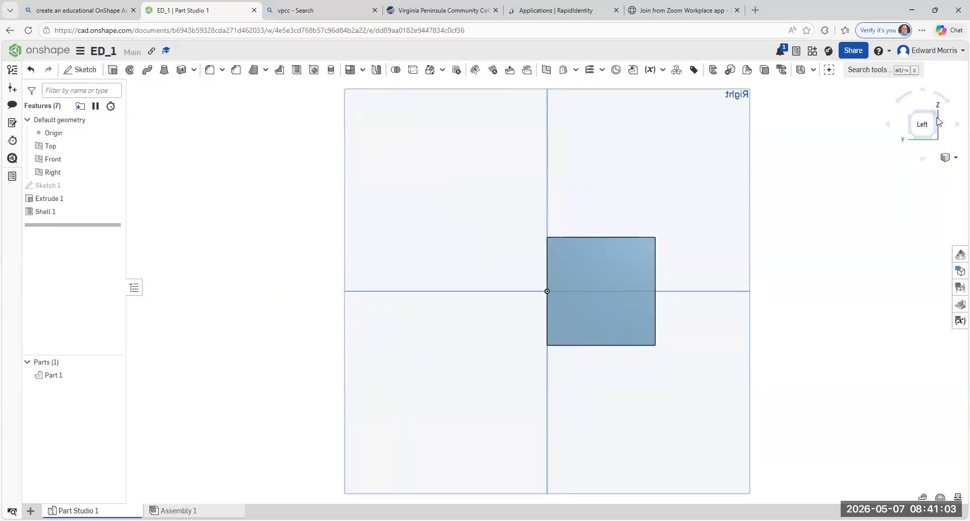
left_click(919, 112)
left_click(918, 112)
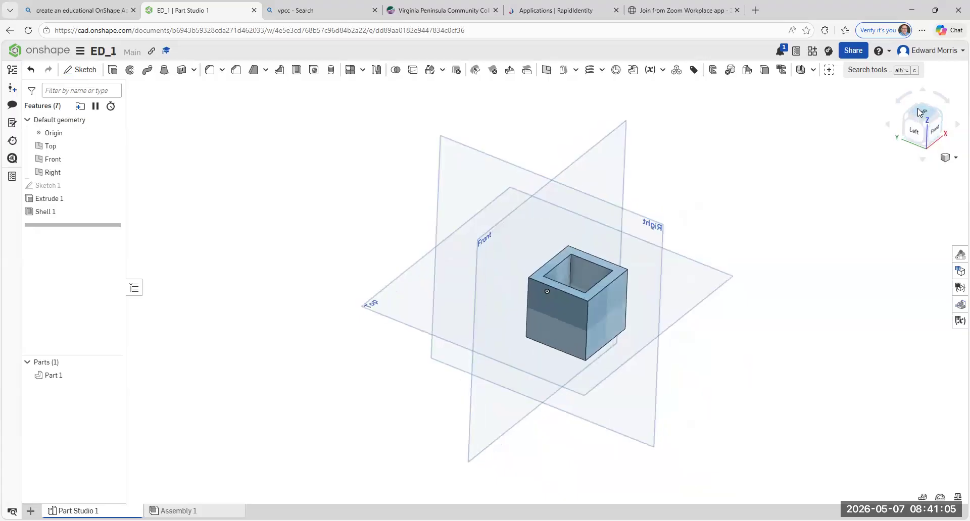
left_click(921, 163)
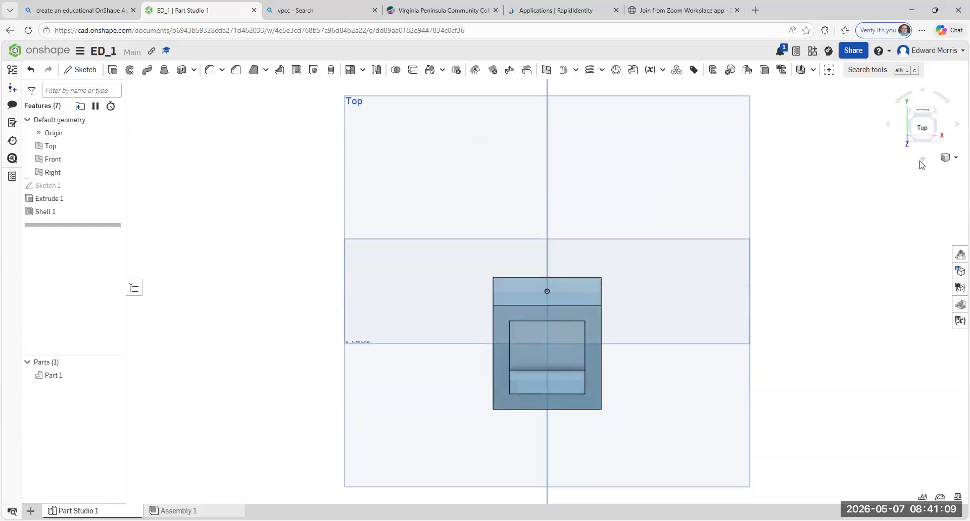
left_click(923, 94)
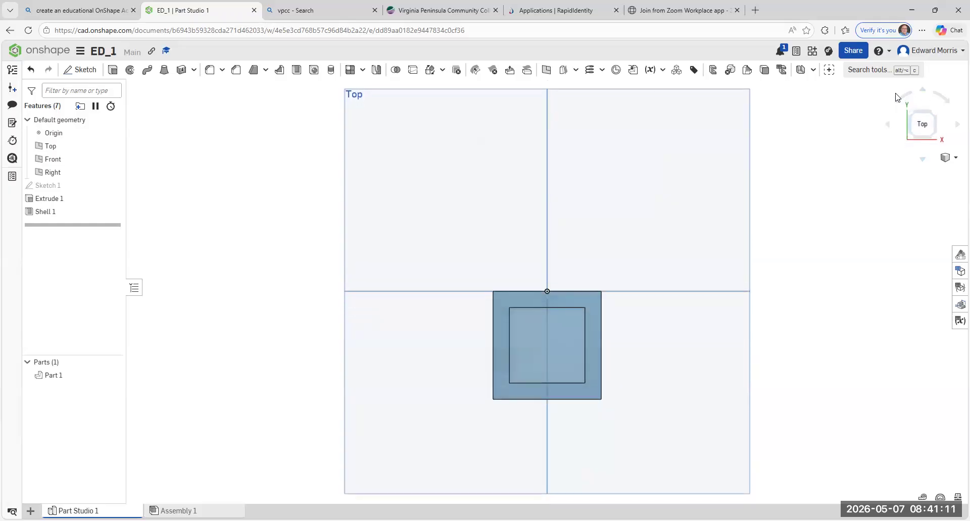
left_click(902, 98)
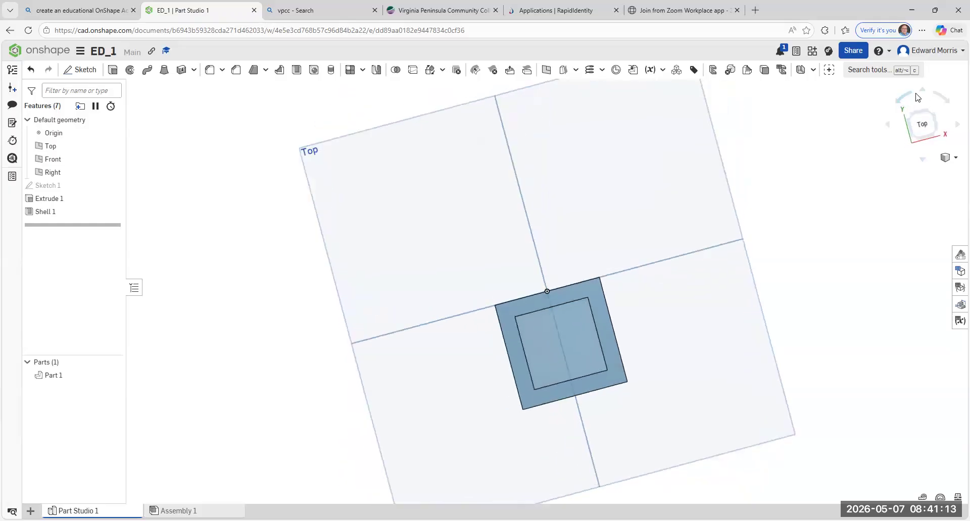
left_click(935, 98)
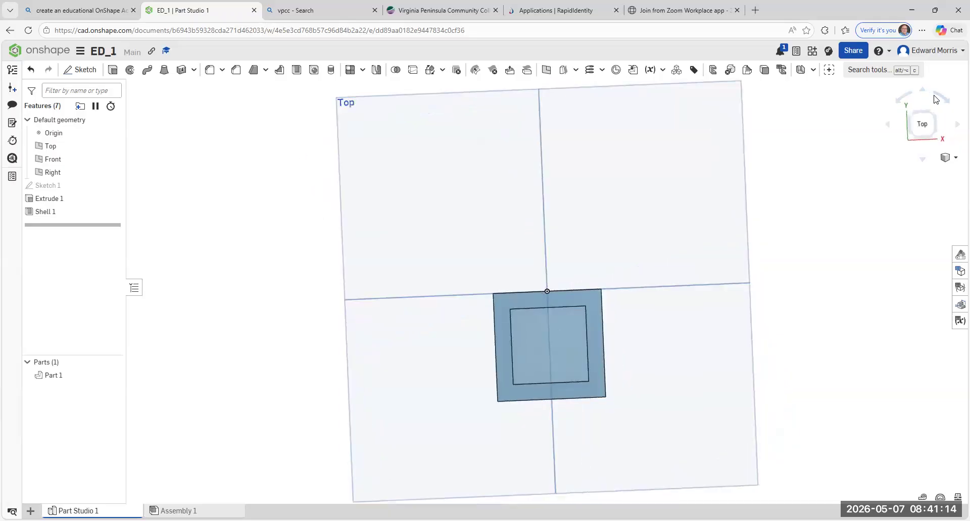
left_click(923, 144)
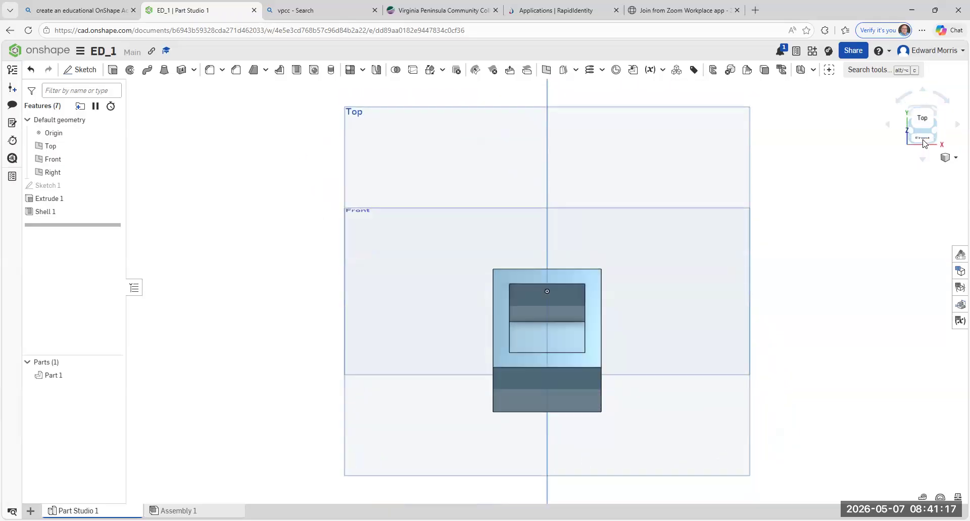
Examine the shelled cube from below and from the left, and its open top in an enlarged angled view.
left_click(906, 112)
left_click(915, 120)
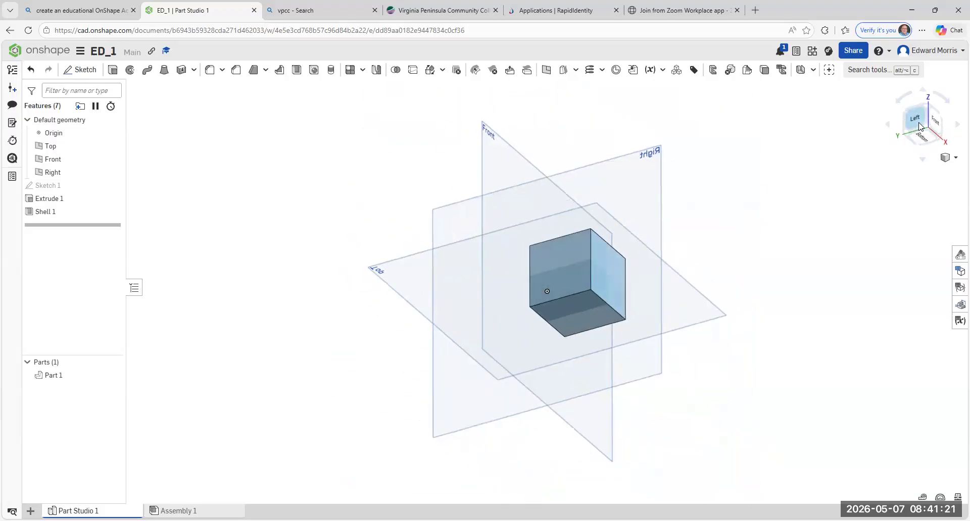
left_click(887, 126)
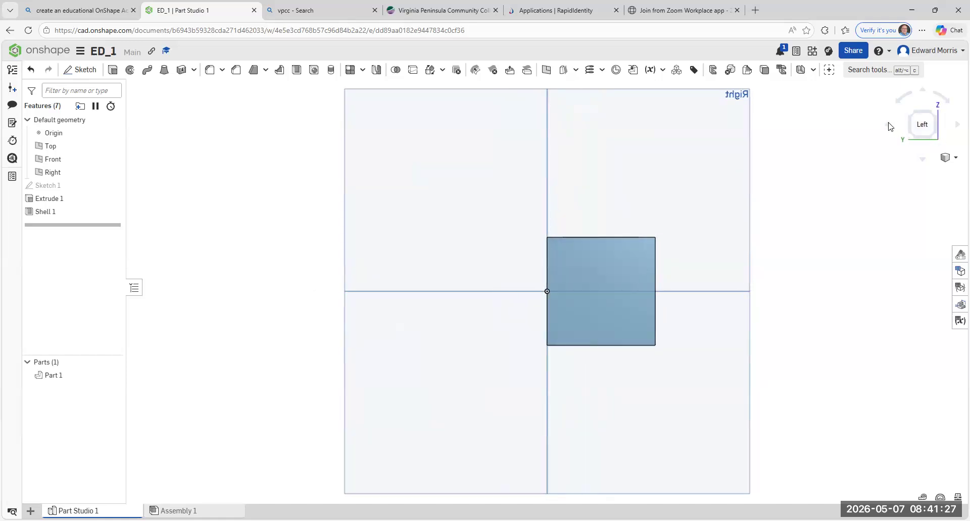
left_click(889, 124)
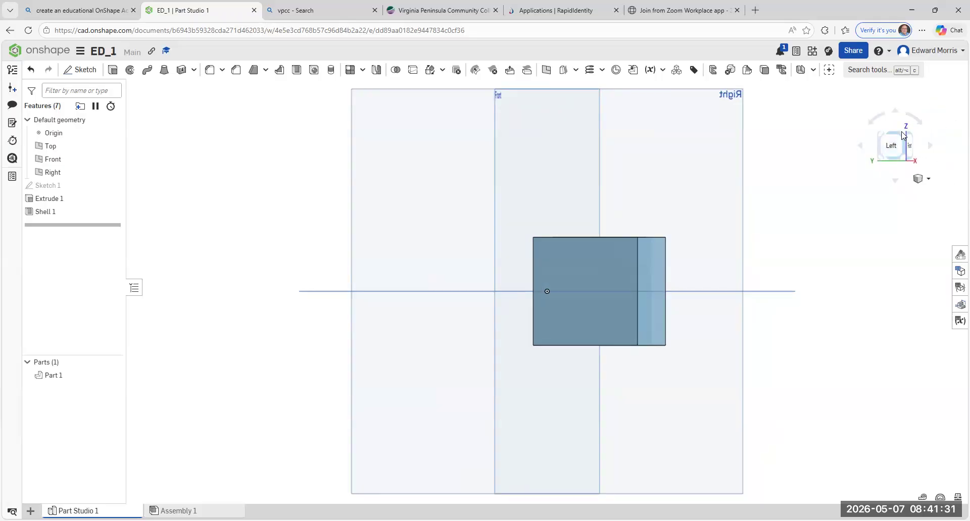
left_click(901, 136)
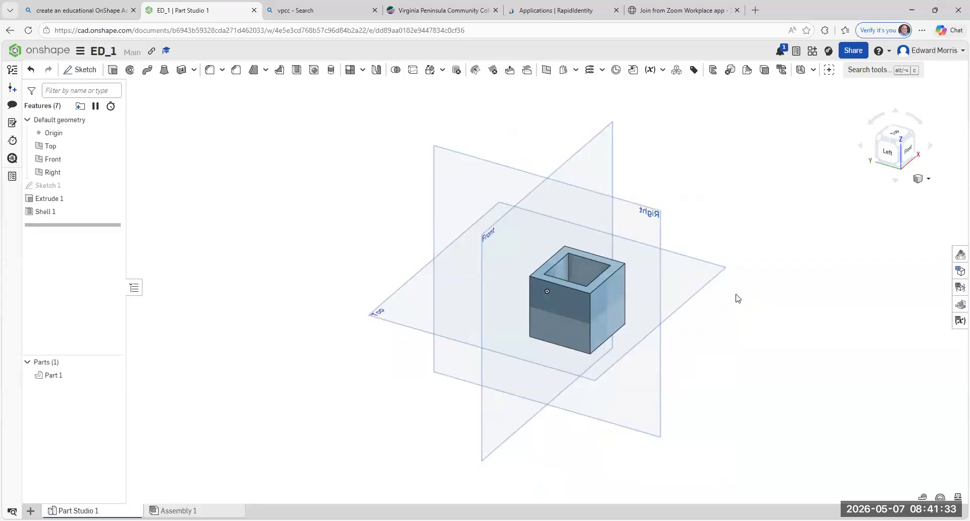
scroll(690, 306, "up", 3)
scroll(690, 306, "down", 3)
scroll(690, 306, "up", 4)
scroll(690, 305, "down", 3)
scroll(690, 305, "up", 3)
scroll(689, 306, "down", 2)
scroll(690, 306, "up", 3)
scroll(690, 306, "down", 4)
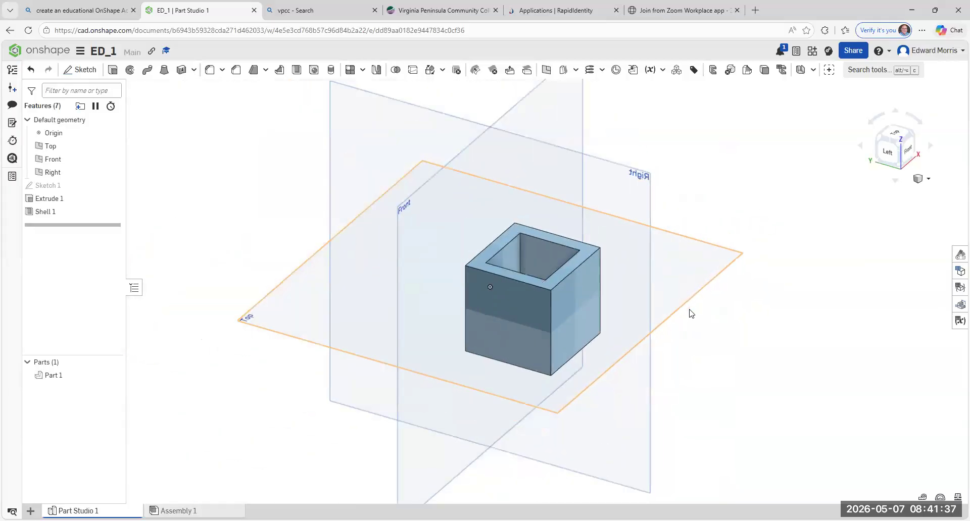
scroll(692, 314, "up", 1)
scroll(692, 316, "up", 1)
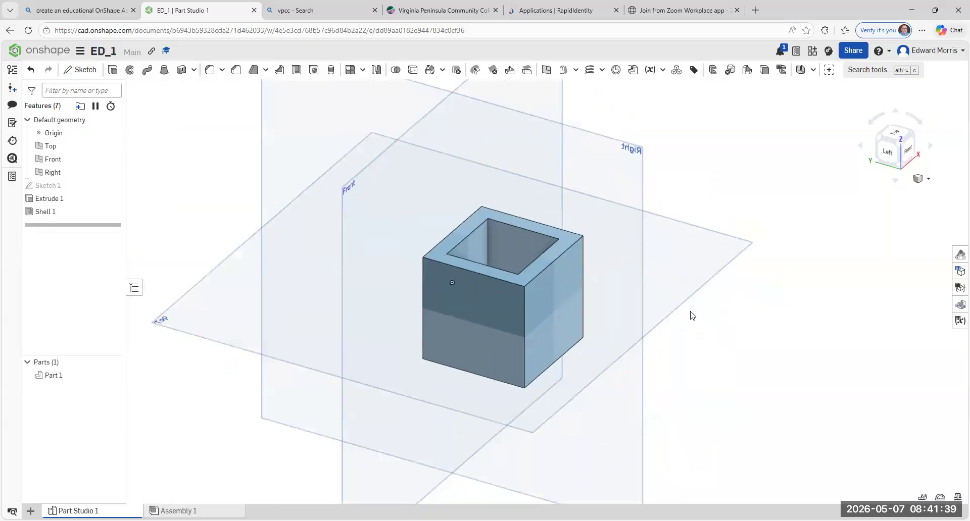
middle_click_drag(693, 317, 659, 298)
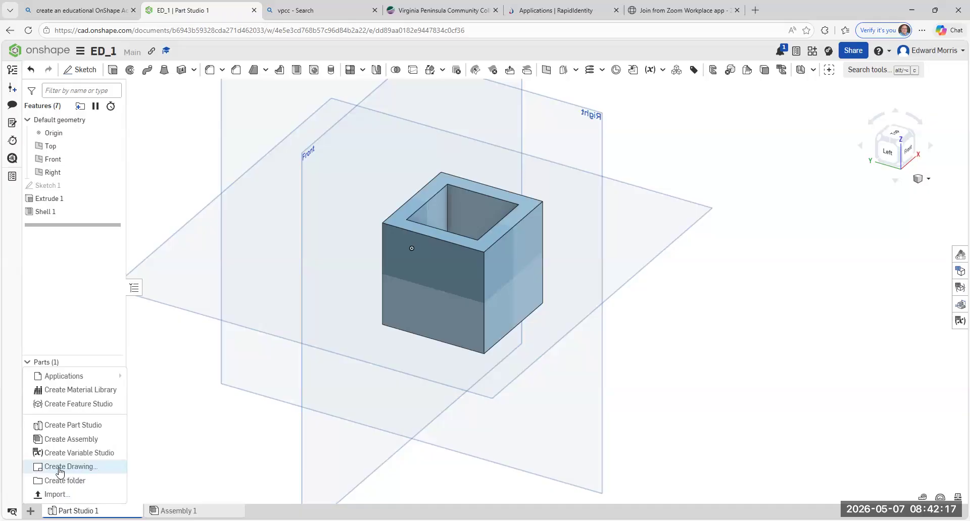
Create a new drawing from the ANSI_B_INCH.dwt template with no views and dismiss the part selection.
left_click(59, 470)
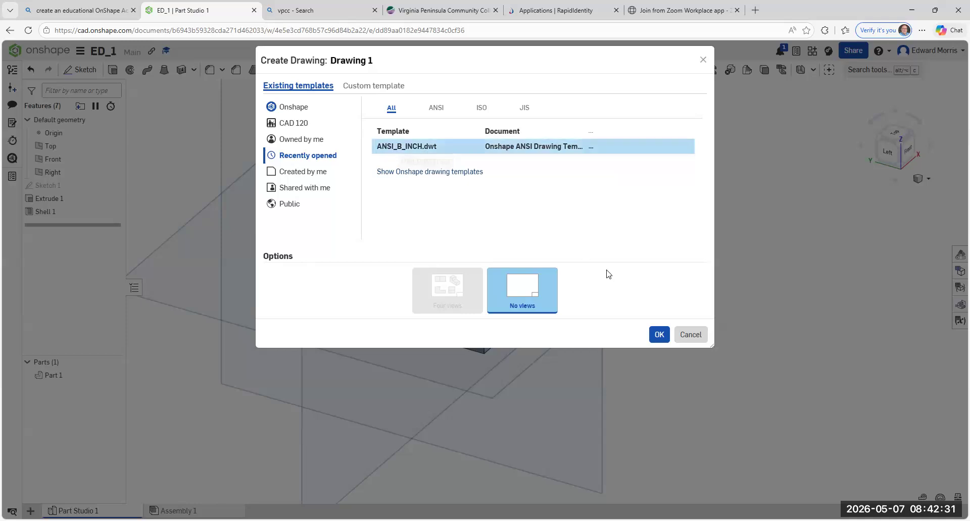
left_click(655, 335)
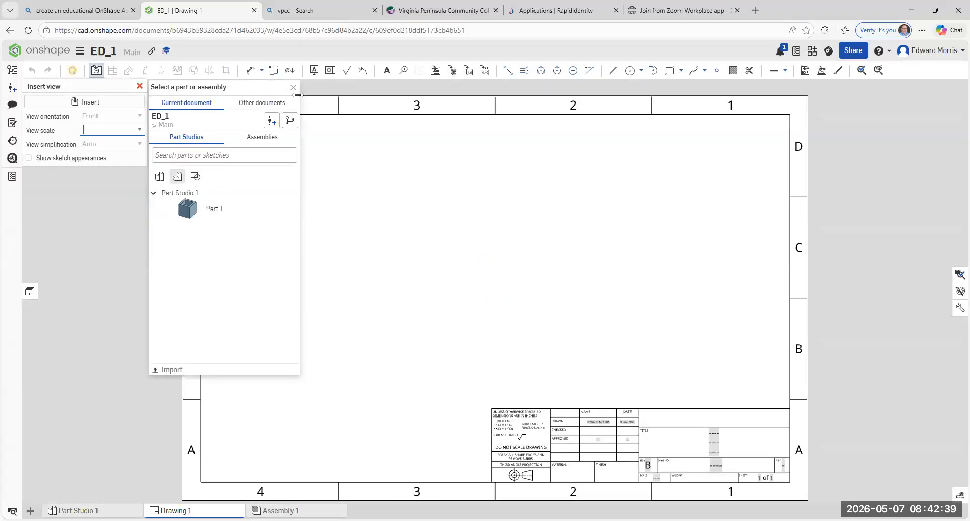
left_click(294, 88)
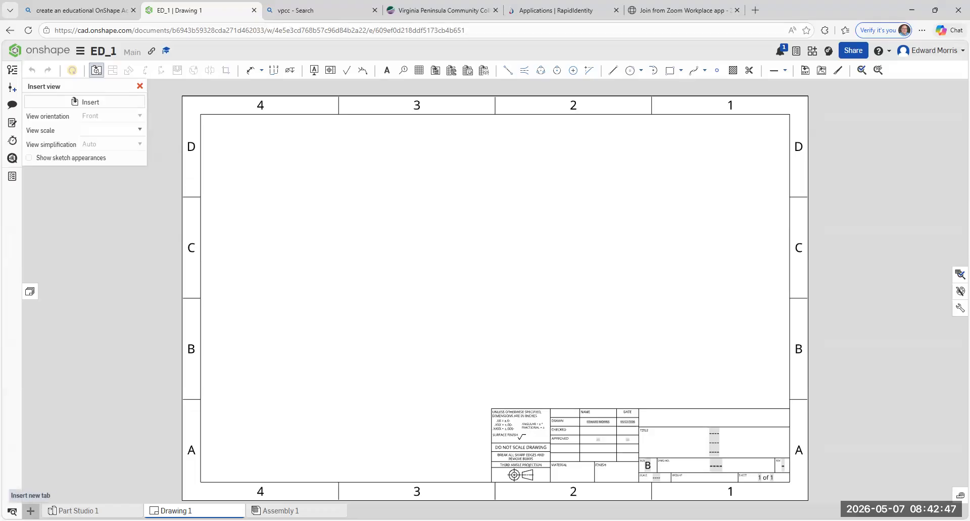
left_click(30, 512)
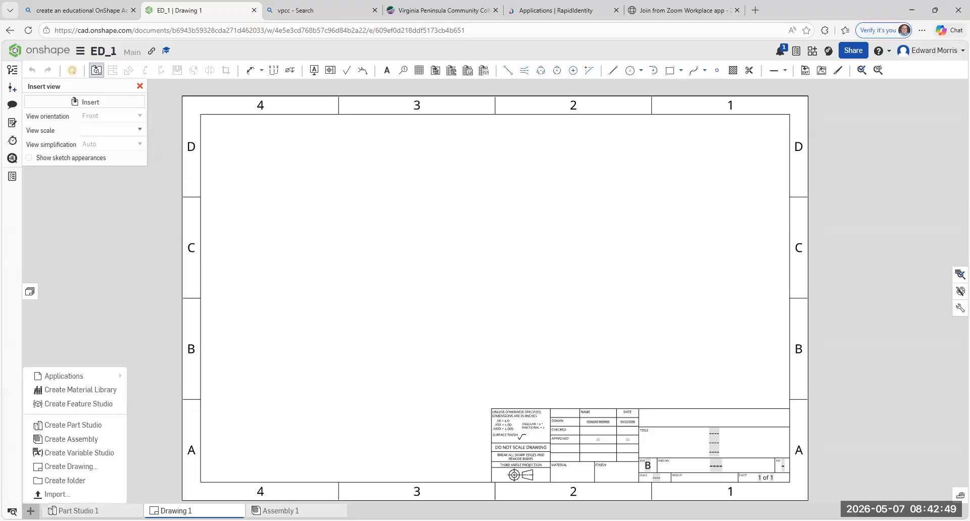
left_click(80, 470)
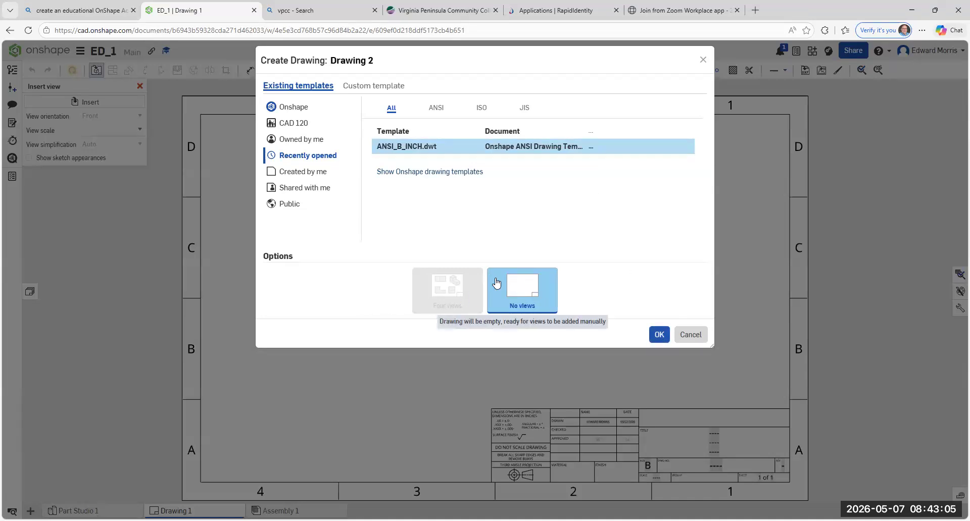
left_click(702, 61)
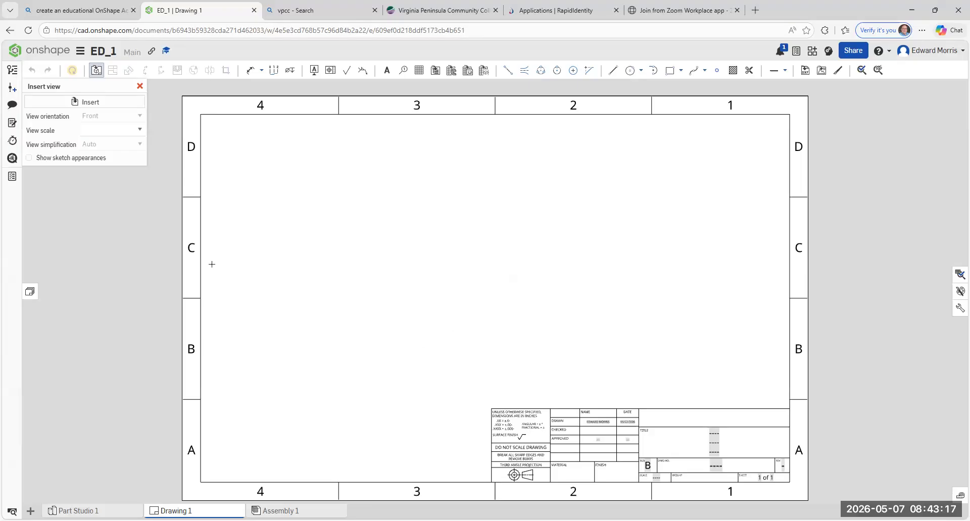
left_click(79, 511)
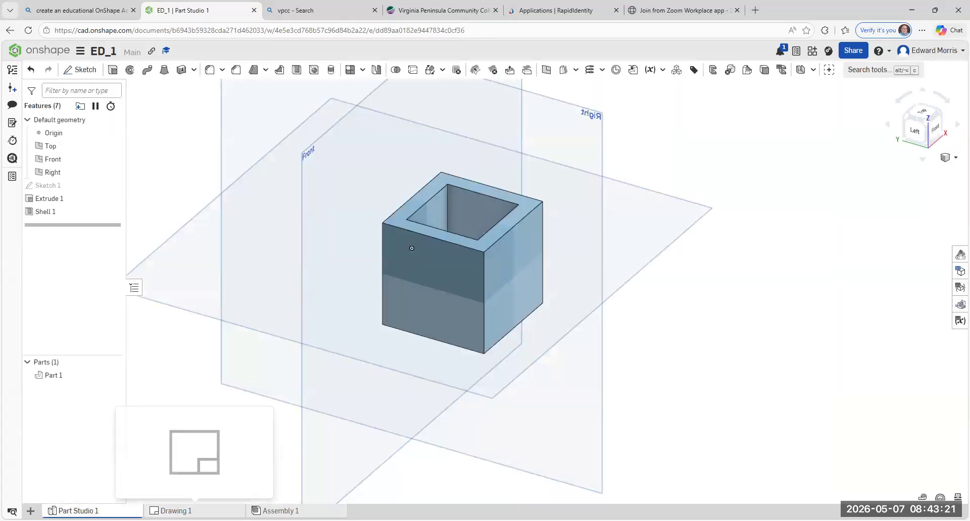
left_click(176, 511)
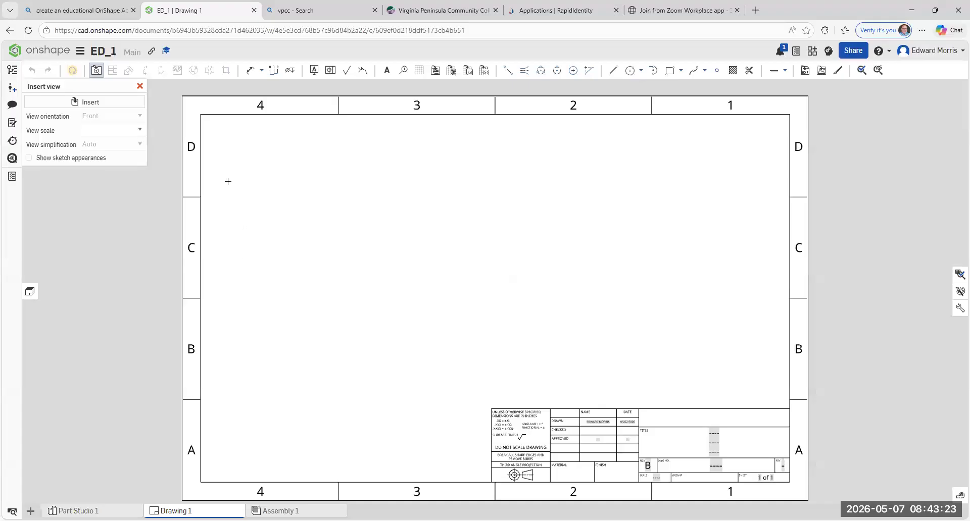
left_click(140, 87)
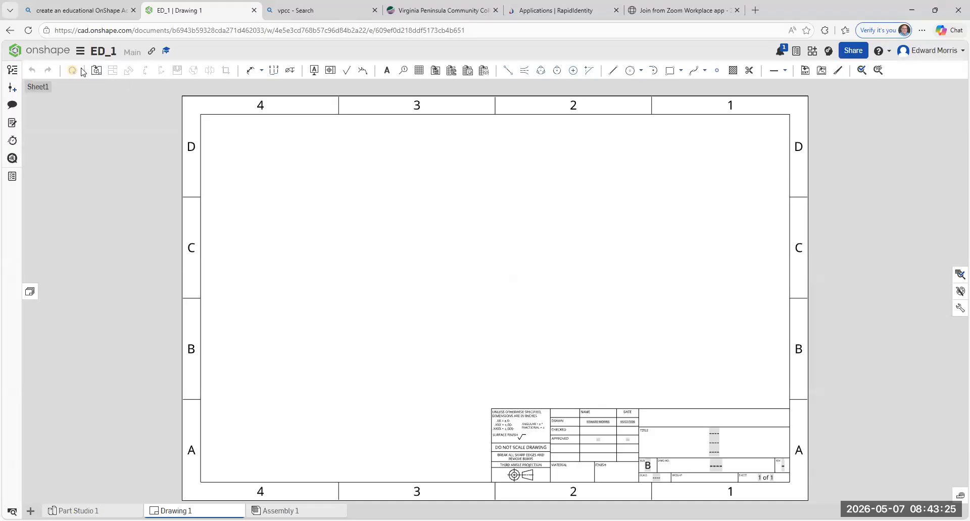
left_click(99, 74)
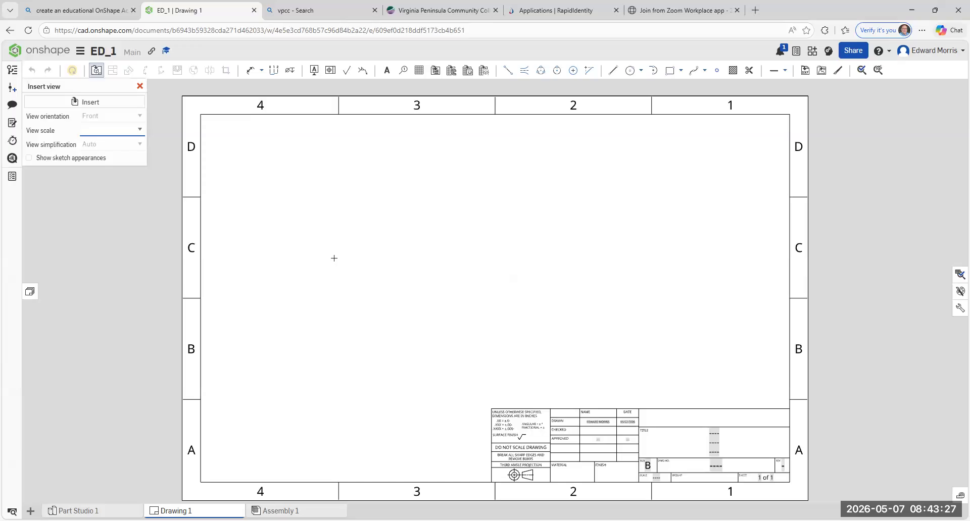
left_click(140, 86)
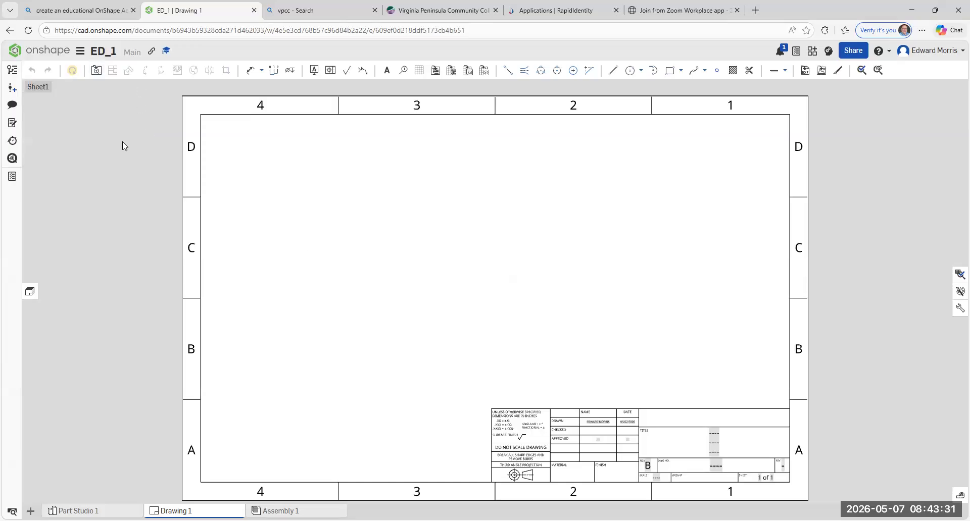
left_click(101, 73)
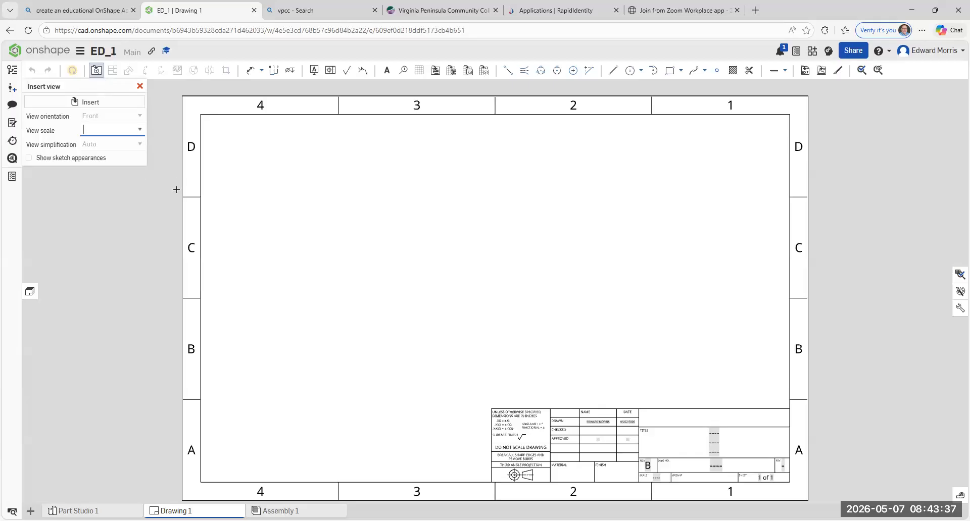
left_click(140, 131)
left_click(140, 133)
left_click(140, 132)
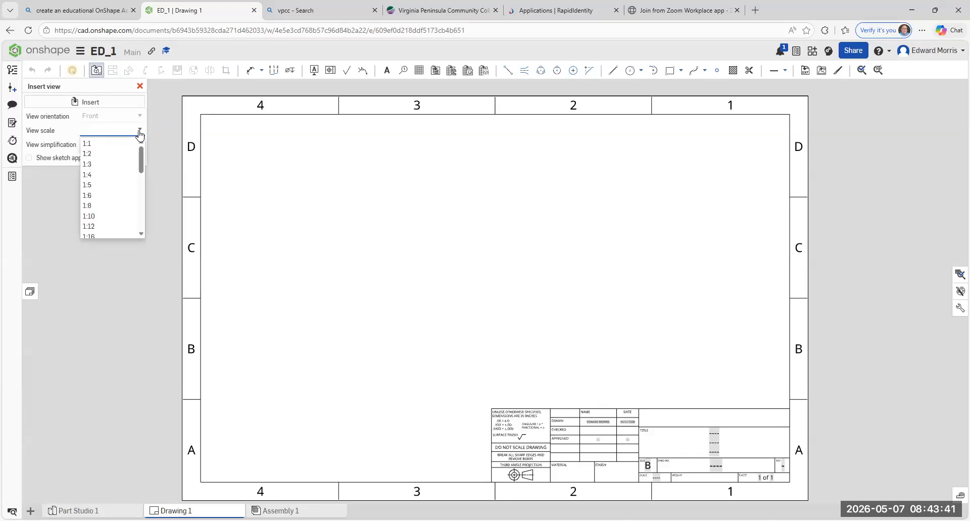
left_click(140, 134)
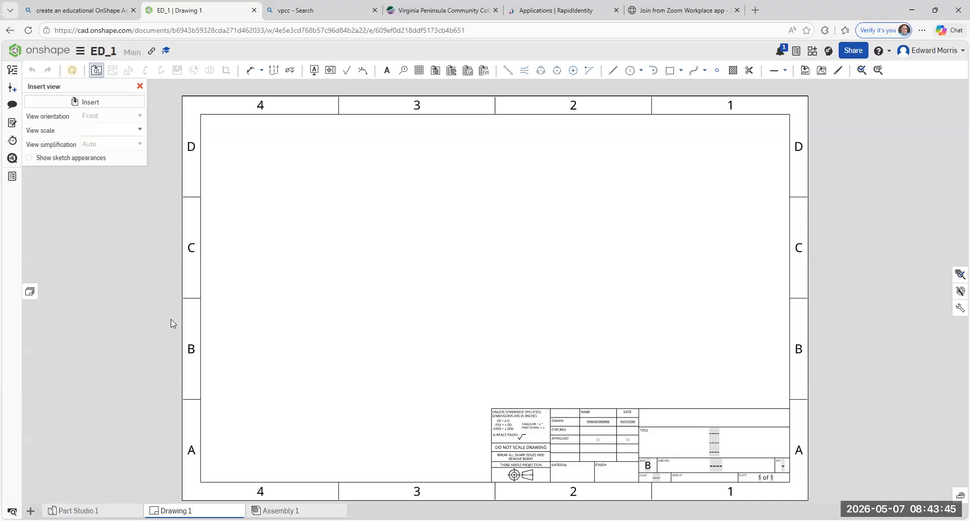
left_click(140, 86)
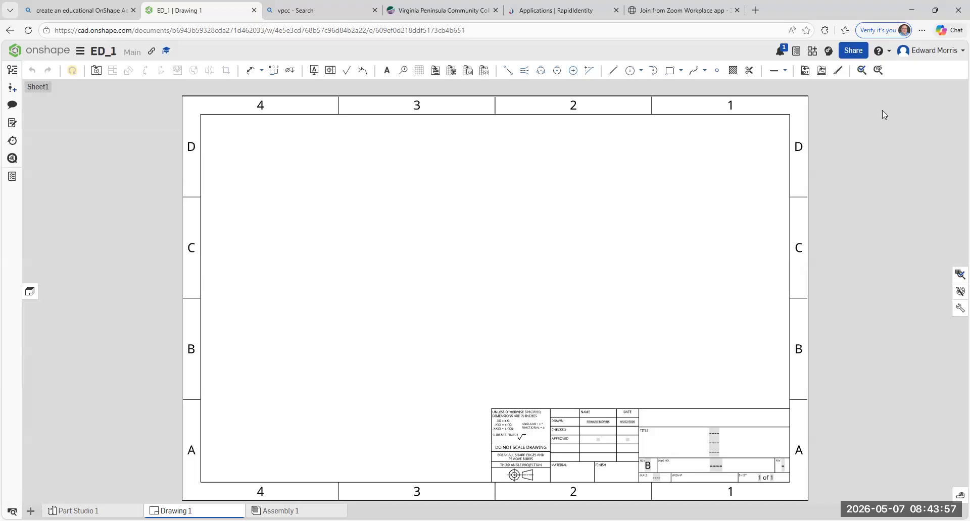
left_click(96, 75)
left_click(97, 103)
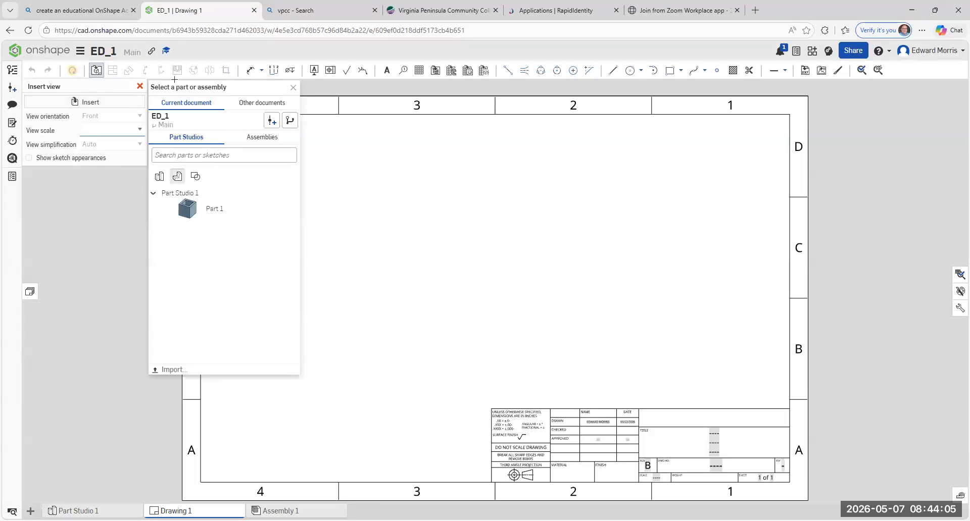
left_click(293, 88)
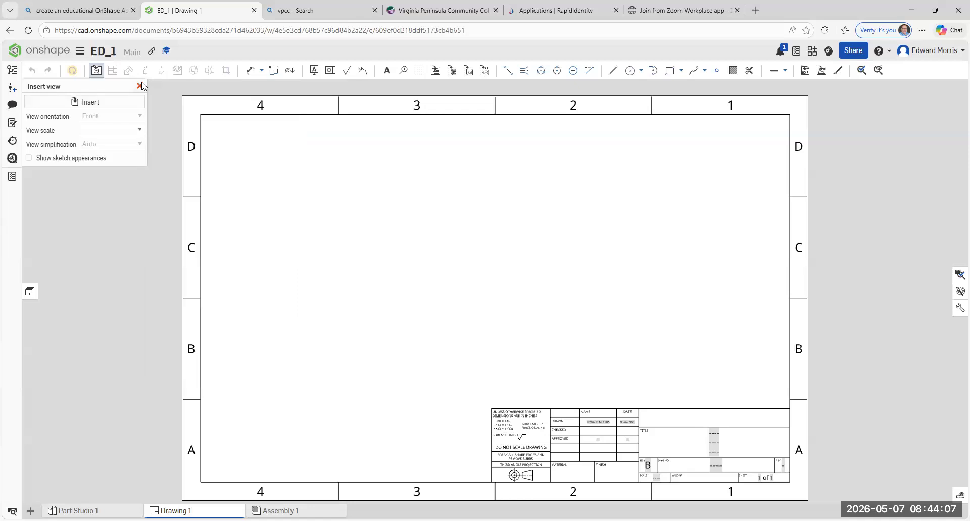
left_click(140, 86)
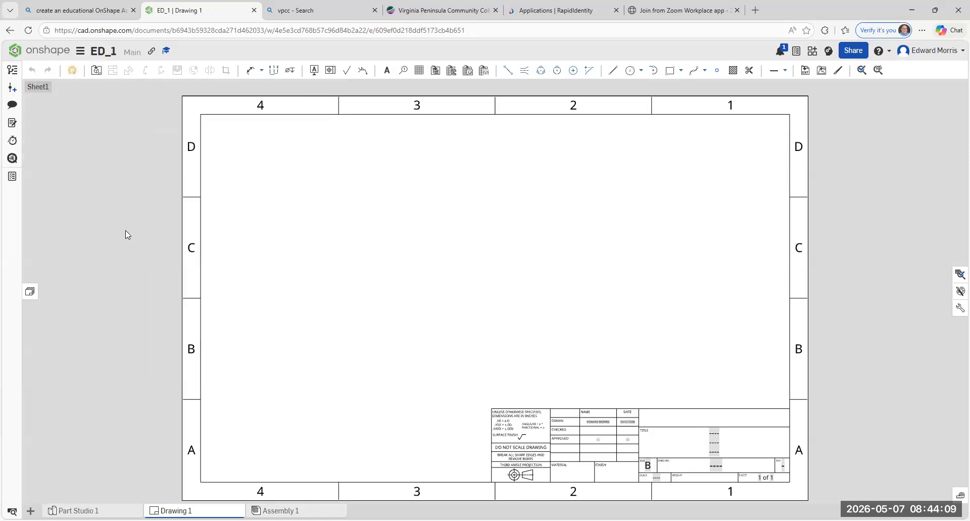
Insert a front view of Part 1 at 2:1 scale in the upper-left area of the sheet, without projected views.
left_click(96, 71)
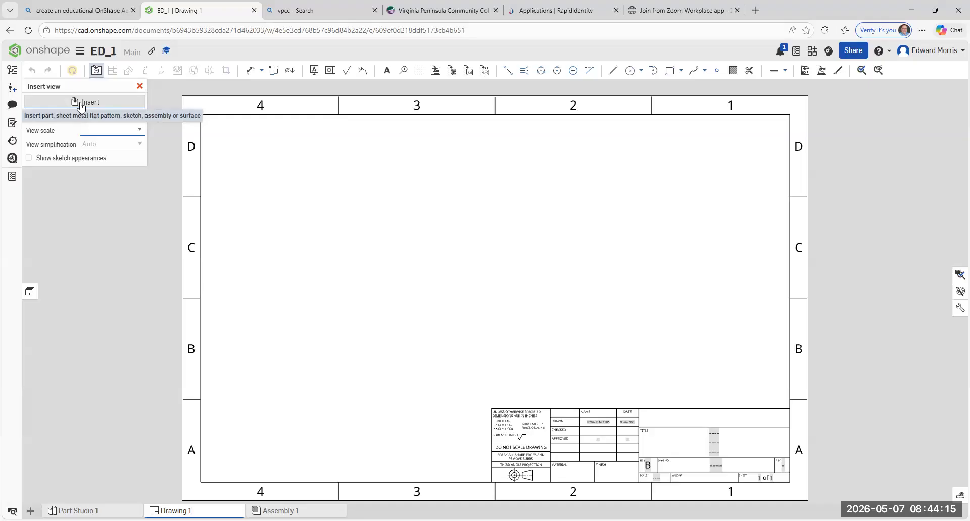
left_click(81, 105)
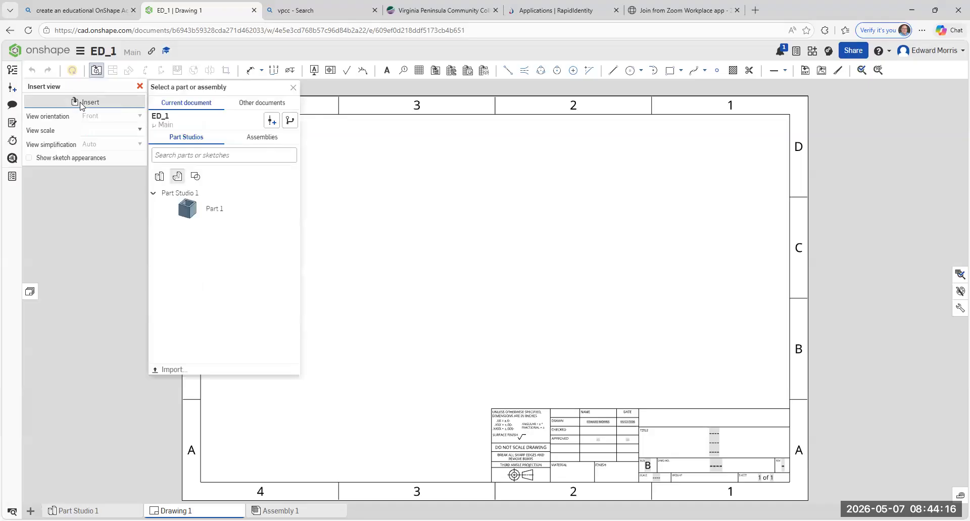
left_click(188, 215)
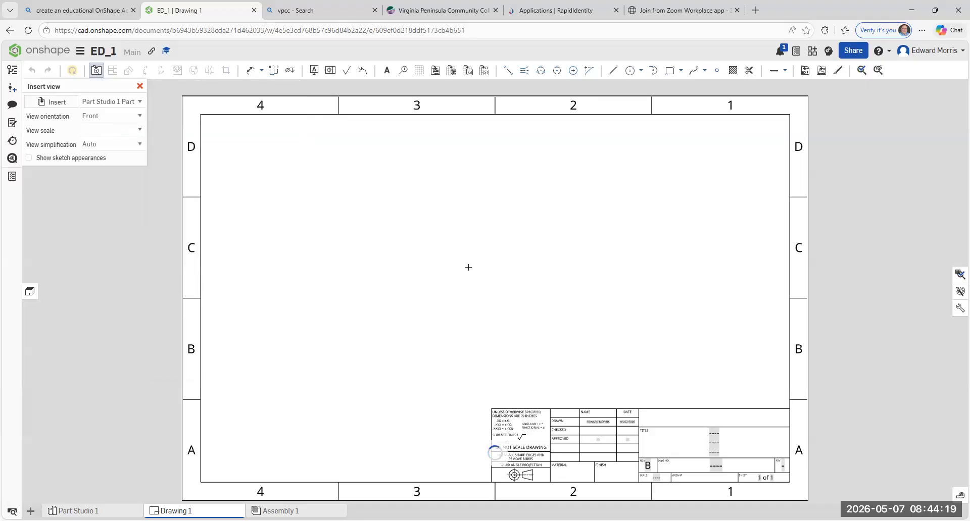
left_click(357, 342)
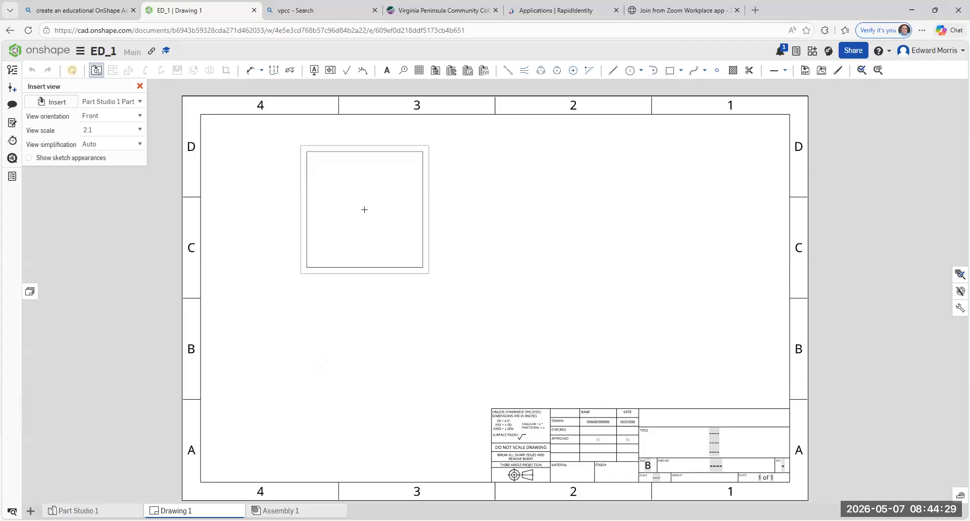
left_click(364, 208)
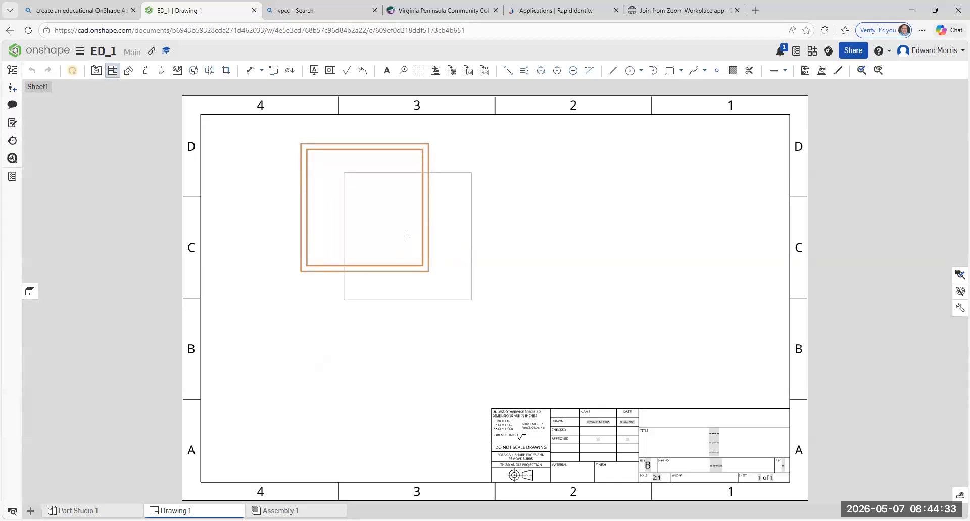
key("Escape")
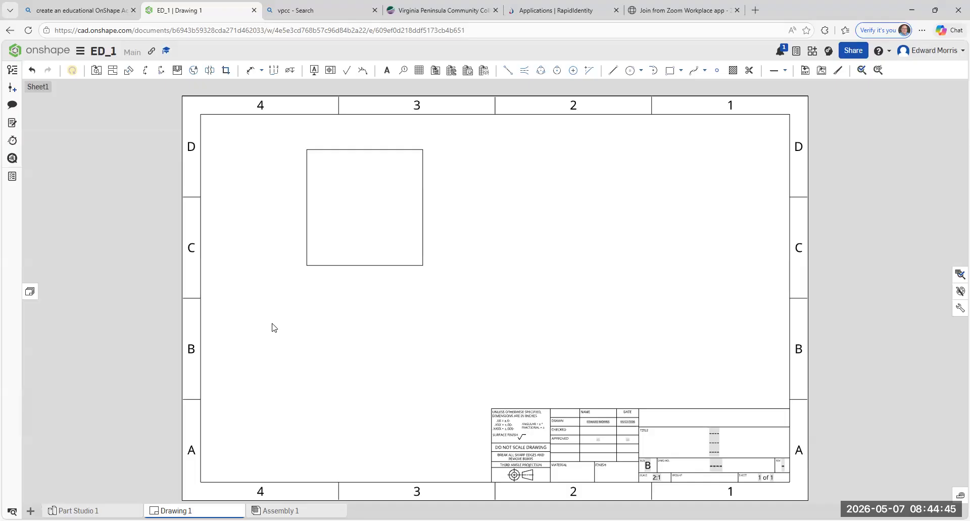
Show hidden lines in the front view and move the view down to the lower-left area of the sheet.
right_click(305, 184)
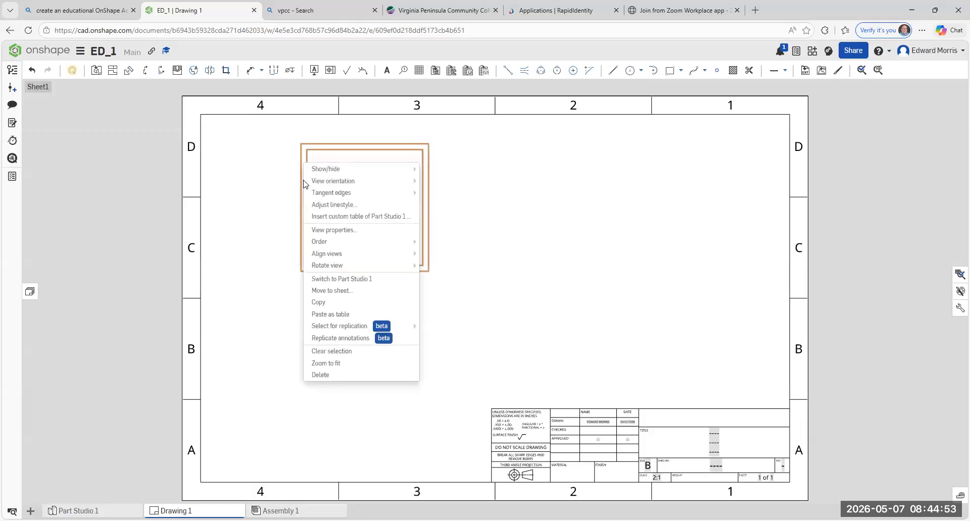
mouse_move(321, 172)
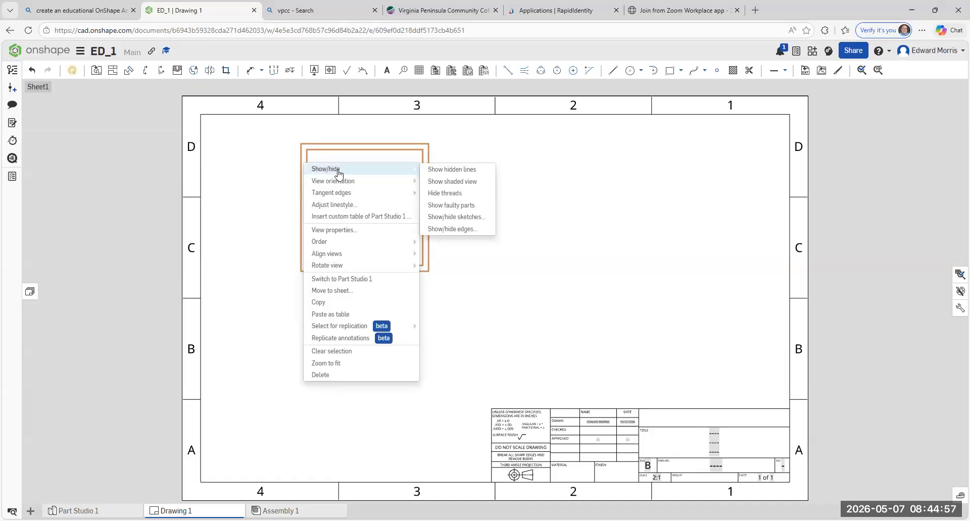
left_click(459, 171)
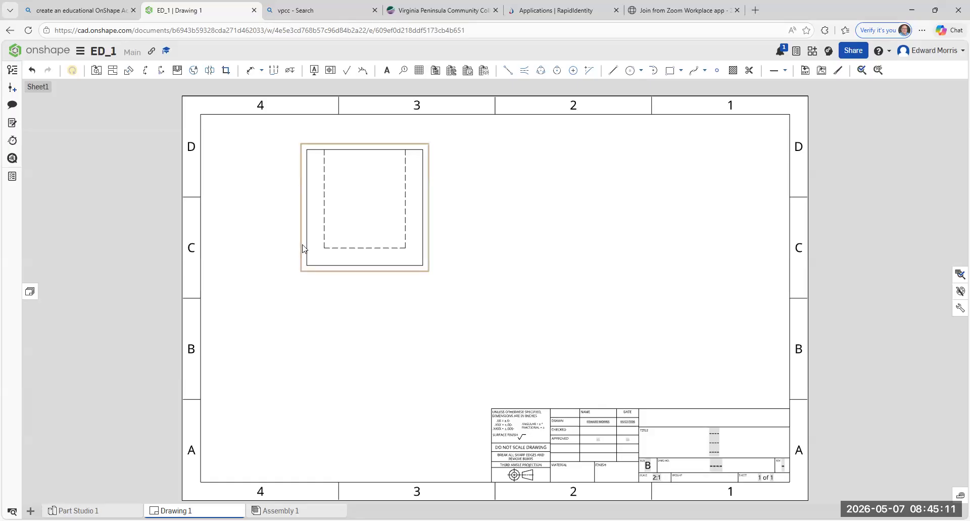
mouse_move(303, 248)
left_mouse_down()
mouse_move(284, 376)
mouse_move(290, 361)
left_mouse_up()
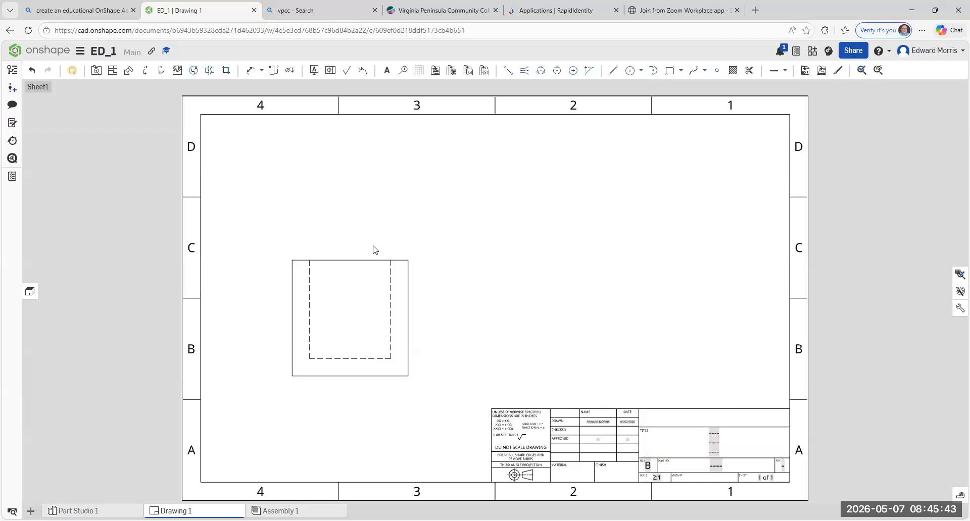
Nudge the front view slightly down and project a top view from it, placed directly above.
left_click_drag(371, 259, 368, 266)
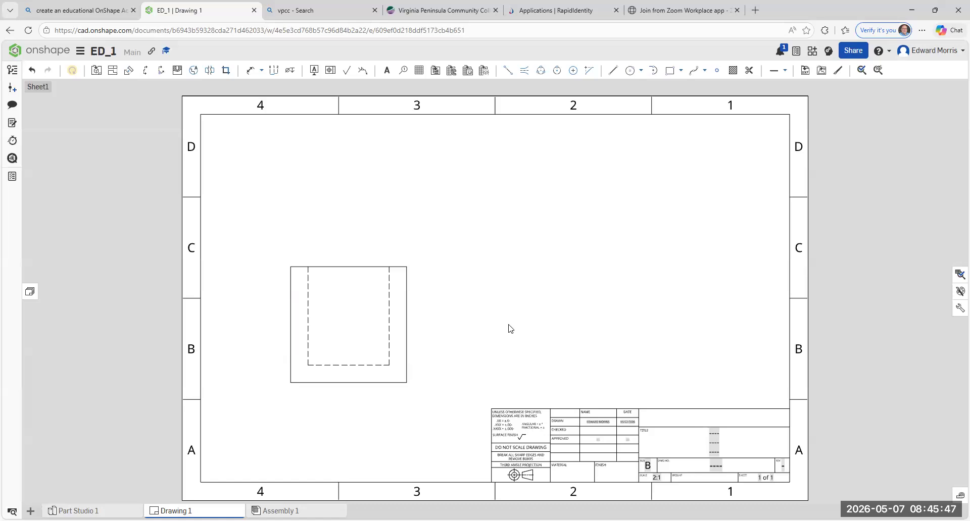
left_click(112, 75)
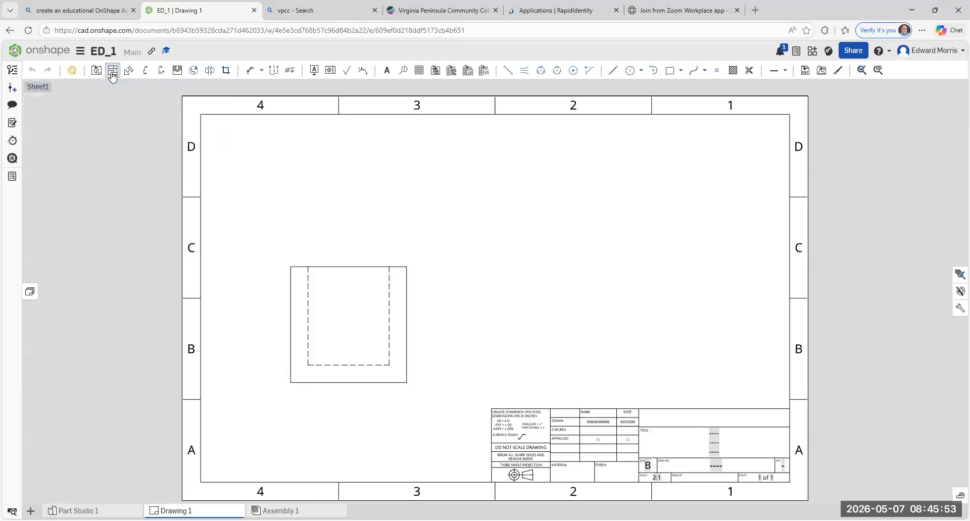
left_click(329, 264)
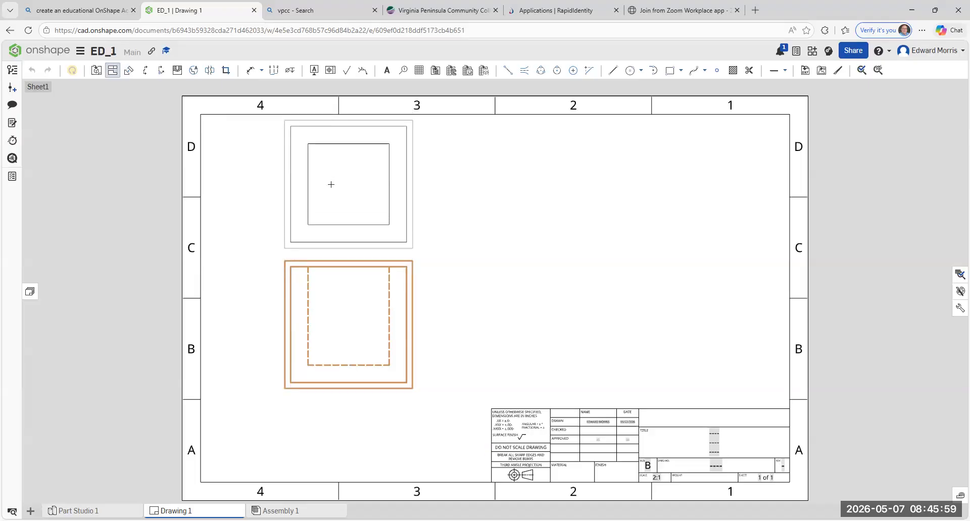
left_click(331, 185)
key("Escape")
right_click(480, 197)
left_click(438, 371)
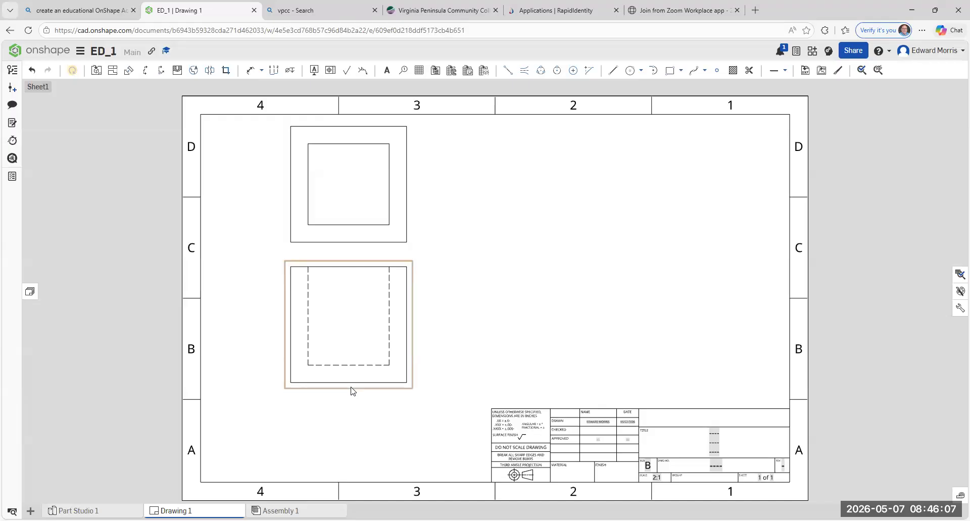
Reposition the front and top views on the sheet, leaving a wider gap between them.
left_click_drag(352, 391, 350, 425)
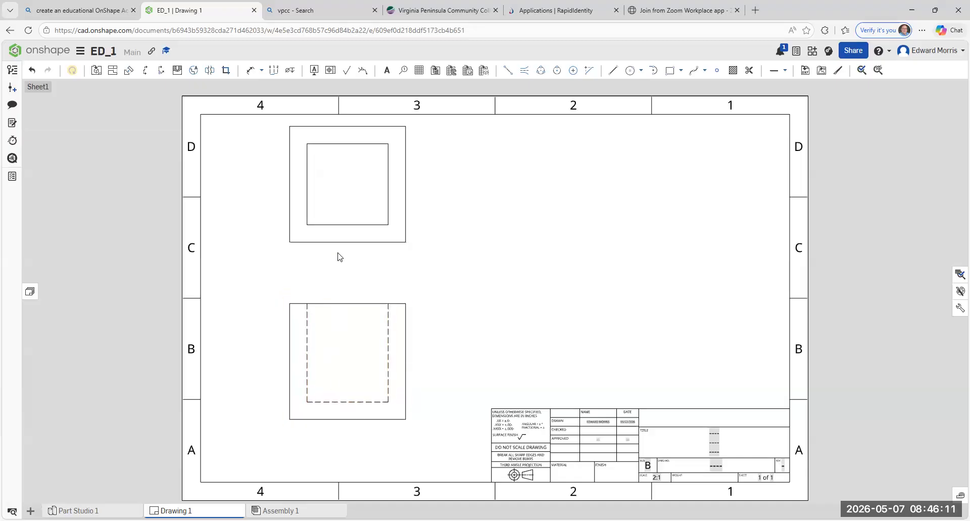
left_click_drag(336, 258, 328, 285)
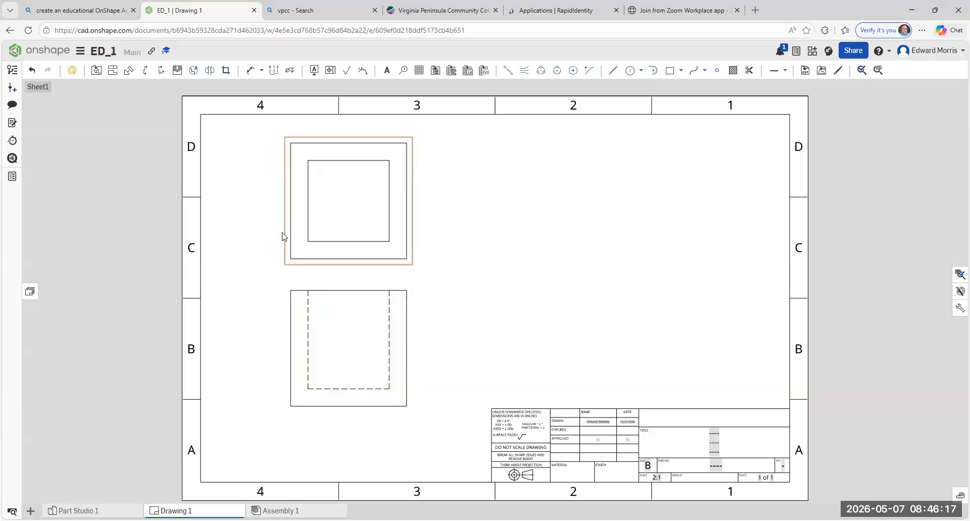
left_click_drag(284, 235, 283, 227)
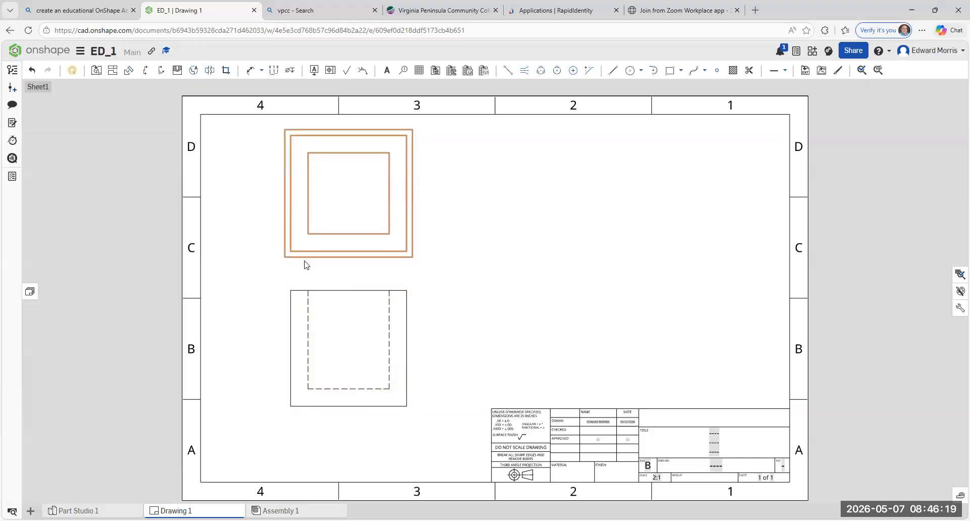
left_click_drag(313, 282, 313, 278)
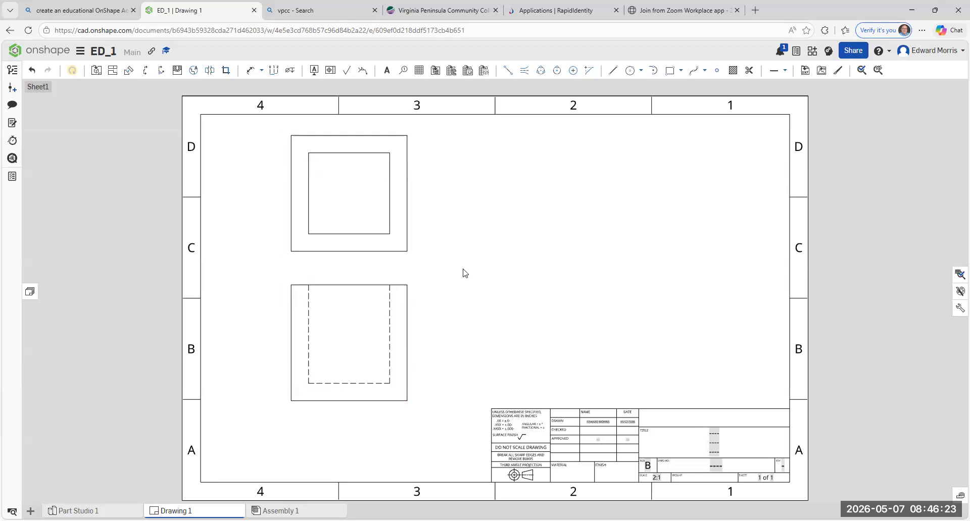
Project a right side view from the front view and place it above the title block.
left_click(111, 71)
left_click(413, 328)
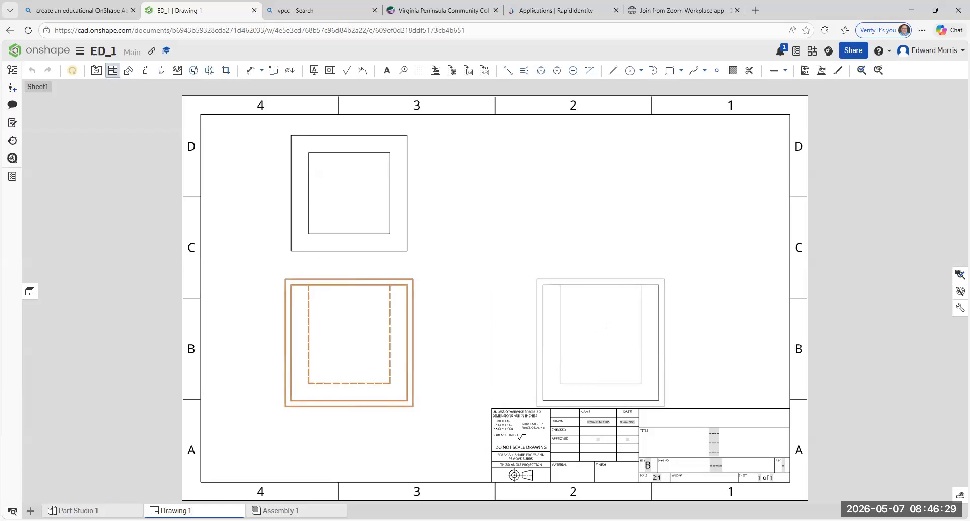
left_click(607, 326)
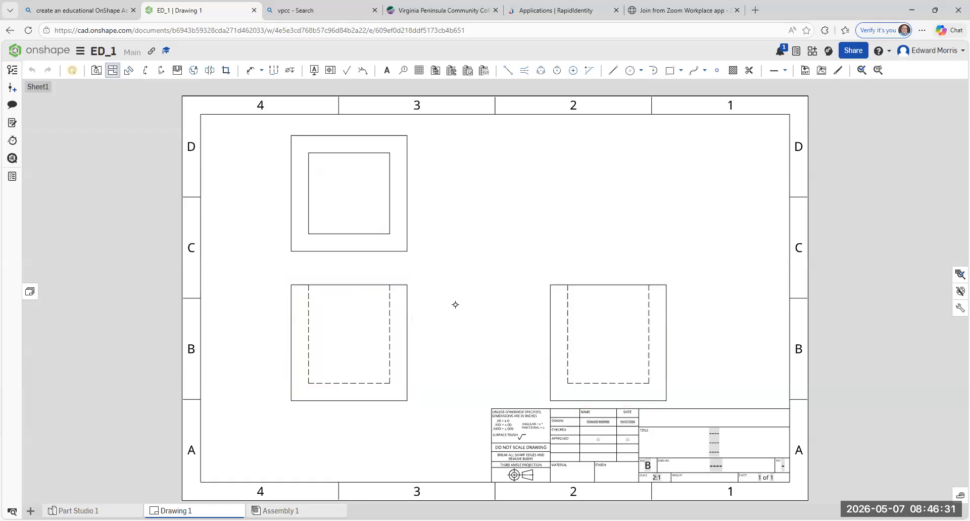
key("Escape")
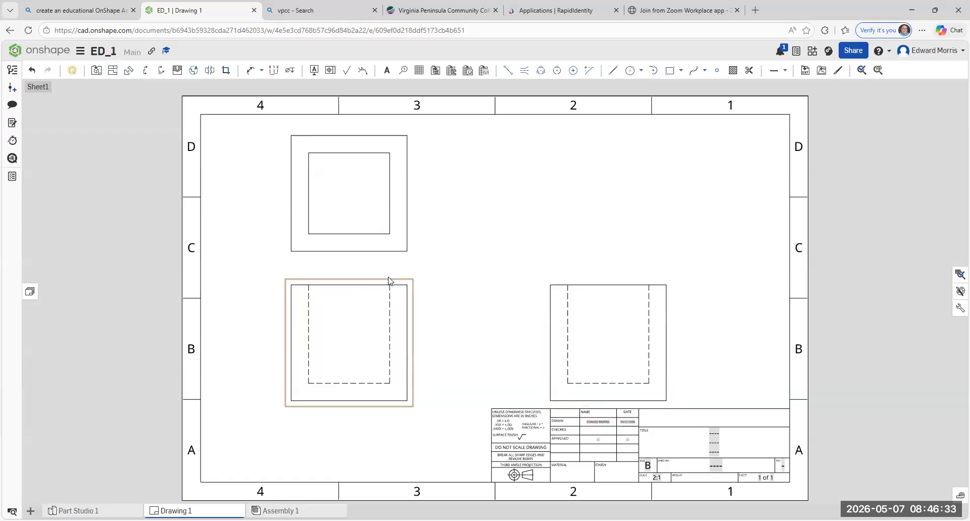
right_click(290, 329)
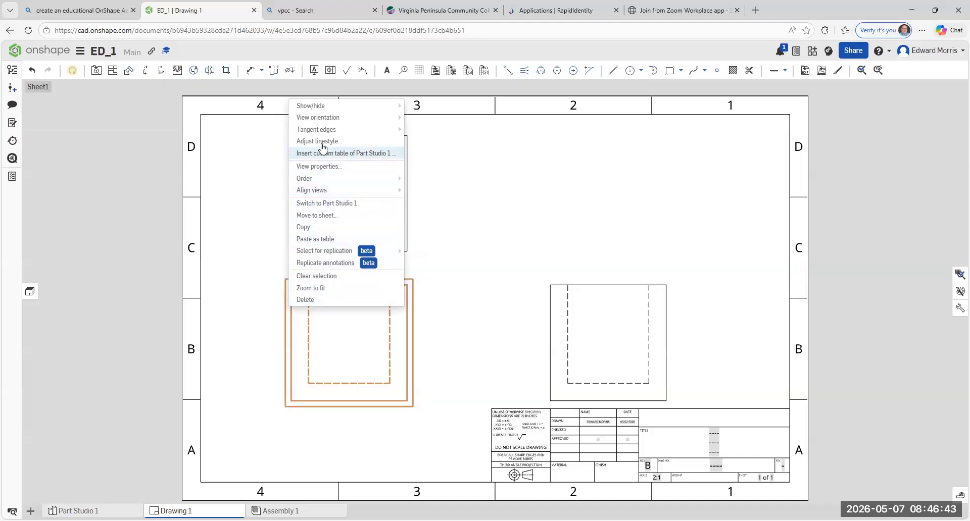
mouse_move(317, 119)
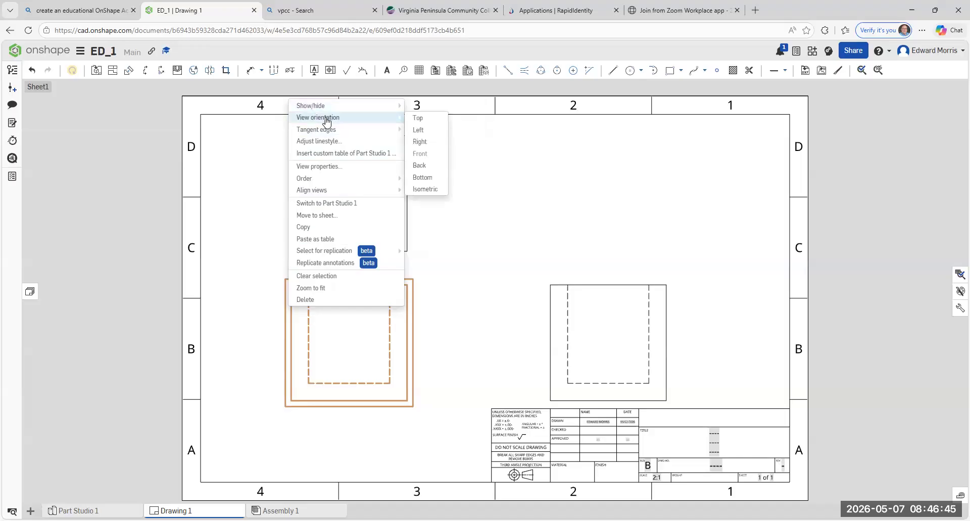
left_click(333, 169)
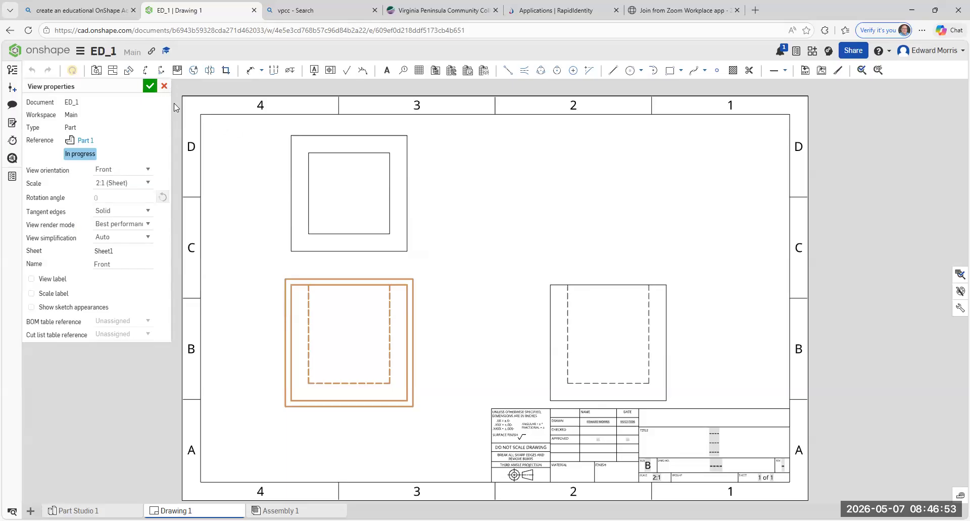
left_click(164, 86)
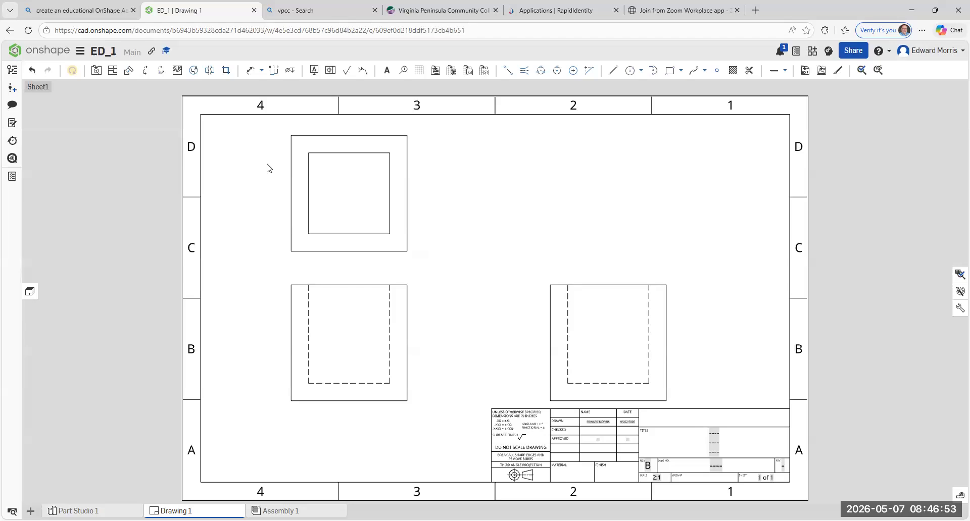
Set the scale of the top view to 1:1 in its view properties.
right_click(291, 152)
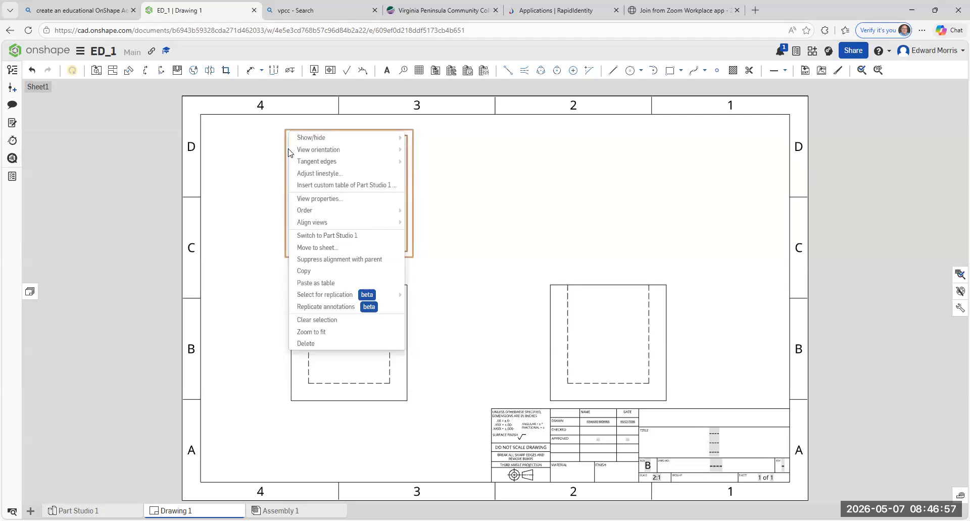
left_click(323, 198)
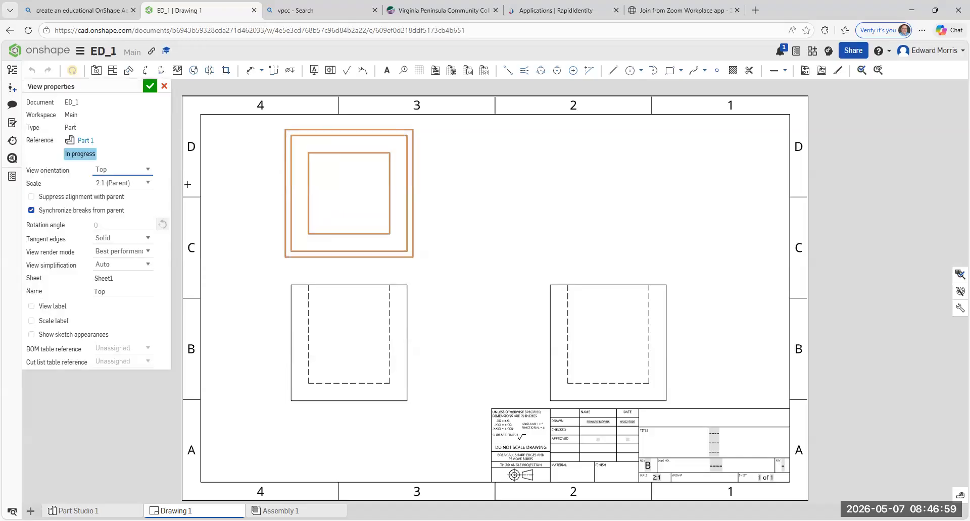
left_click(149, 185)
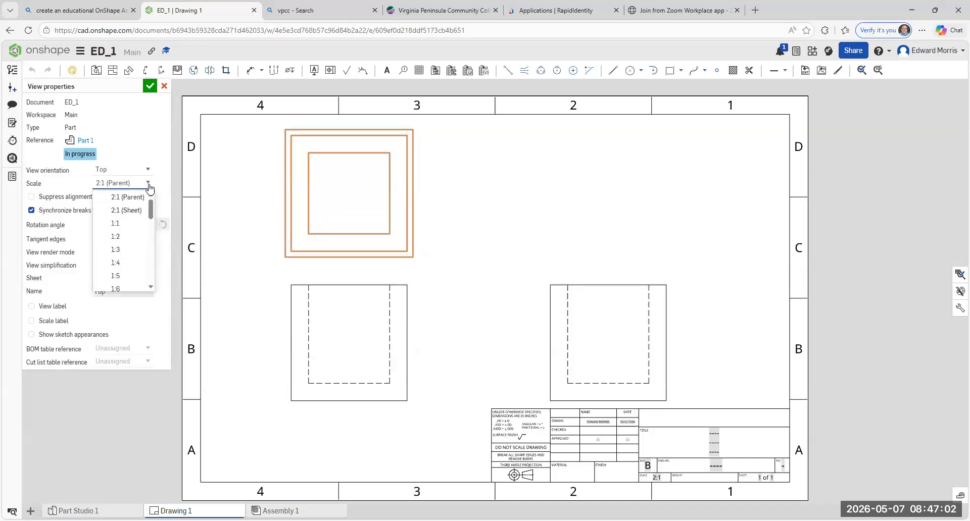
left_click(127, 224)
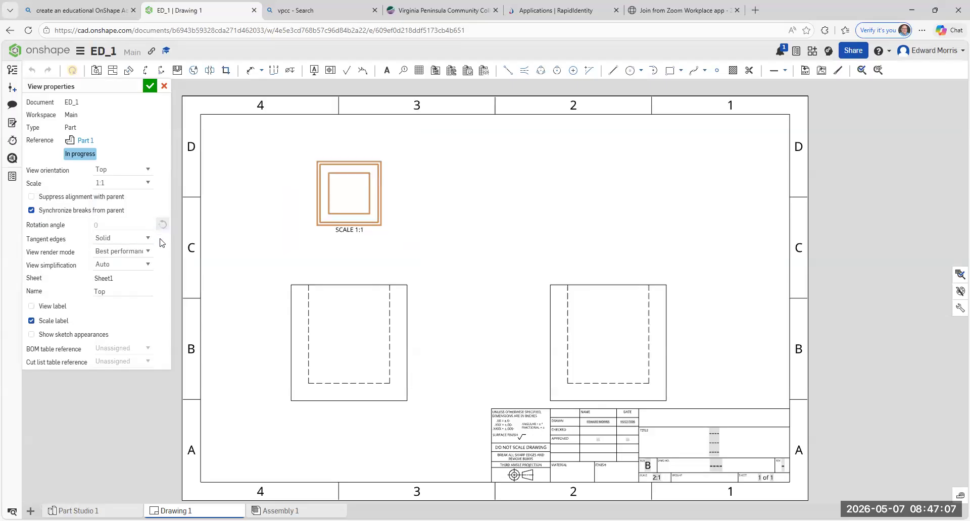
left_click(149, 87)
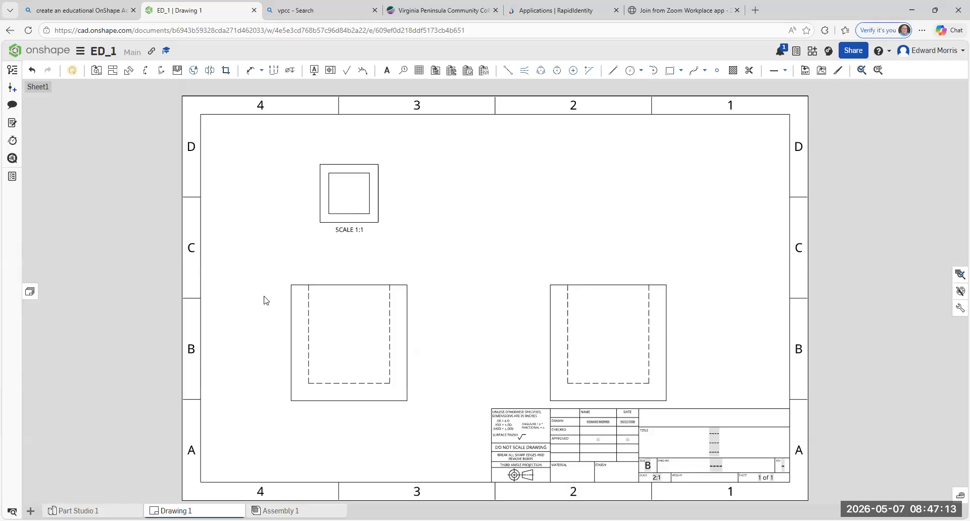
Set the scale of the front view to 1:1 in its view properties.
right_click(289, 314)
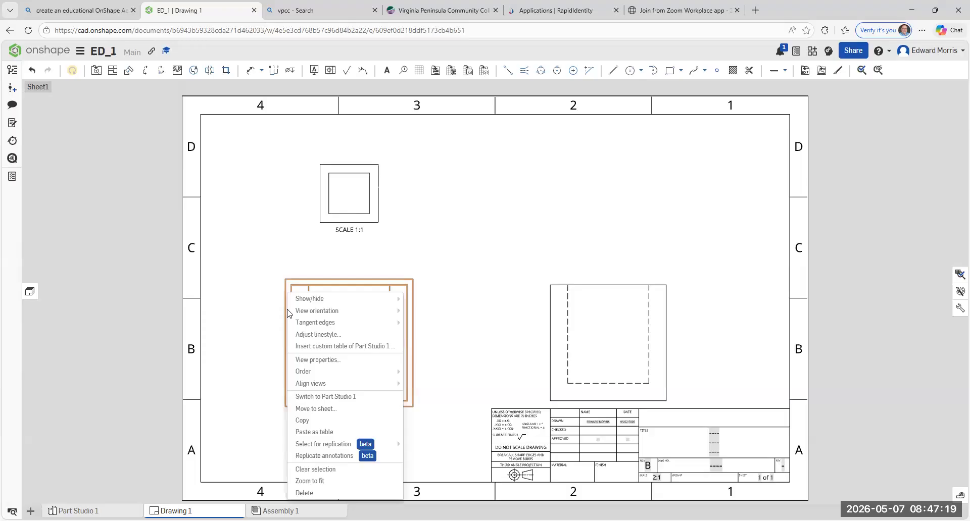
mouse_move(317, 328)
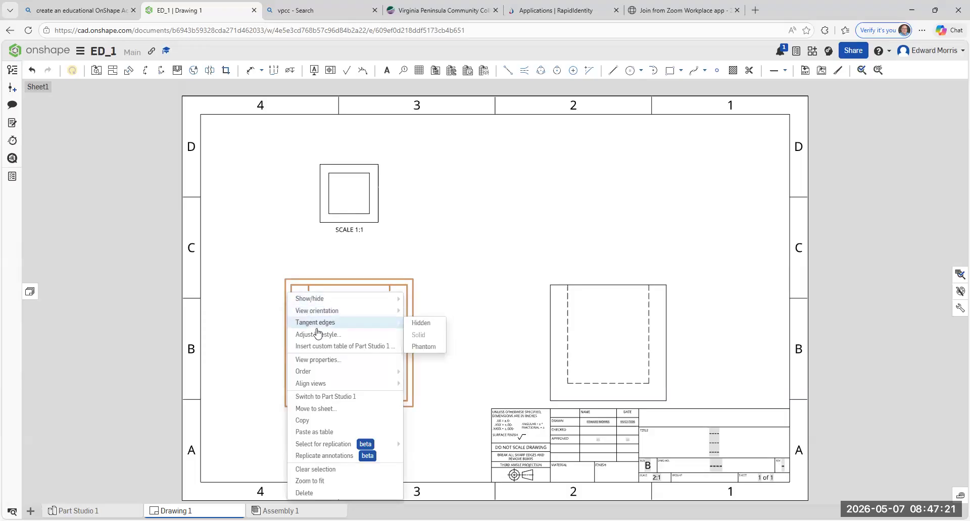
left_click(319, 360)
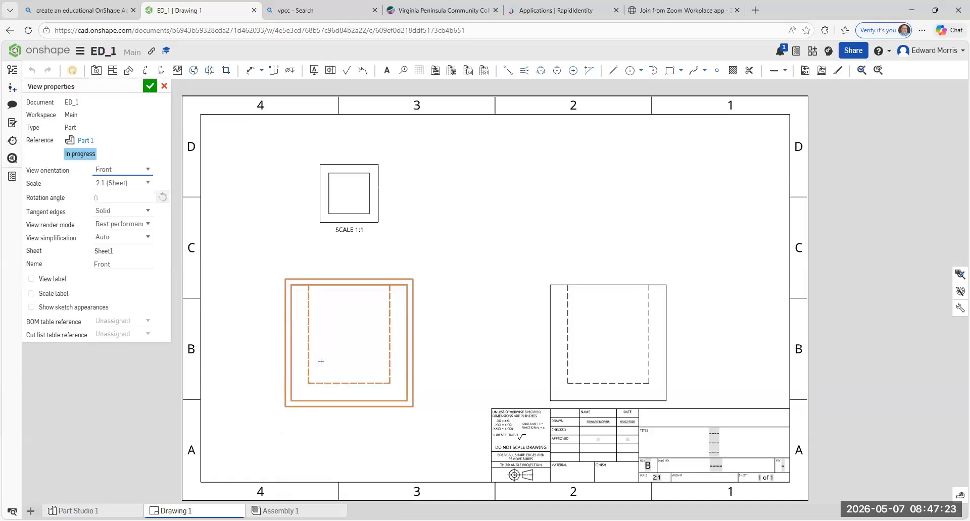
left_click(146, 183)
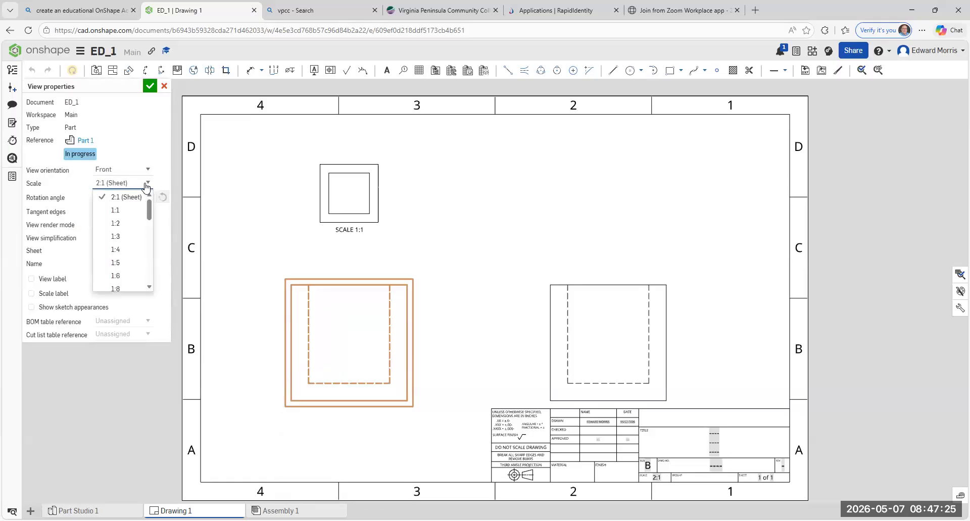
left_click(129, 217)
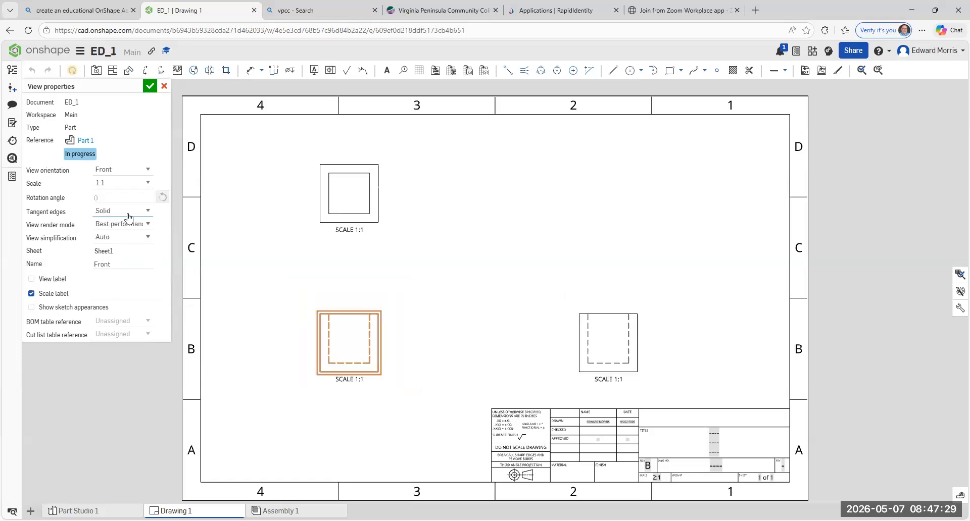
left_click(149, 86)
Move the front view up, the top view down and the right side view inward to bring the three views closer together.
left_click_drag(322, 311, 320, 294)
left_click_drag(323, 228, 323, 248)
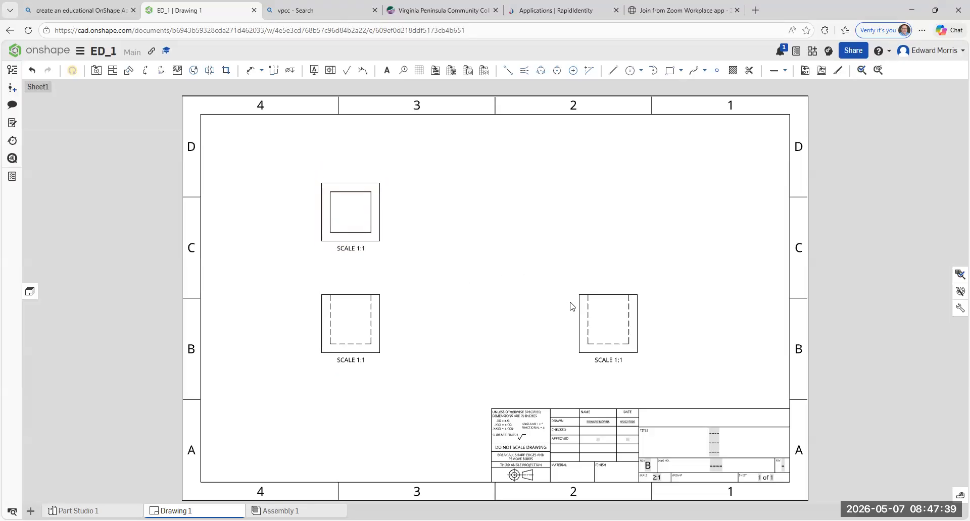
left_click_drag(557, 303, 480, 306)
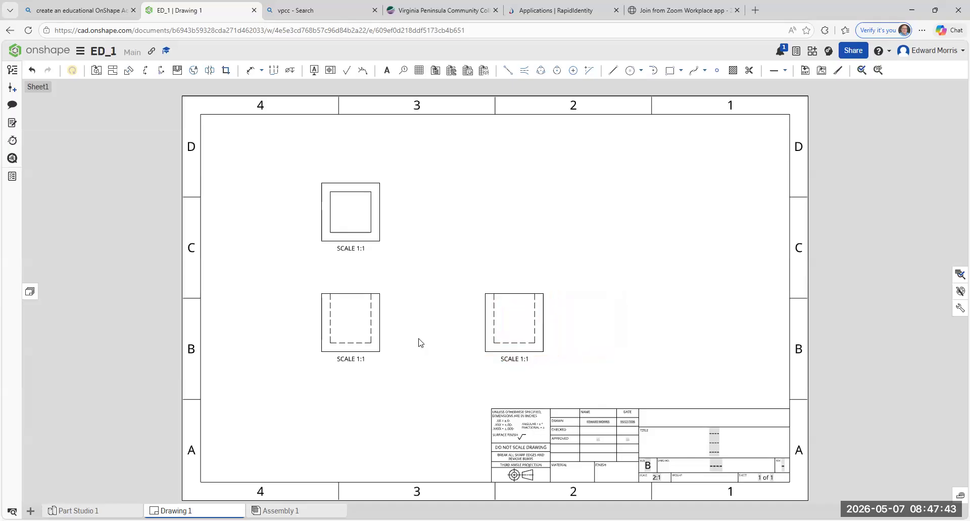
left_click_drag(550, 331, 560, 329)
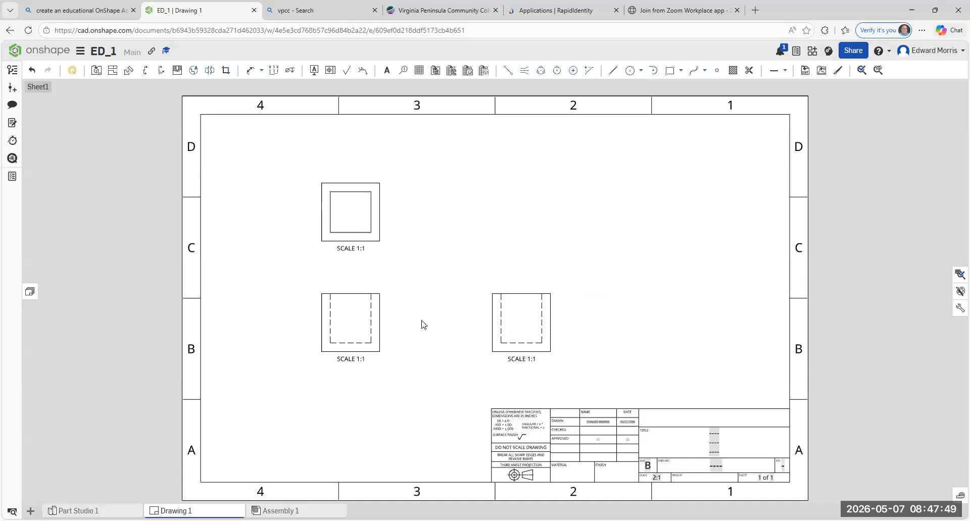
Delete the SCALE 1:1 labels beneath the top, front and right side views.
double_click(361, 248)
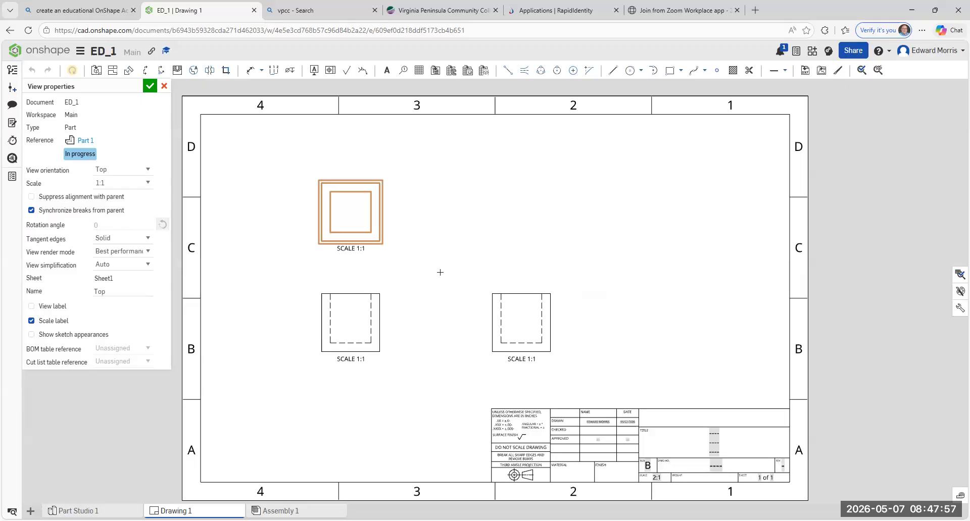
left_click(149, 86)
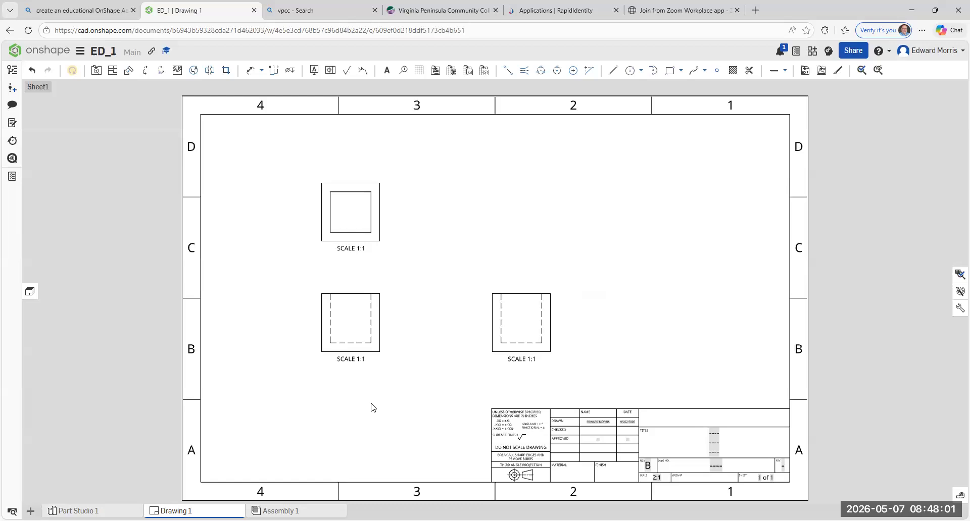
right_click(351, 361)
right_click(350, 250)
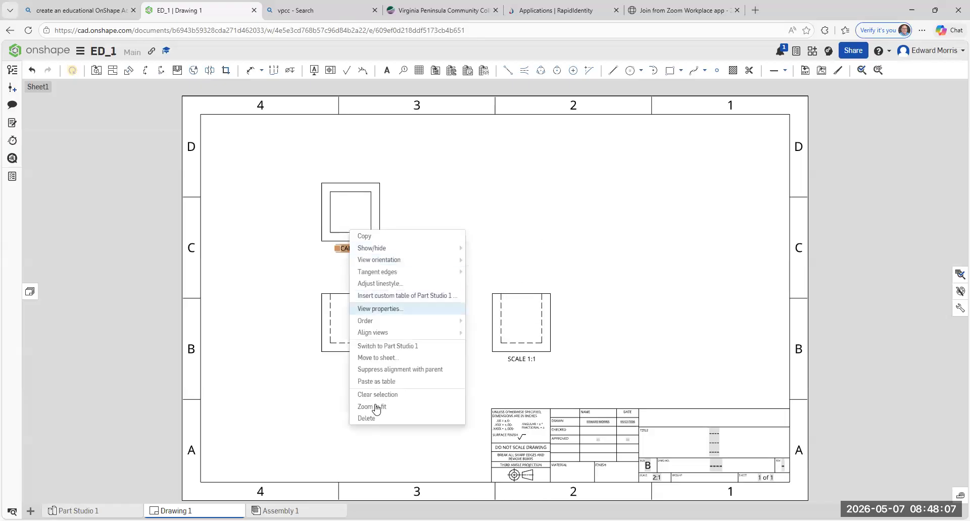
left_click(423, 393)
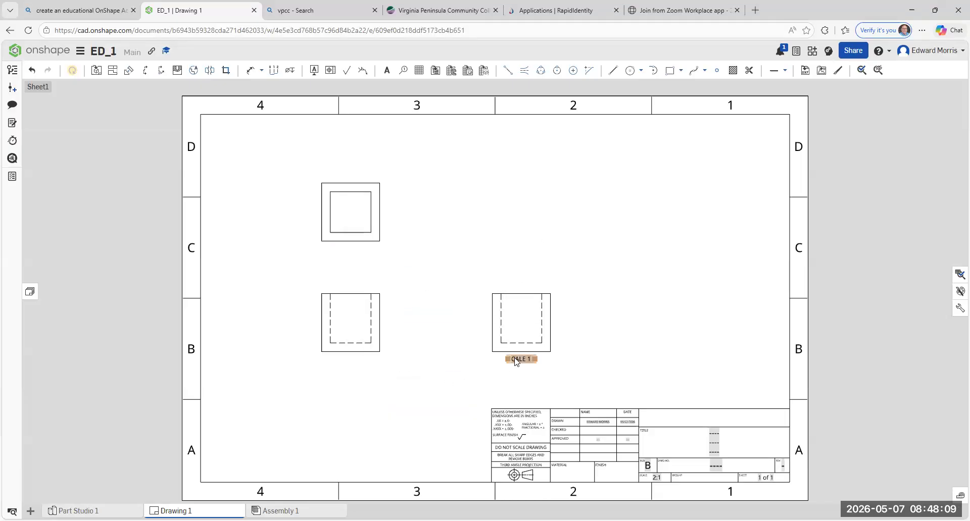
right_click(523, 348)
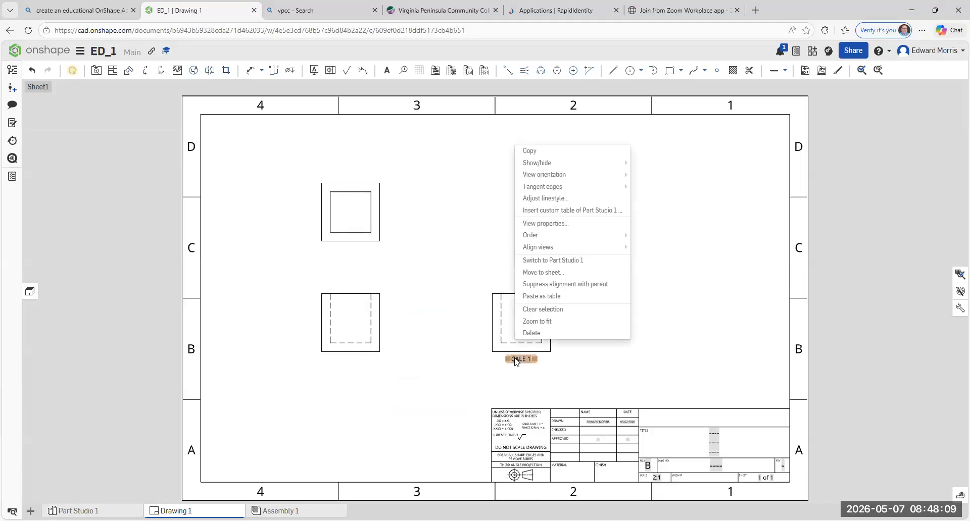
left_click(423, 399)
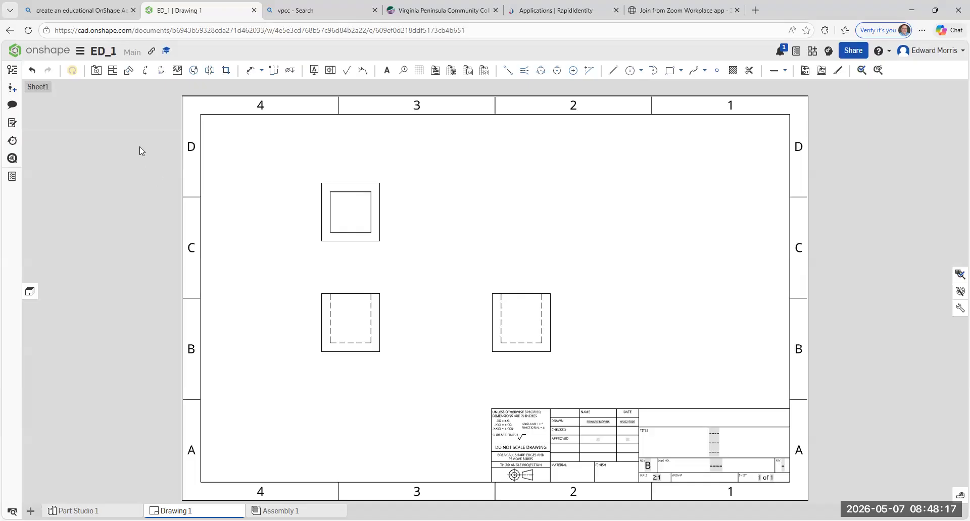
Project an isometric view from the front view and place it in the open area above the right side view.
left_click(112, 71)
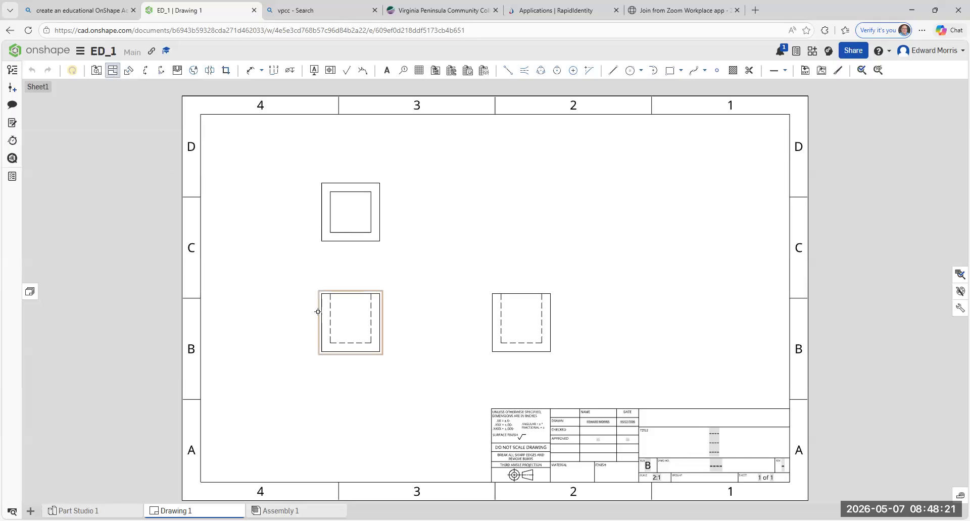
left_click(409, 270)
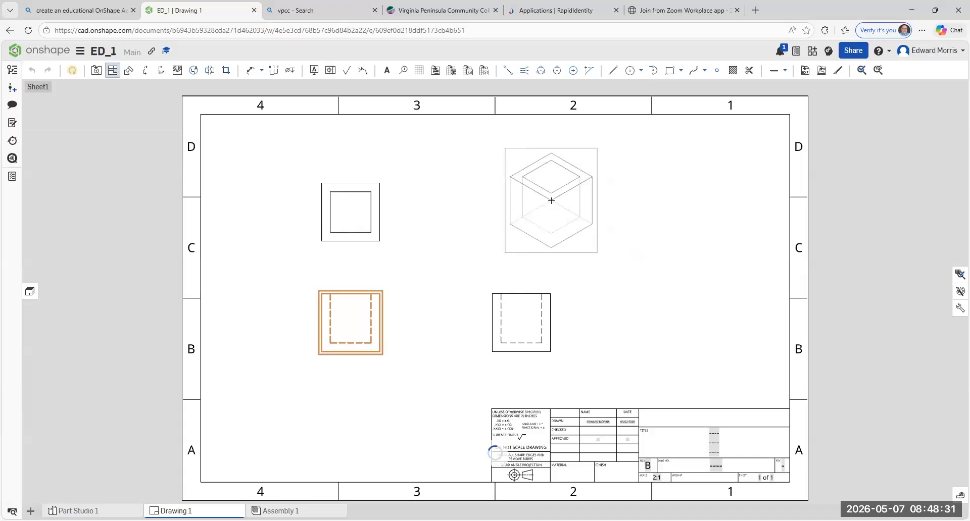
left_click(551, 201)
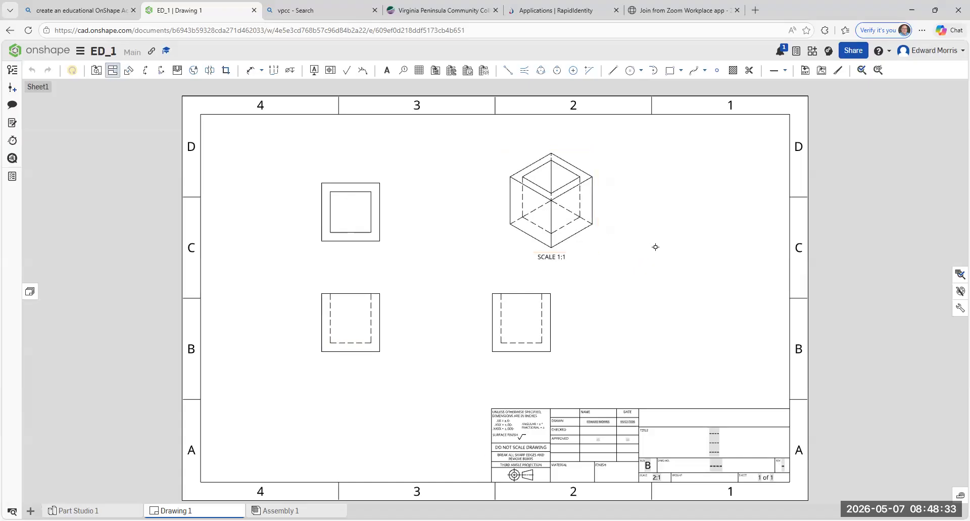
scroll(581, 223, "up", 3)
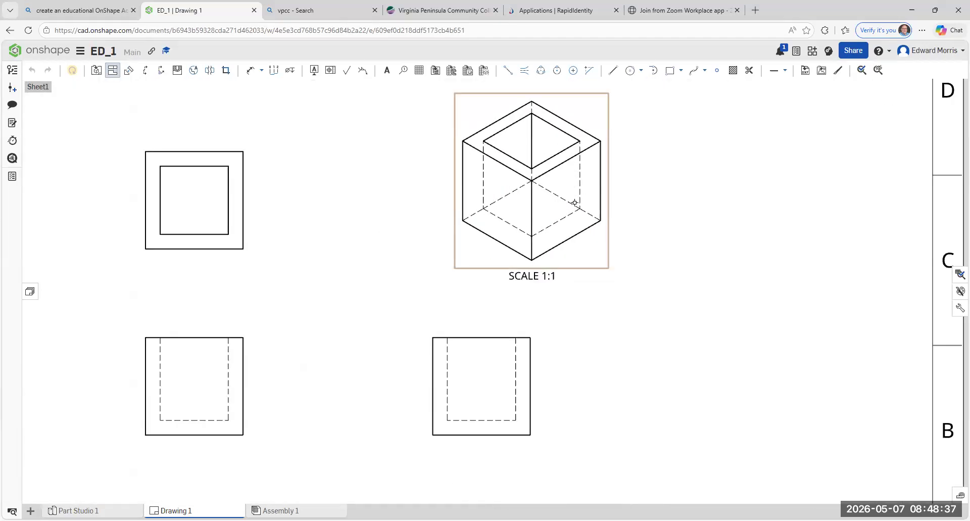
scroll(453, 233, "down", 1)
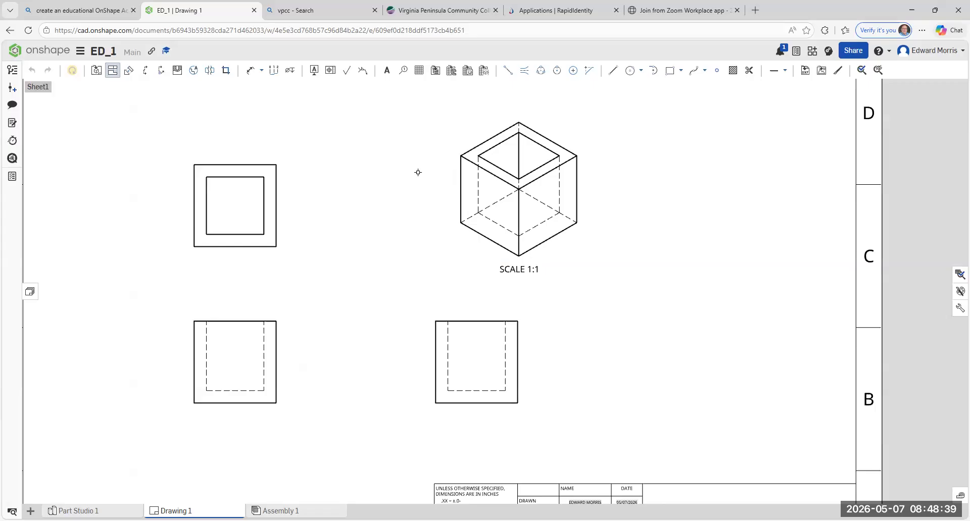
key("Escape")
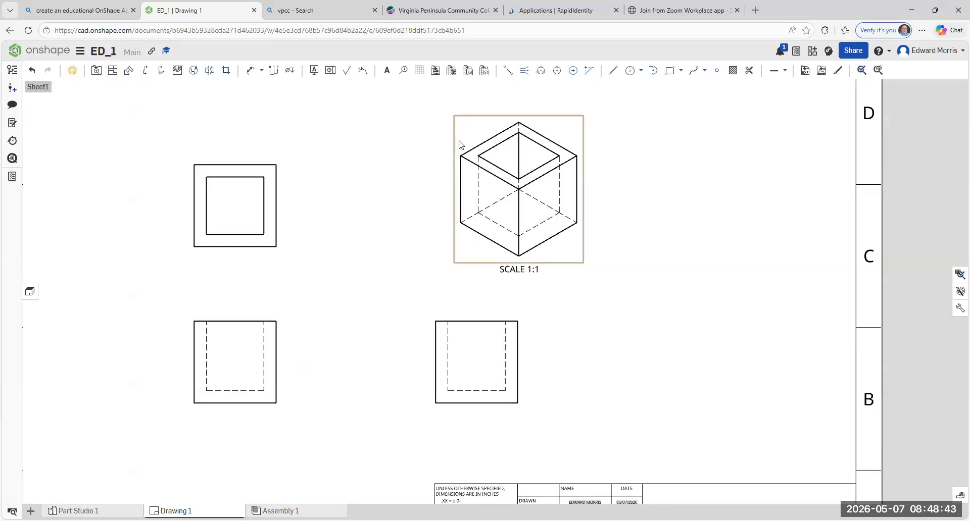
Hide the hidden lines in the isometric view and delete the SCALE 1:1 label beneath it.
right_click(460, 144)
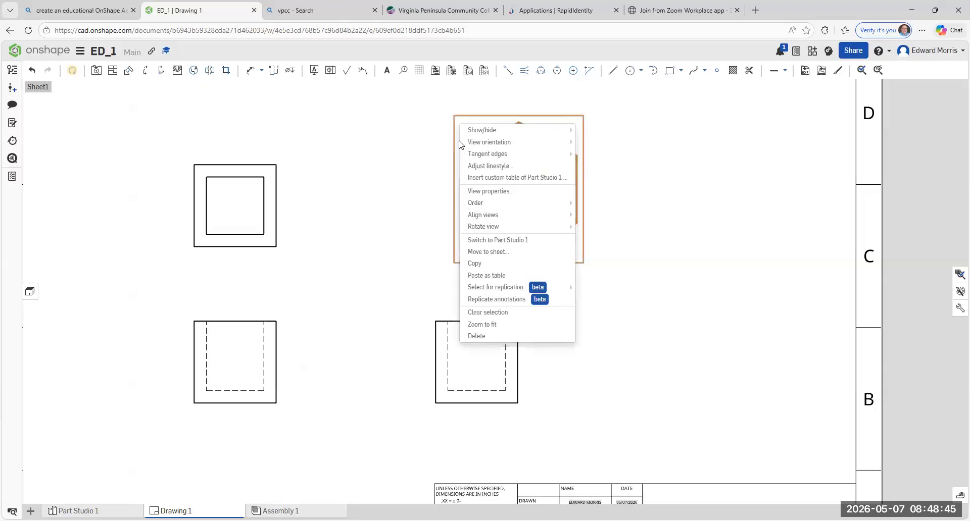
mouse_move(487, 132)
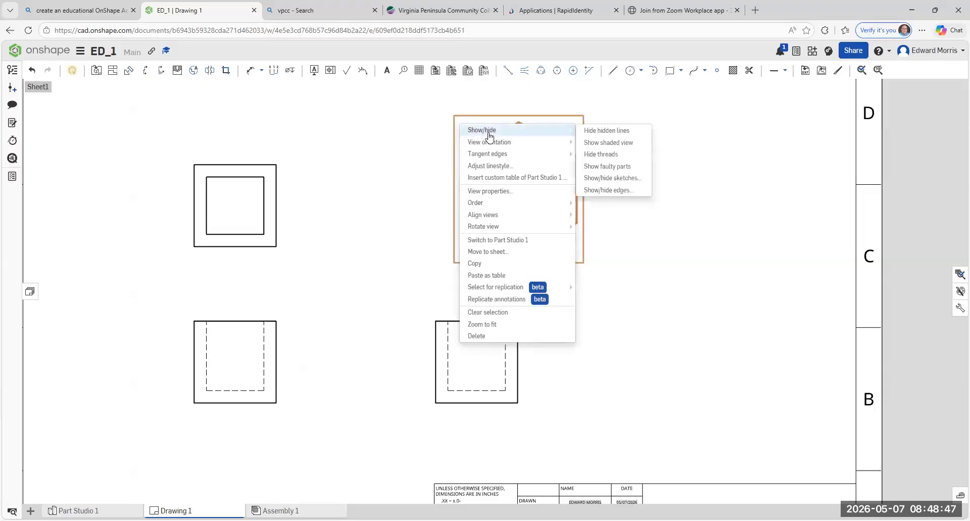
left_click(611, 131)
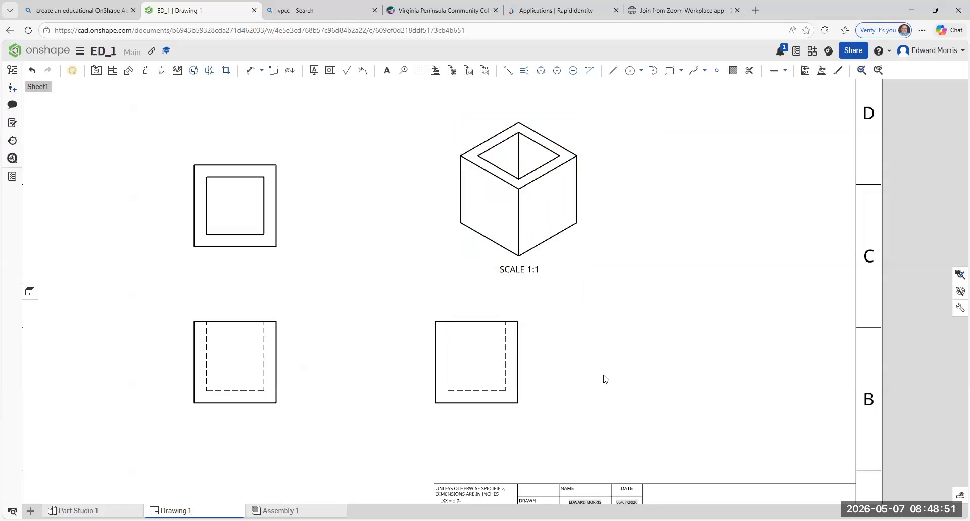
right_click(514, 273)
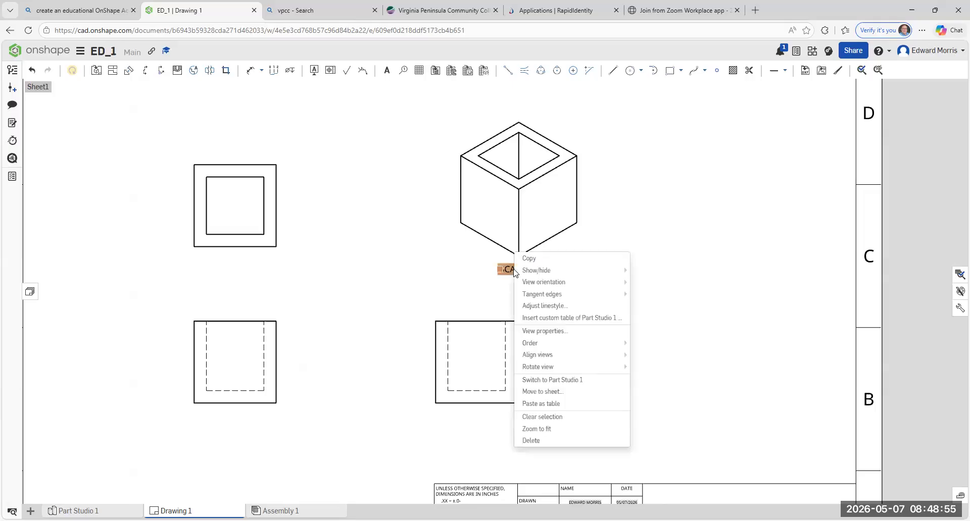
left_click(535, 441)
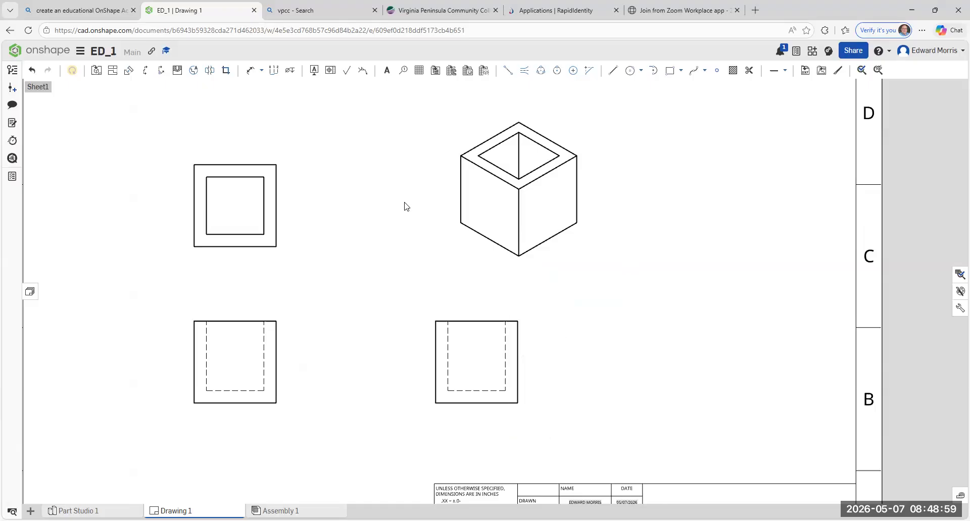
Display the isometric view as shaded and move it slightly down and toward the top view.
right_click(463, 137)
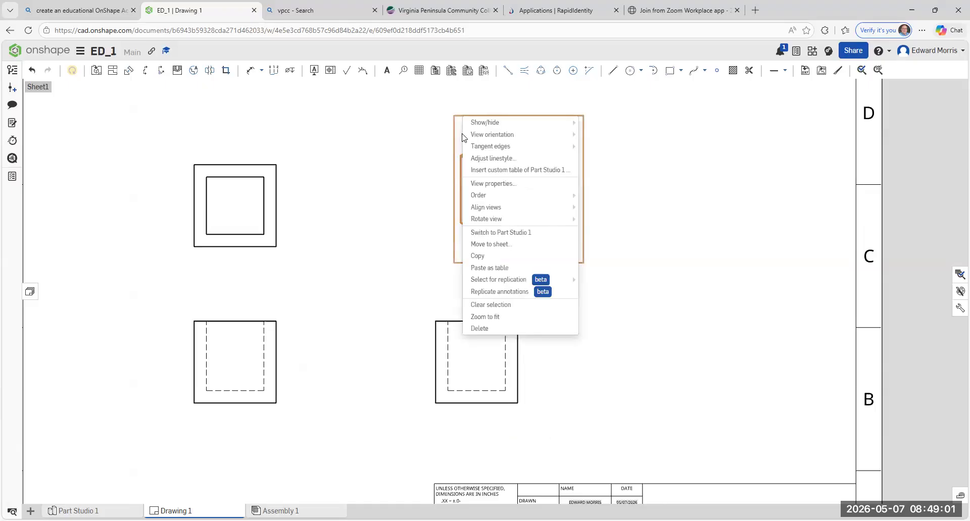
mouse_move(486, 126)
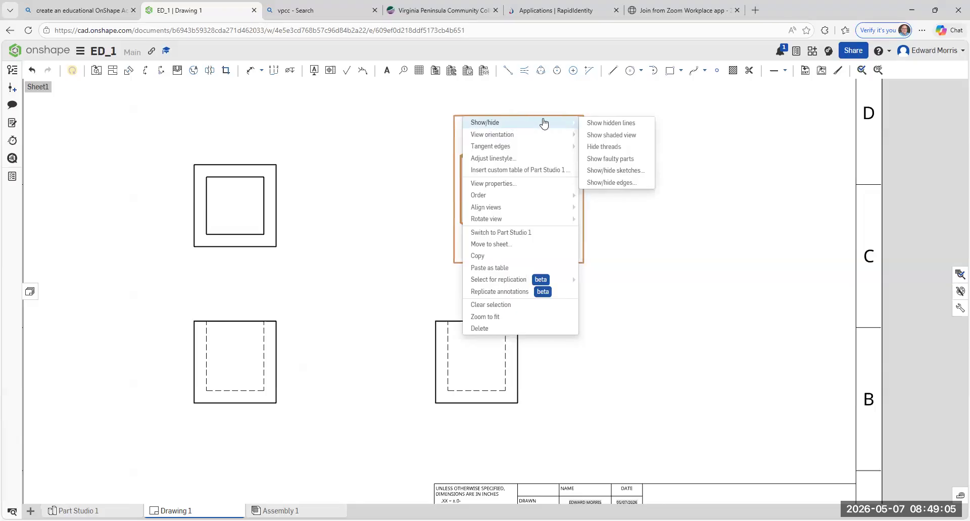
left_click(620, 140)
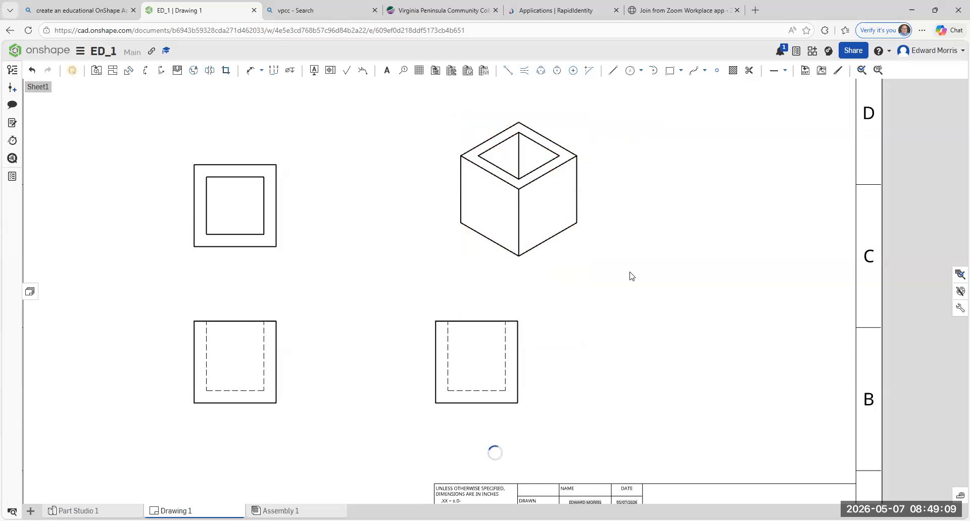
left_click_drag(474, 260, 438, 273)
left_click(685, 330)
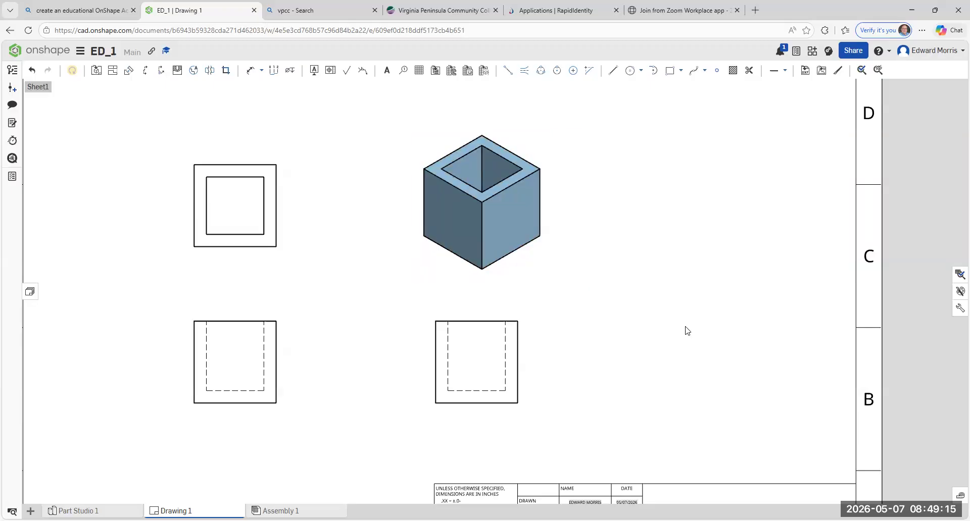
Move the right side view away from the front view, center the isometric view above it, and nudge the front view slightly.
scroll(685, 331, "down", 3)
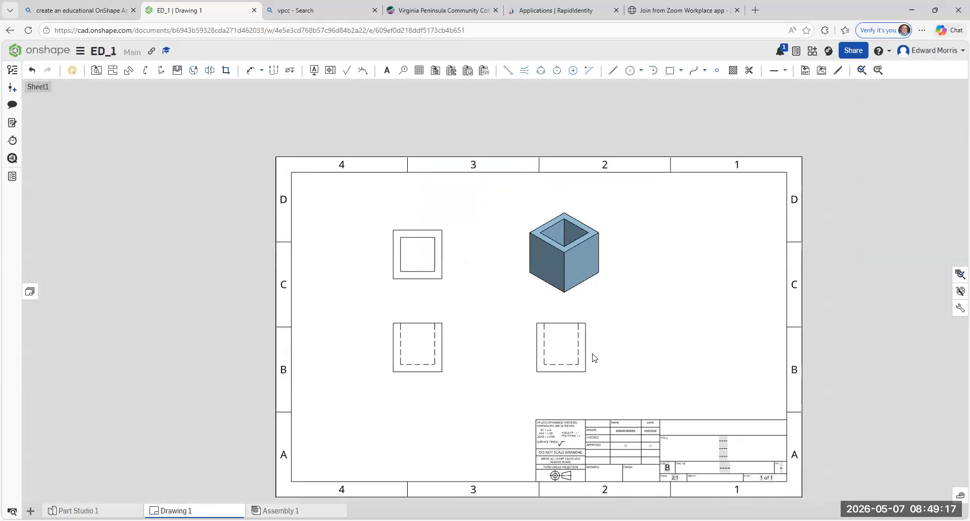
left_click_drag(574, 324, 609, 325)
left_click_drag(606, 294, 625, 288)
left_click_drag(451, 360, 456, 363)
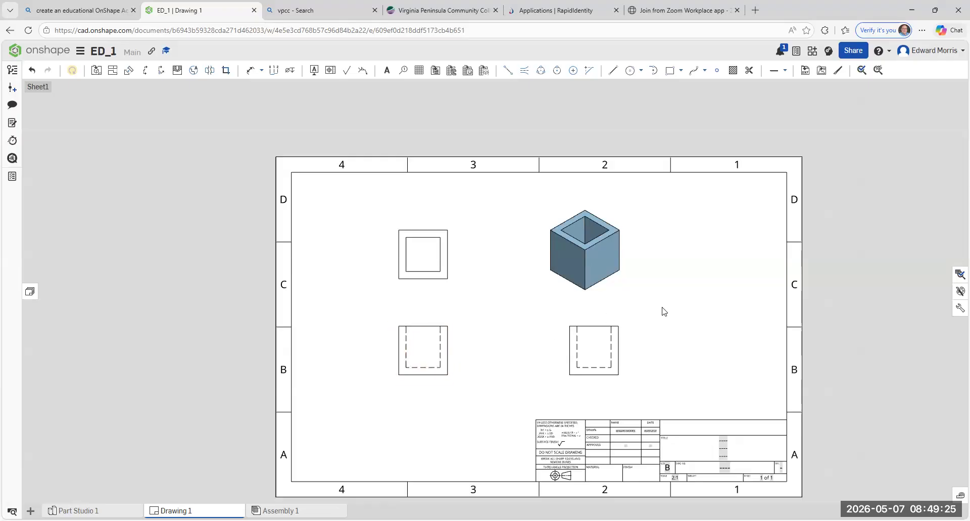
left_click_drag(619, 294, 628, 288)
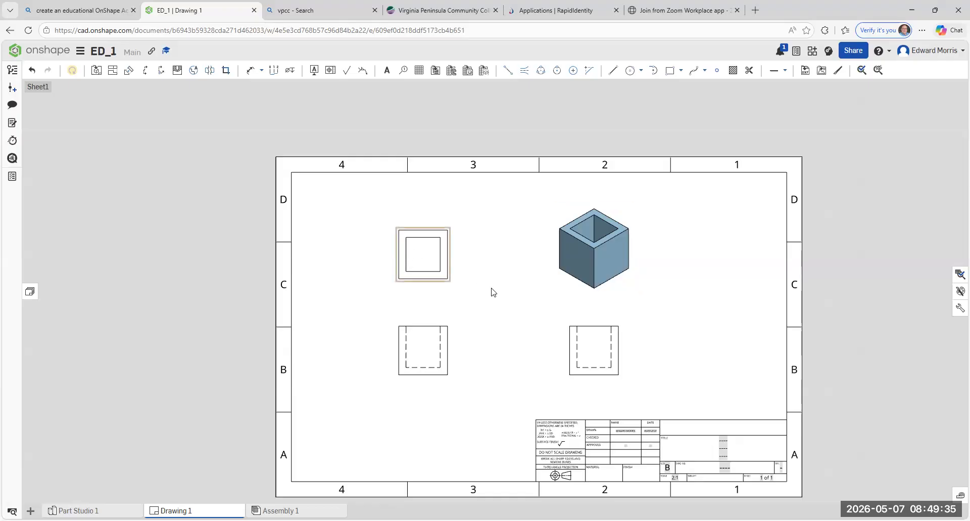
Dimension the overall width below the top view and its overall height beside the view.
scroll(521, 331, "up", 1)
scroll(521, 331, "up", 2)
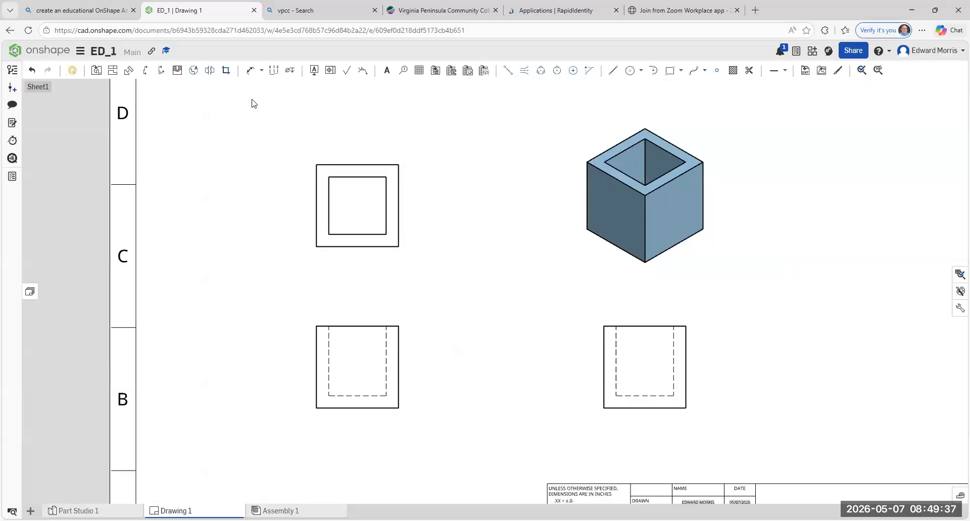
left_click(251, 74)
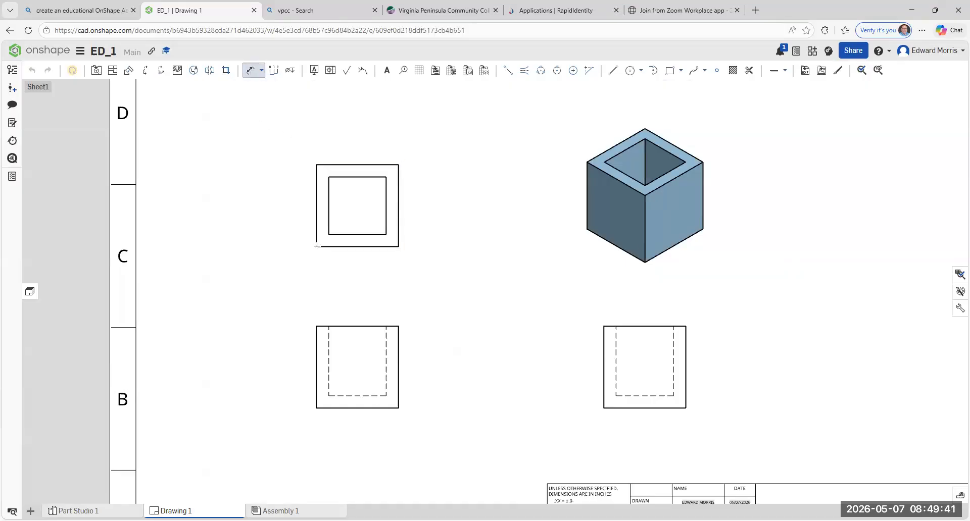
left_click(398, 247)
left_click(424, 272)
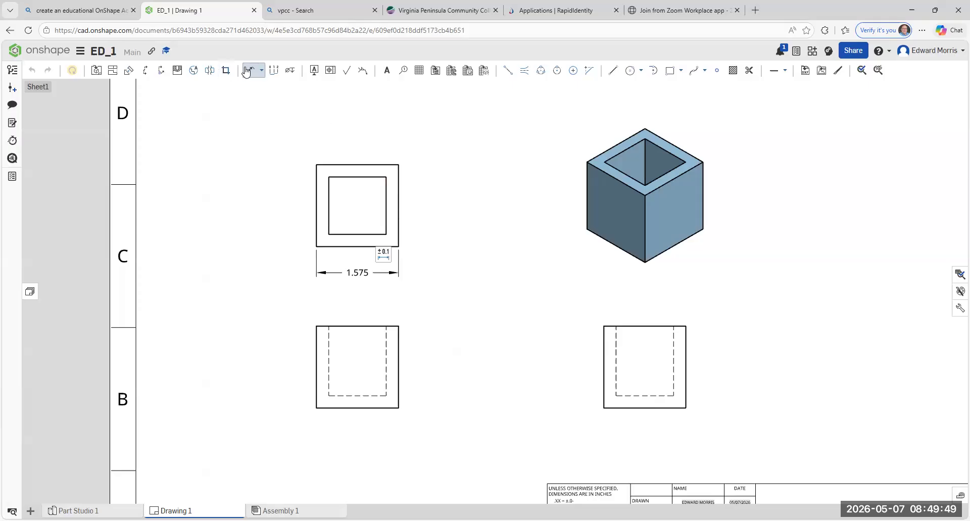
key("Escape")
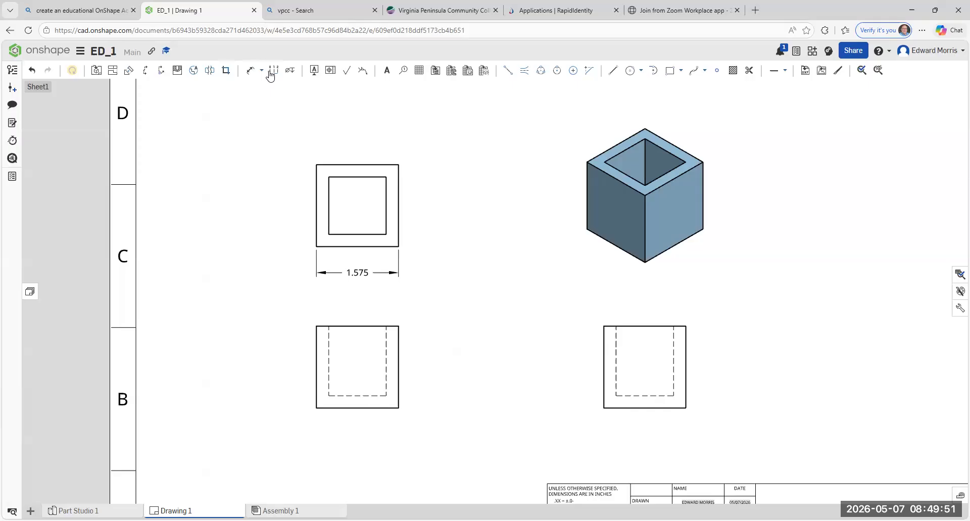
key("d")
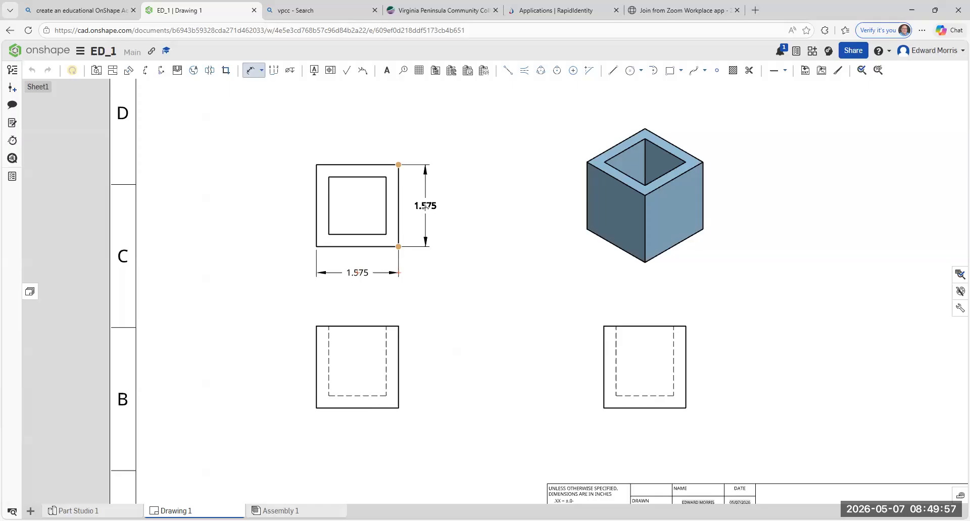
left_click(426, 206)
key("Escape")
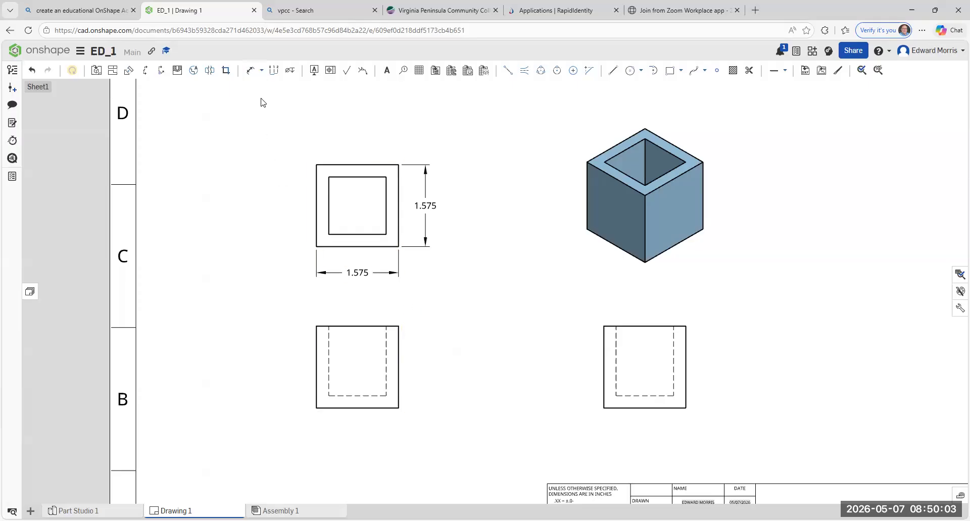
Dimension the overall height of the front view, aligned with the vertical dimension of the top view.
left_click(255, 71)
left_click(398, 408)
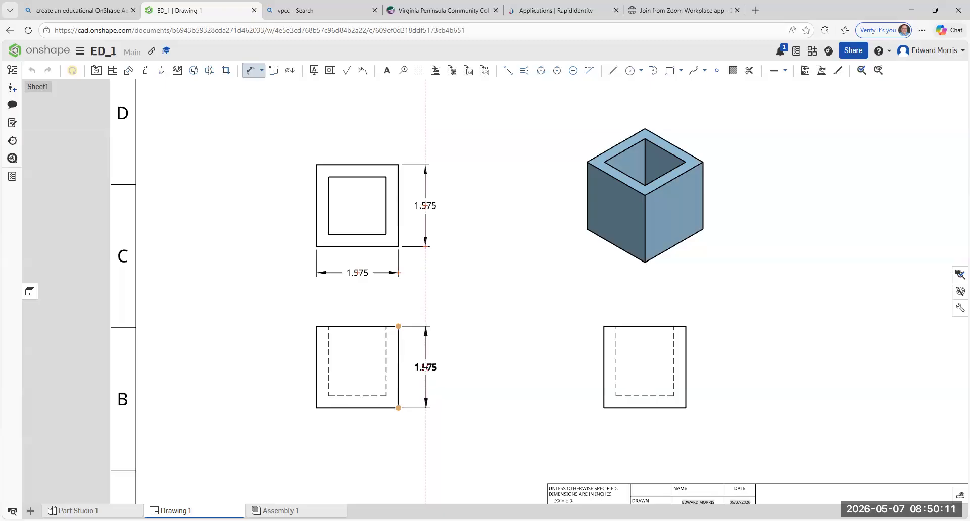
left_click(426, 367)
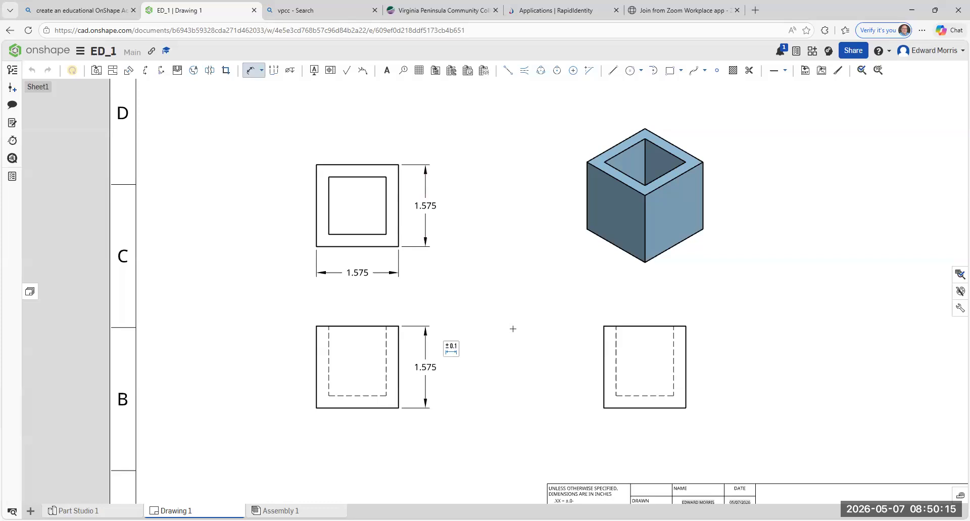
key("Escape")
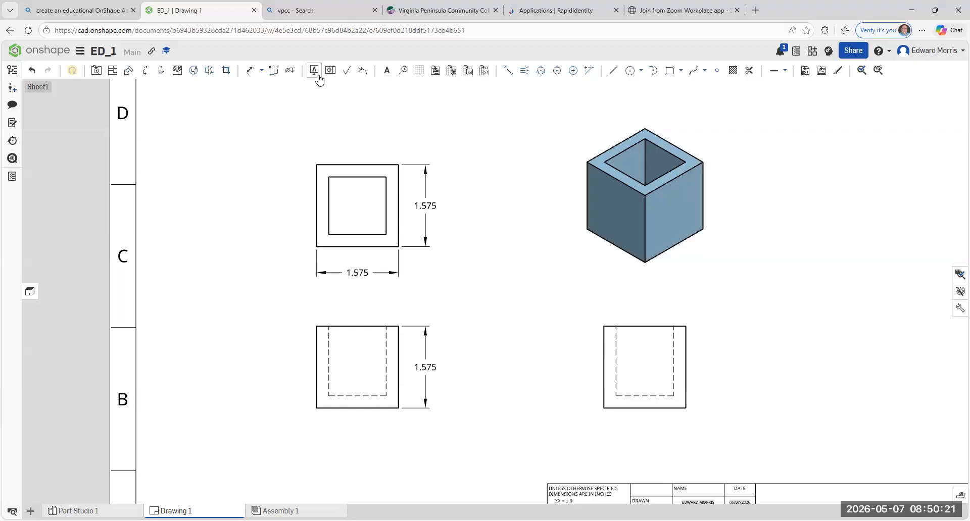
Dimension the width and height of the inner square opening in the top view, opposite the overall dimensions.
left_click(250, 70)
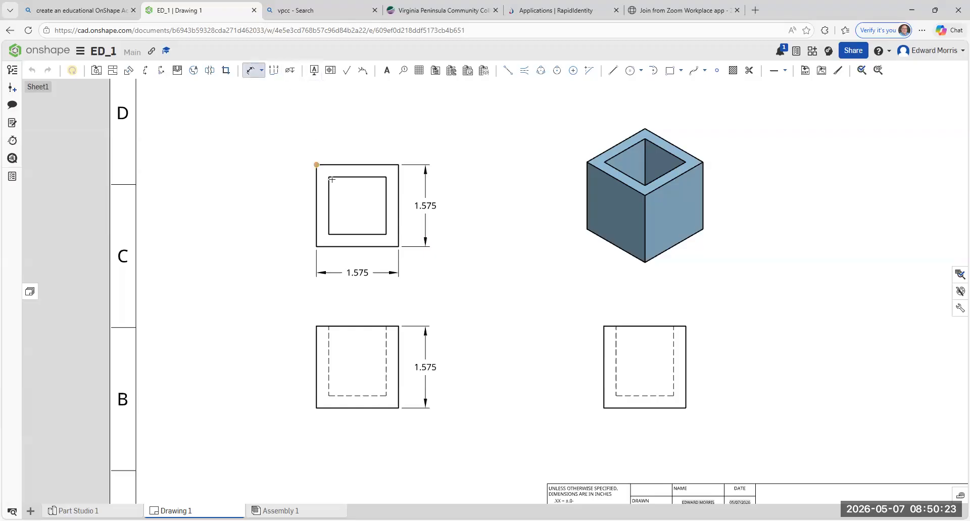
left_click(385, 177)
left_click(299, 165)
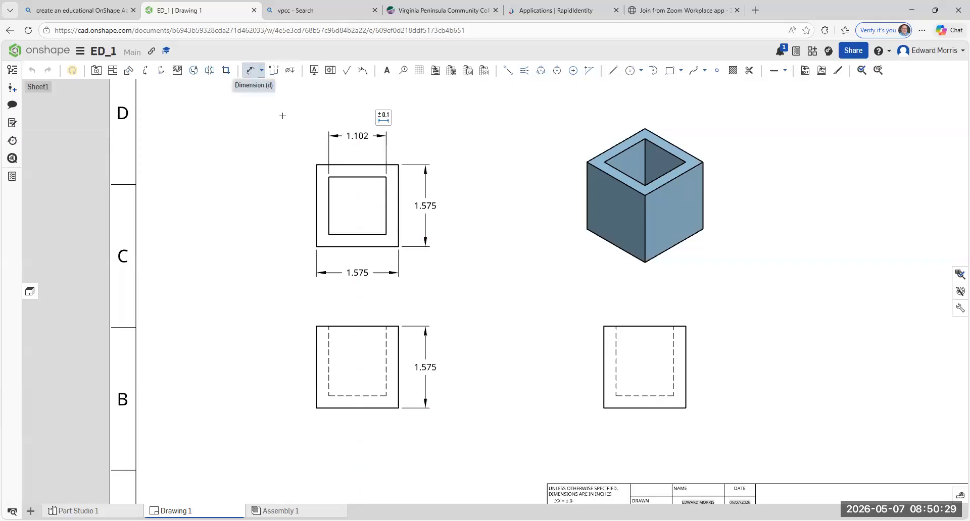
left_click(252, 72)
left_click(328, 194)
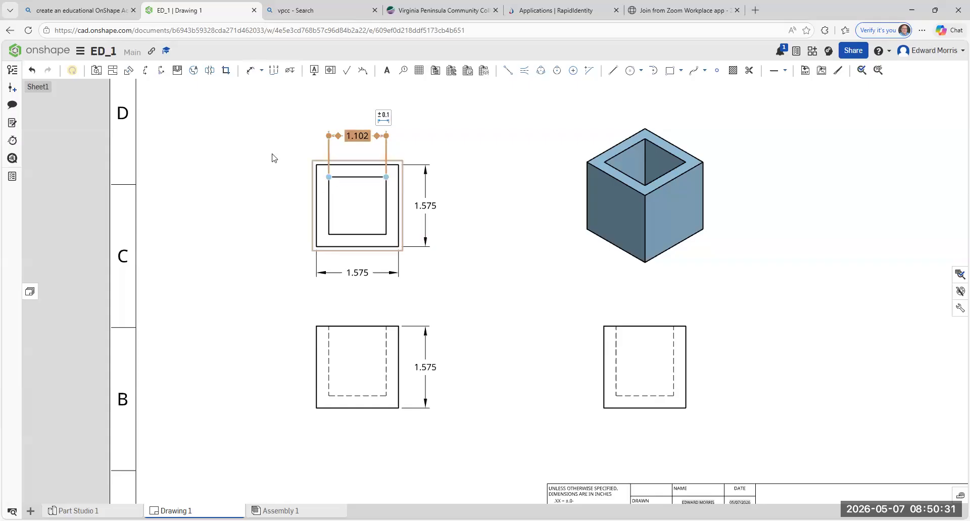
left_click(252, 71)
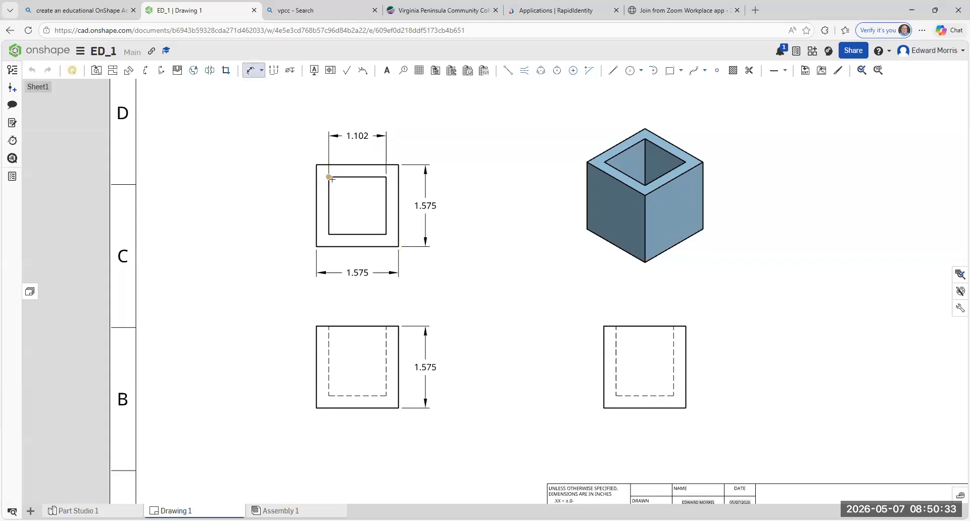
left_click(291, 206)
key("Escape")
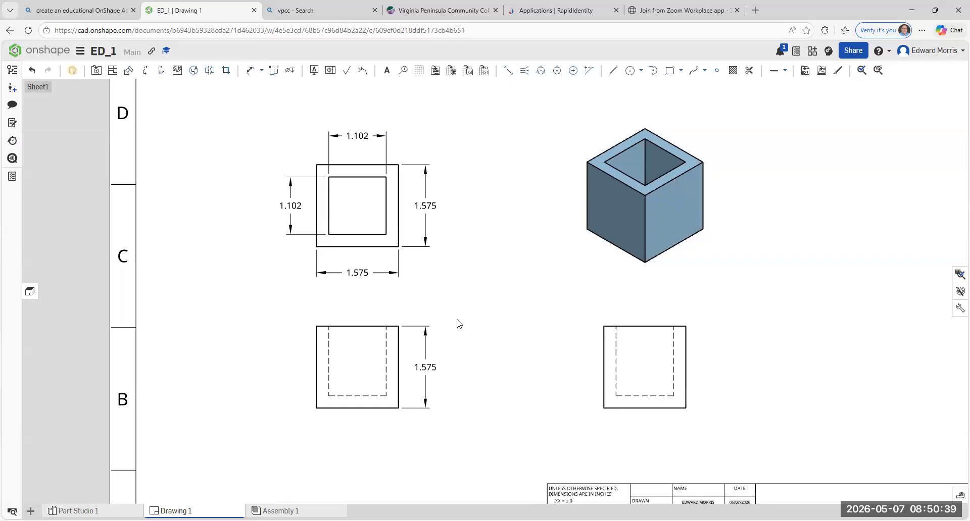
Move the front view's overall height dimension outward and dimension the hidden cavity depth between it and the view.
left_click(433, 369)
left_click_drag(433, 369, 453, 370)
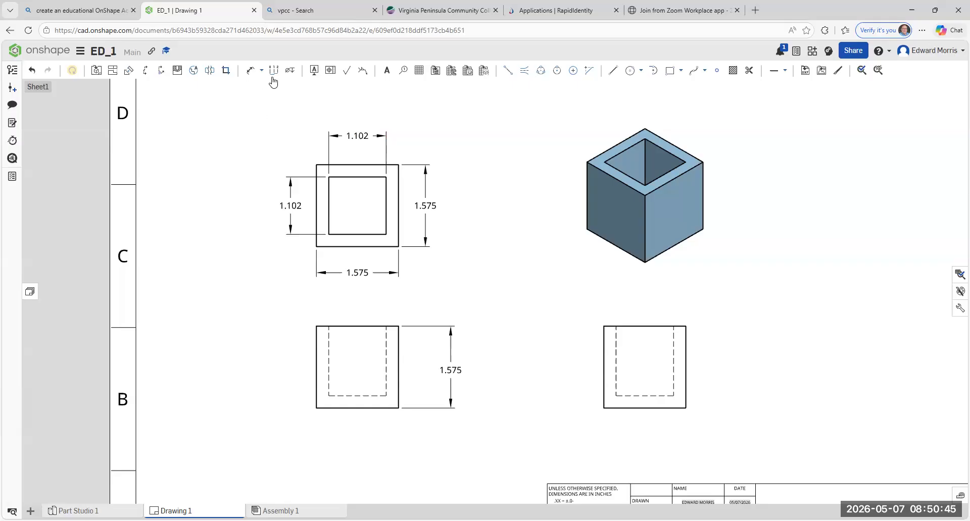
left_click(250, 70)
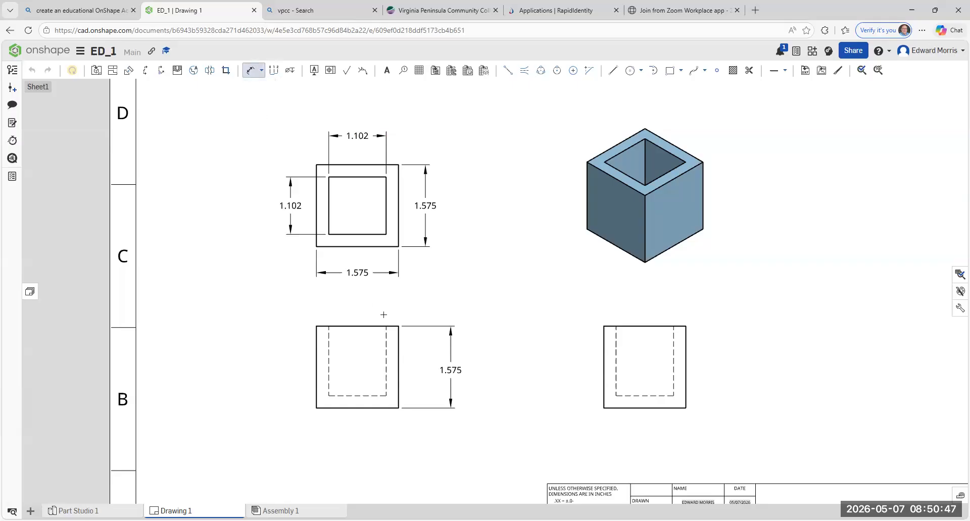
left_click(386, 396)
left_click(421, 361)
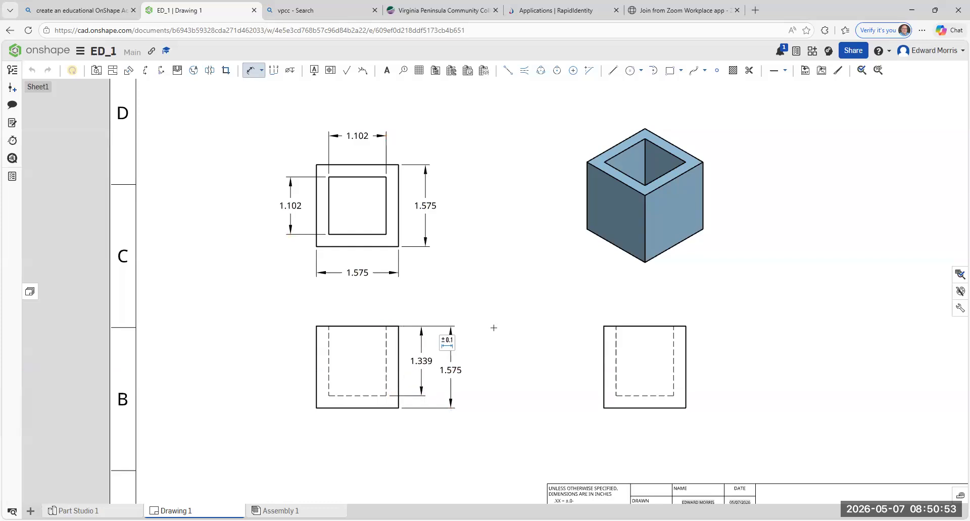
key("Escape")
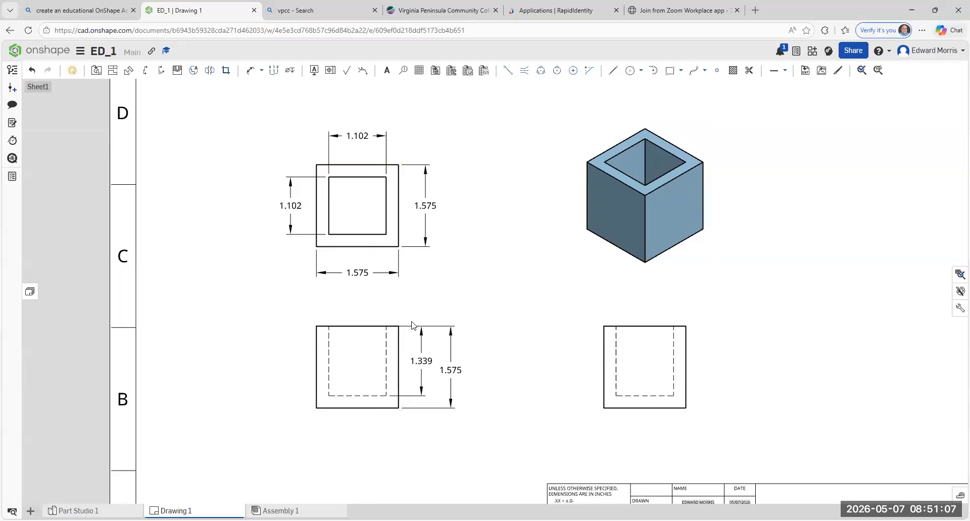
left_click(387, 74)
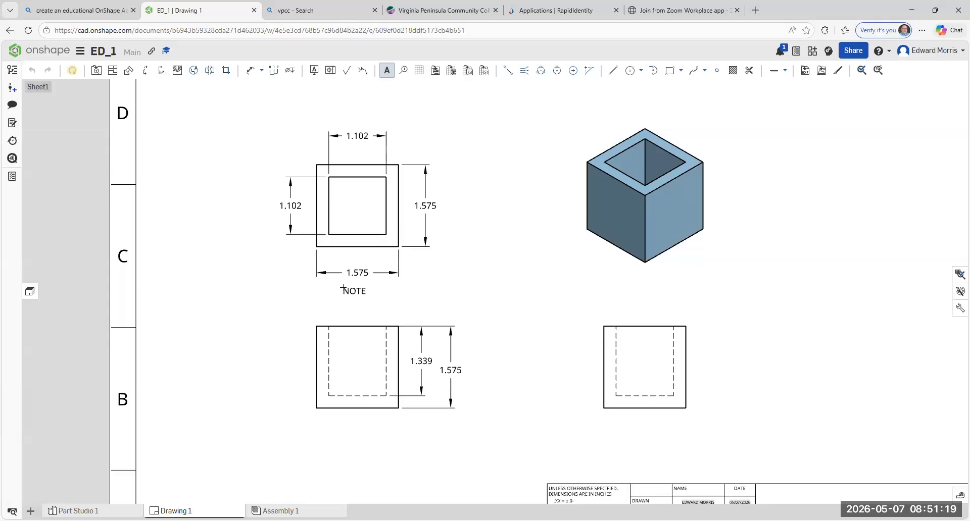
left_click(344, 288)
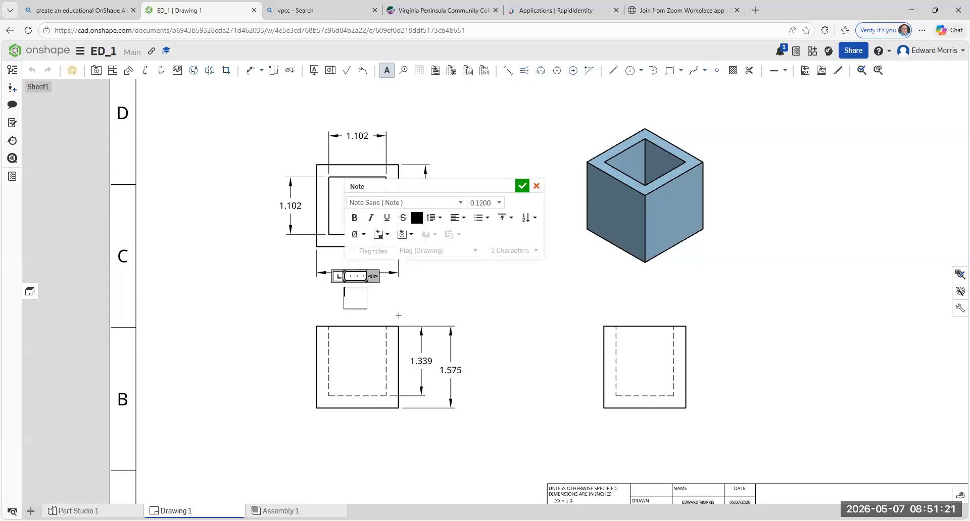
type("TOP V")
type("VIEW")
key("BackSpace")
key("BackSpace")
key("BackSpace")
key("BackSpace")
type("IEW")
left_click(346, 292)
left_click_drag(346, 292, 383, 289)
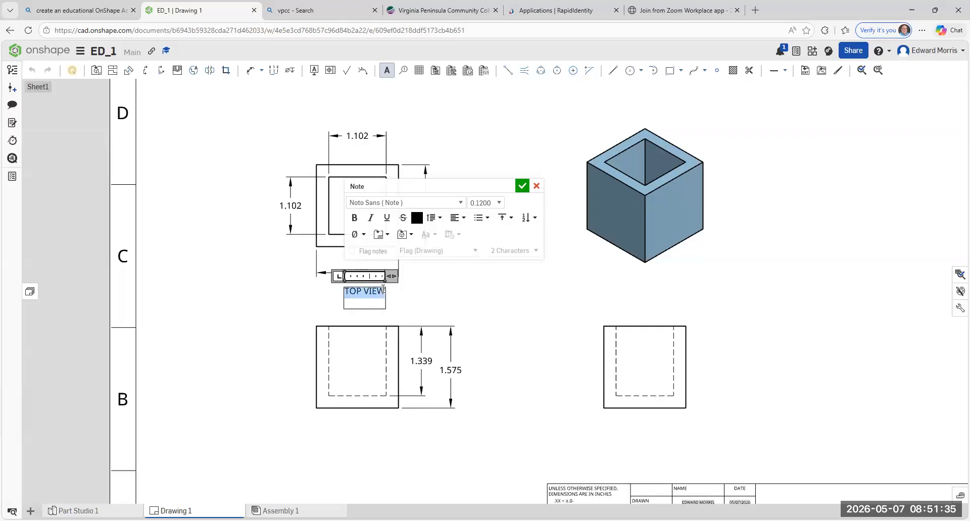
left_click(354, 218)
left_click(388, 218)
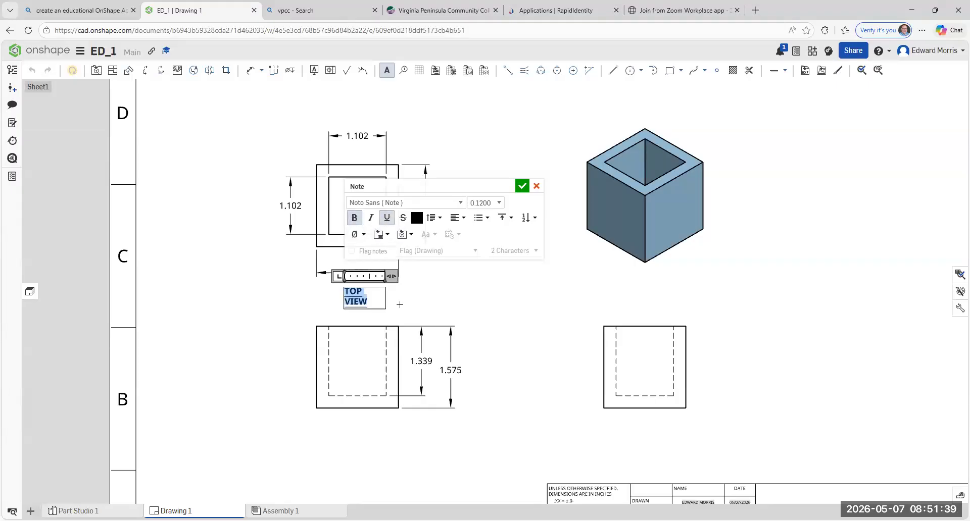
left_click(422, 297)
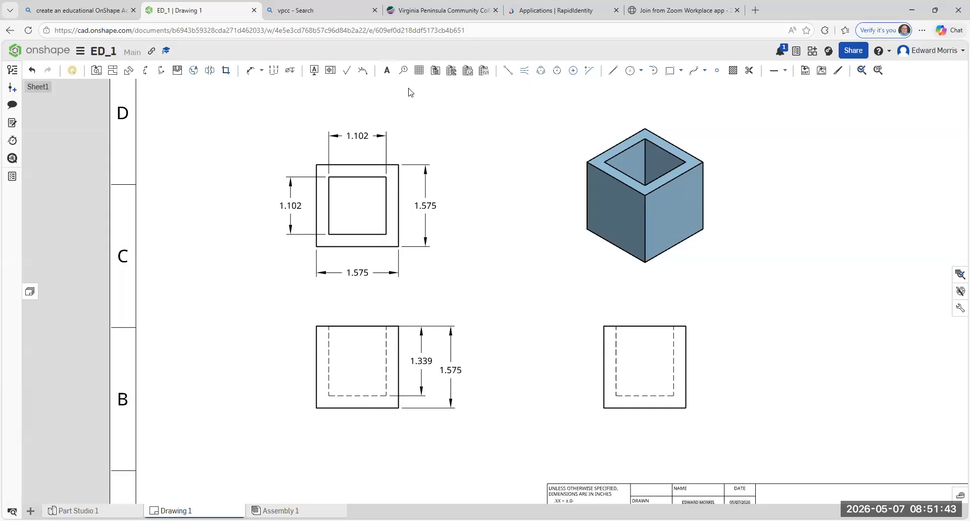
Add a bold, underlined note reading TOP VIEW below the top view's width dimension.
left_click(387, 71)
left_click(348, 289)
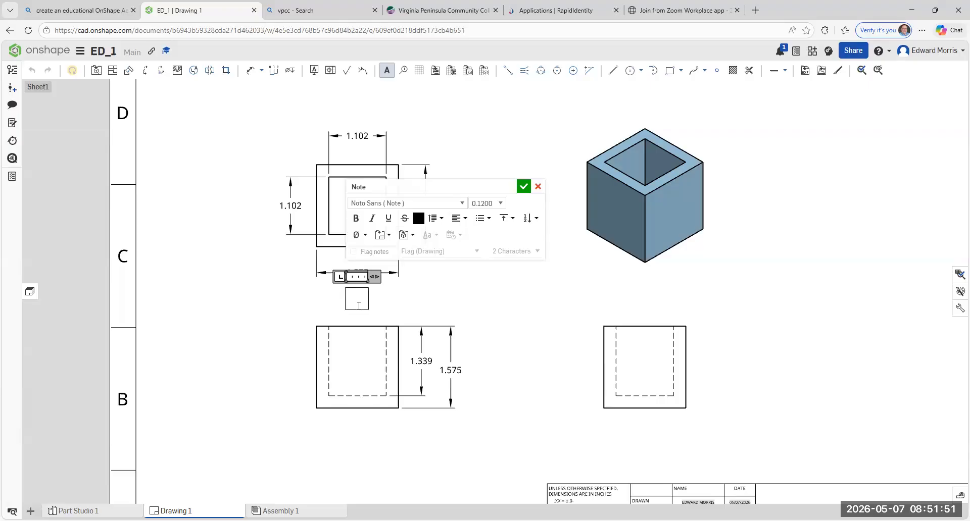
type("TOP VIEW")
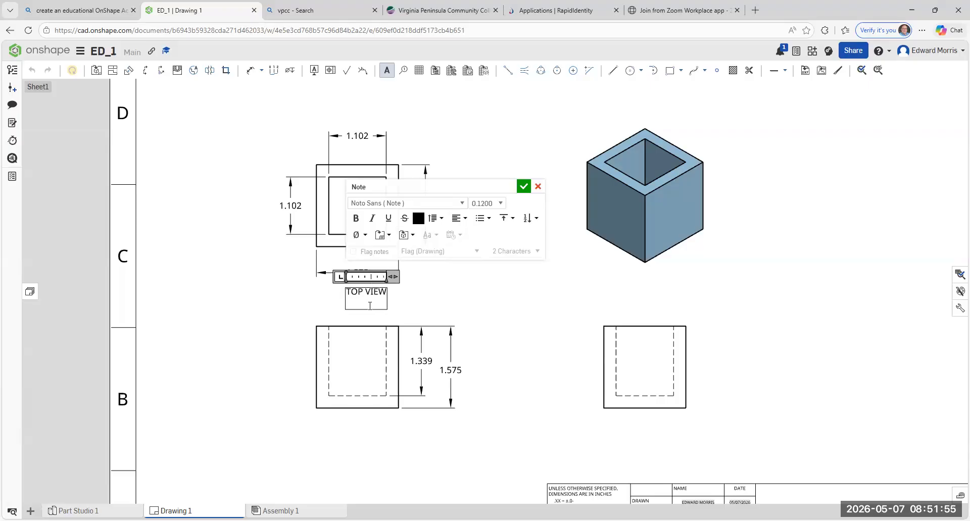
left_click_drag(385, 294, 339, 293)
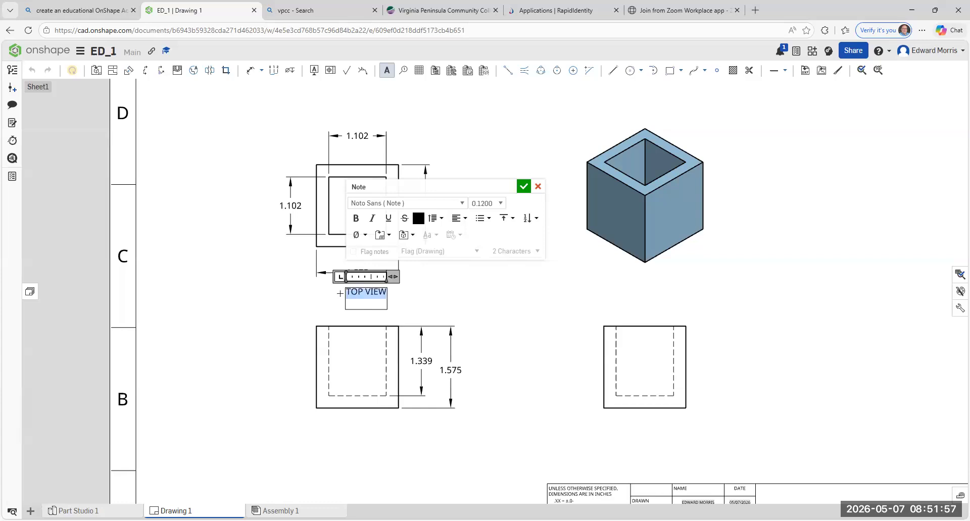
left_click(356, 218)
left_click(389, 220)
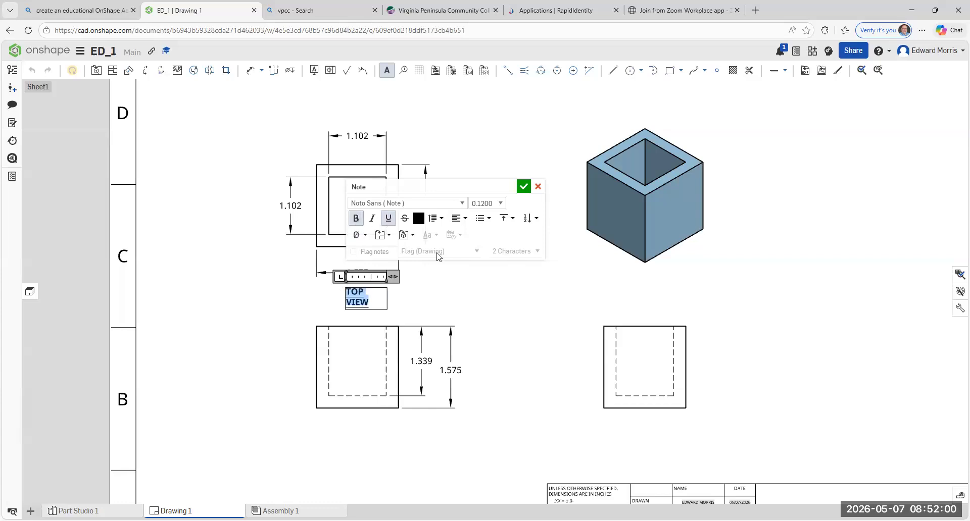
left_click(523, 188)
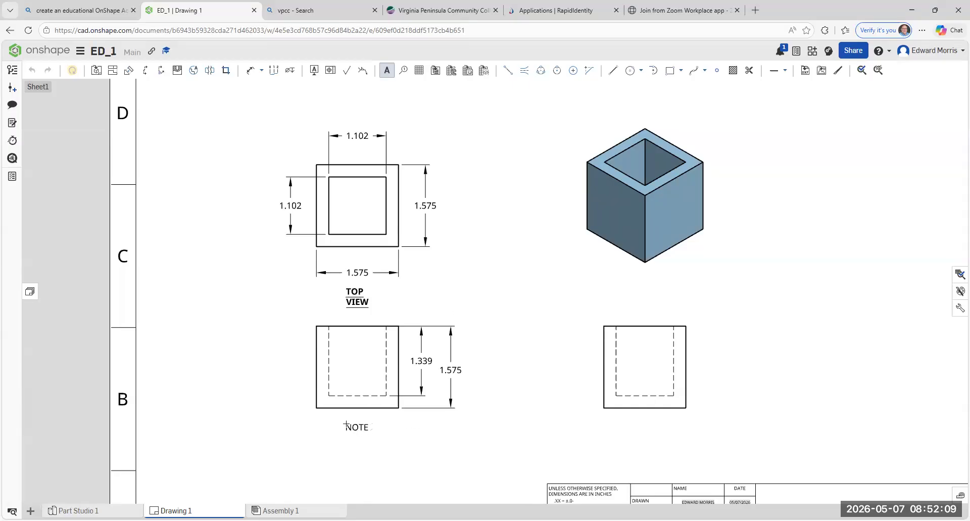
Add a note reading FRONT VIEW below the front view and make its text box slightly wider than the text.
left_click(346, 424)
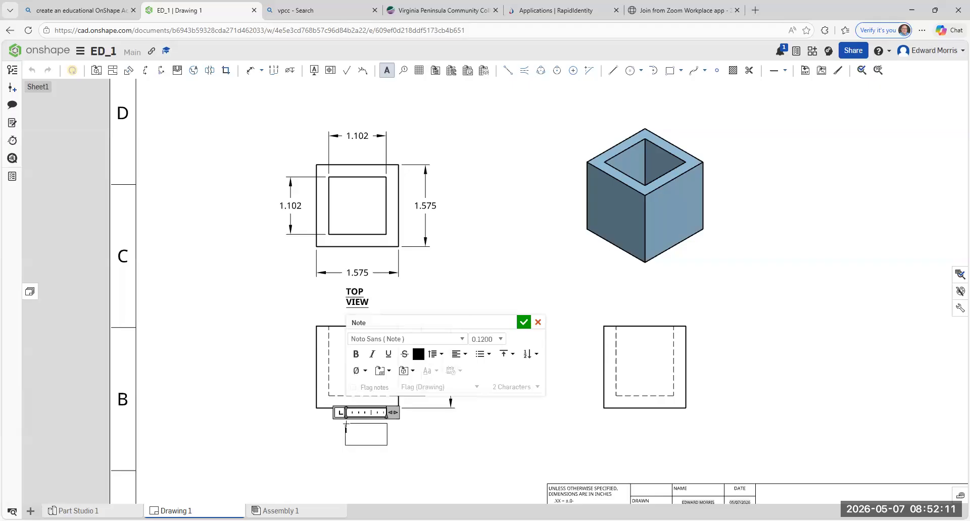
type("FRONT VIEW")
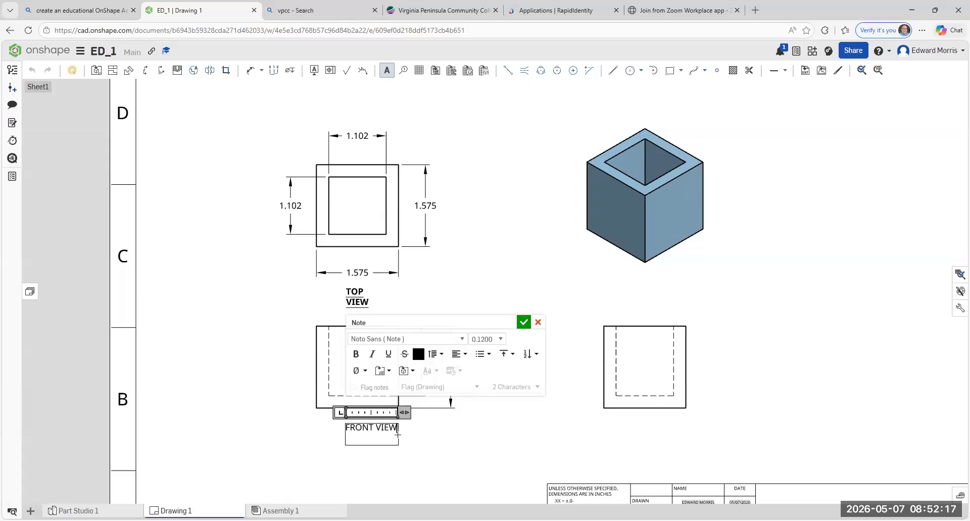
left_click_drag(406, 414, 421, 414)
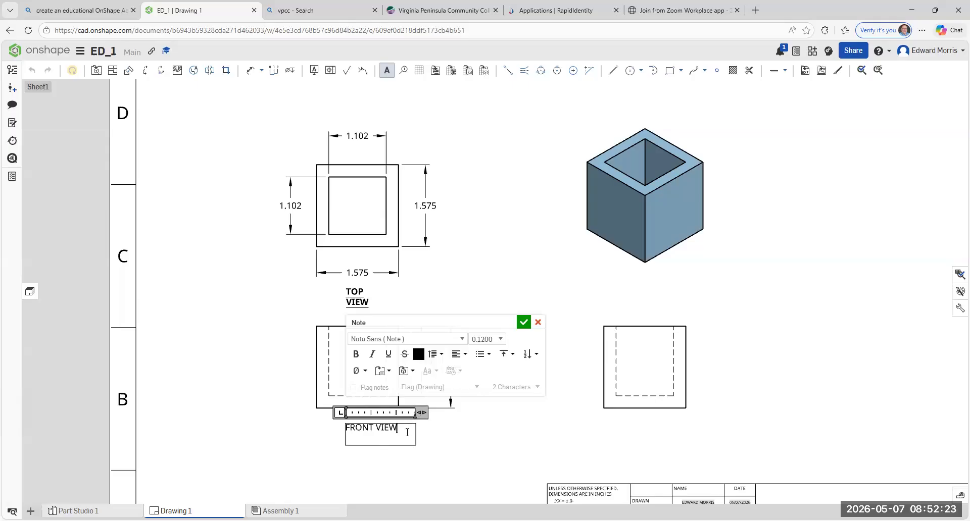
mouse_move(418, 413)
left_mouse_down()
mouse_move(436, 413)
mouse_move(401, 413)
left_mouse_up()
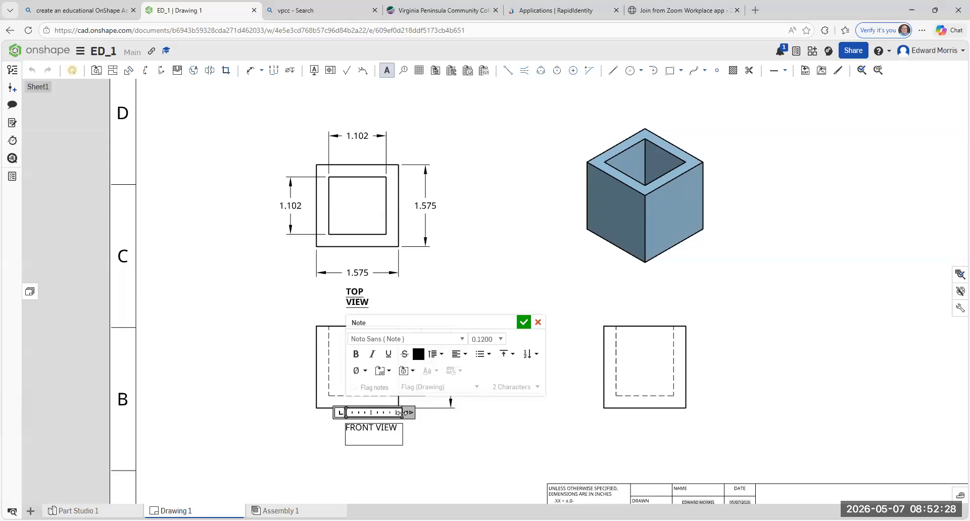
left_click(363, 302)
key("Escape")
Format the FRONT VIEW note's text as bold and underlined.
left_click(358, 432)
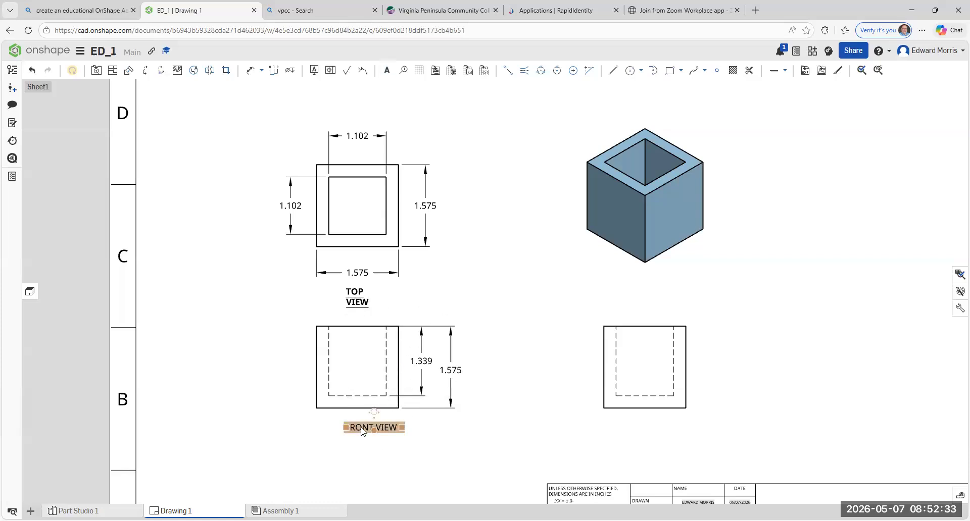
right_click(362, 431)
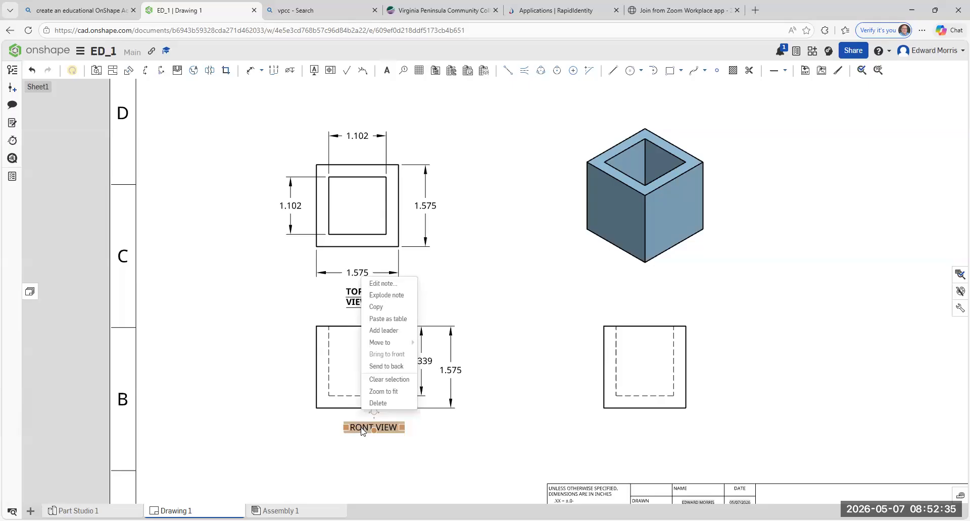
left_click(482, 297)
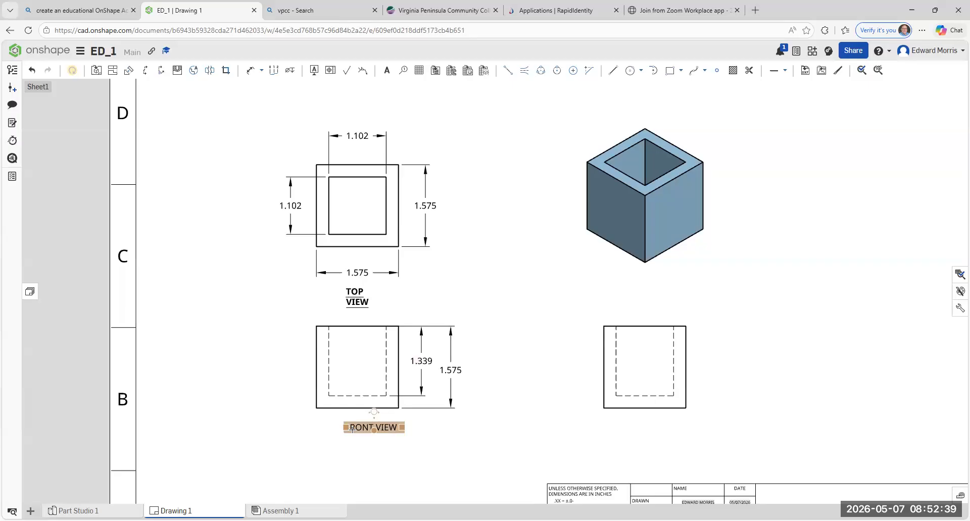
double_click(348, 429)
left_click_drag(346, 429, 400, 427)
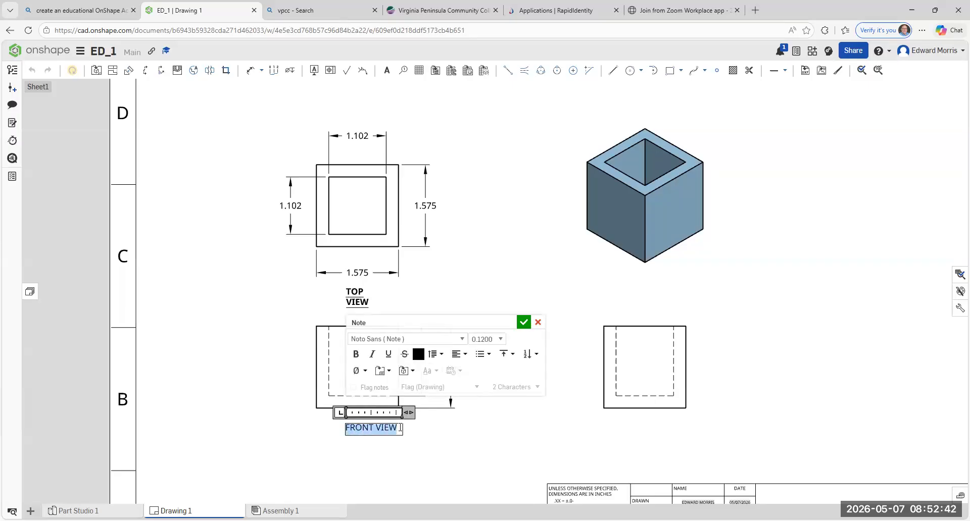
left_click(355, 354)
left_click(388, 355)
left_click(418, 447)
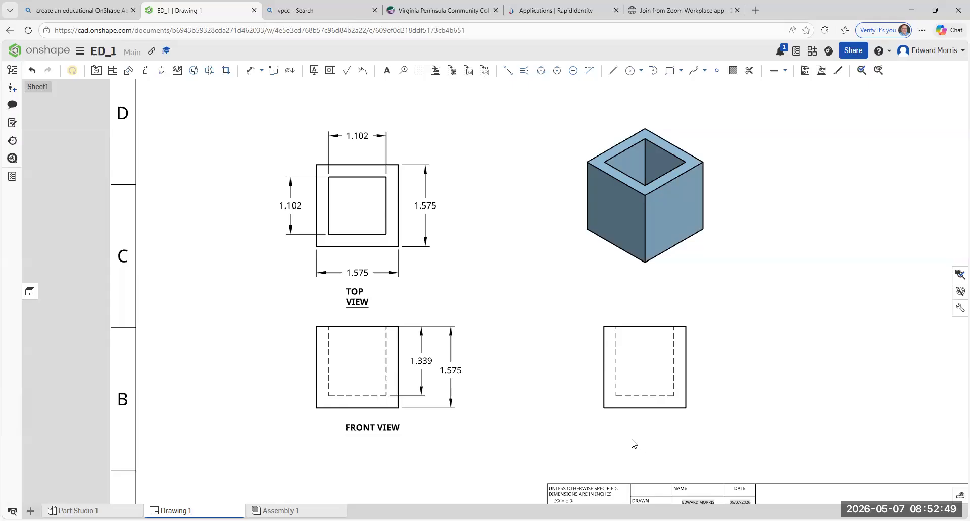
Add a bold, underlined note reading RS VIEW below the right side view.
left_click(387, 70)
left_click(631, 423)
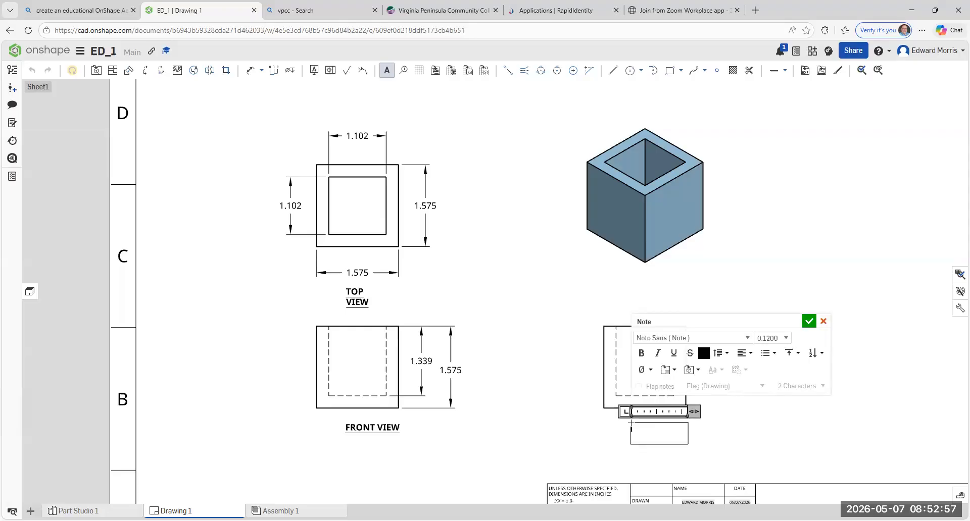
type("RS VIEW")
left_click_drag(668, 429, 626, 430)
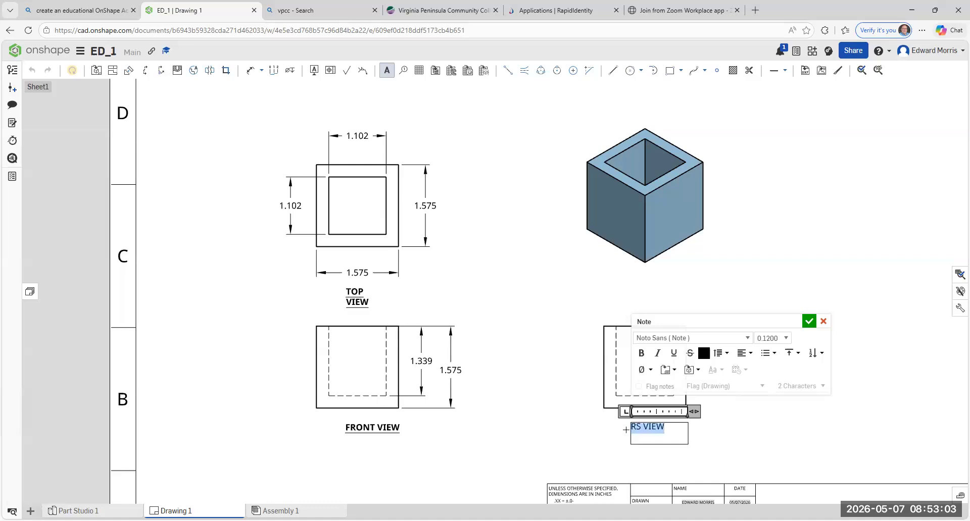
left_click(641, 353)
left_click(673, 354)
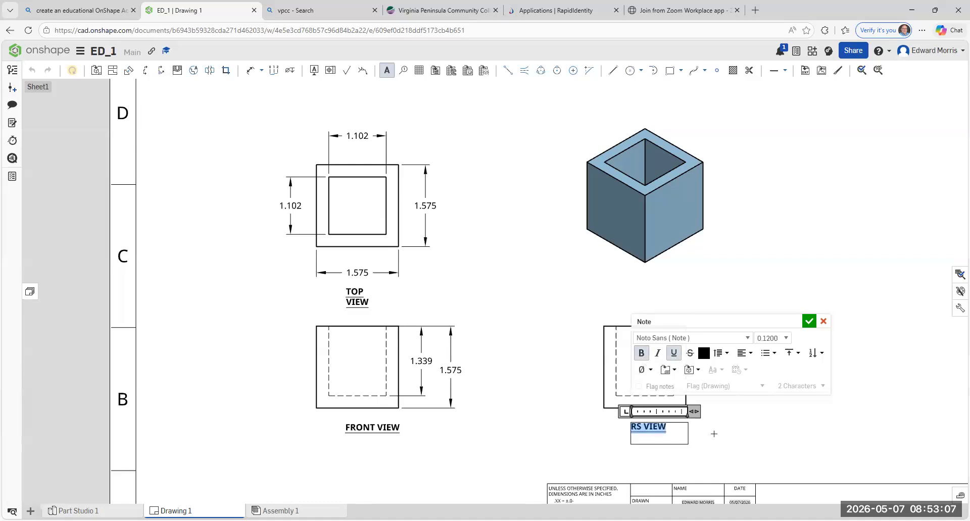
left_click(714, 434)
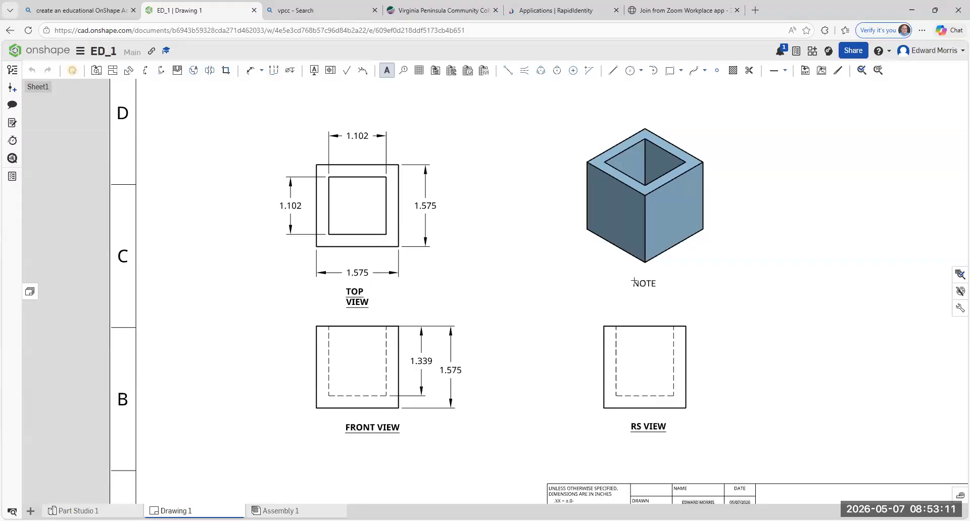
Add a bold, underlined note reading ISO VIEW below the isometric view and leave the Note command.
left_click(633, 280)
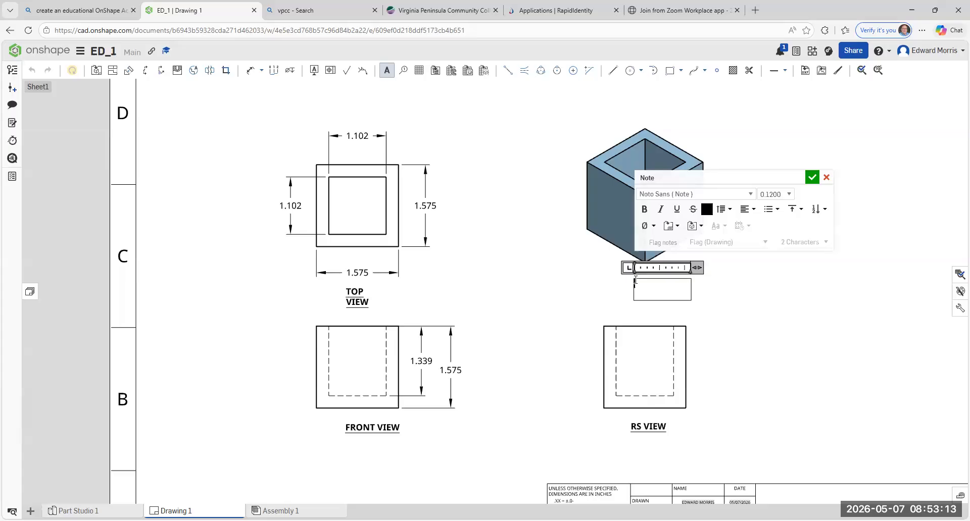
type("ISO VIEW")
key("shift+Left")
key("ctrl+a")
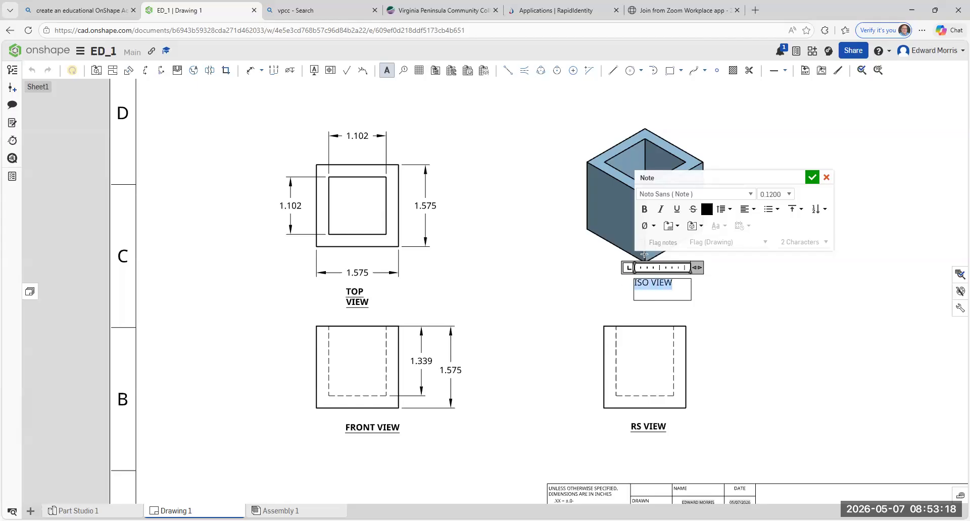
left_click(644, 209)
left_click(677, 209)
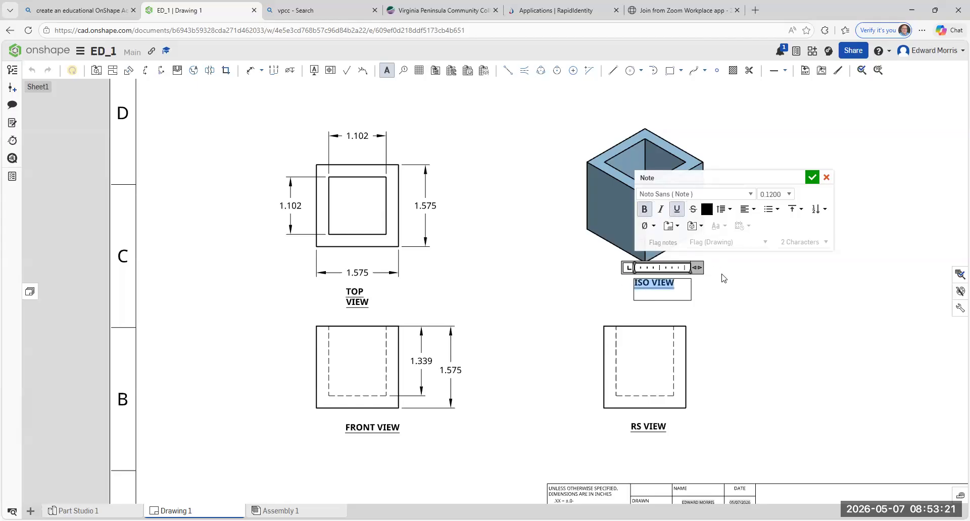
left_click(723, 278)
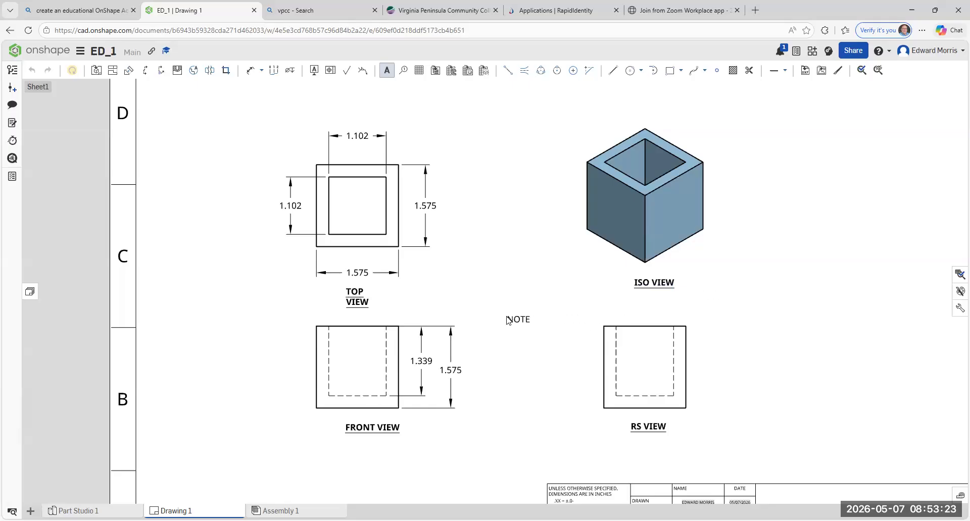
key("Escape")
Enter the checker's surname in the name cell of the title block's CHECKED row.
scroll(510, 321, "down", 1)
scroll(533, 380, "down", 1)
middle_click_drag(530, 379, 443, 237)
middle_click_drag(401, 277, 374, 304)
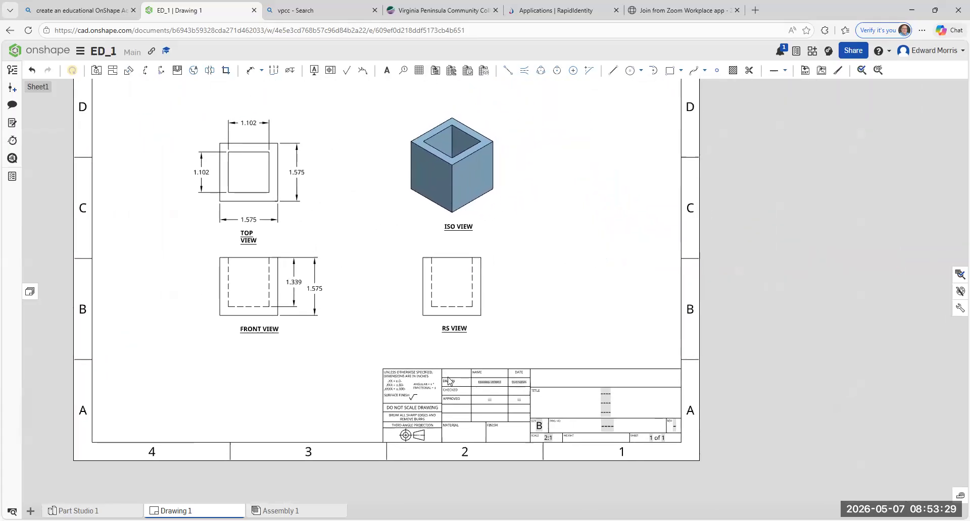
left_click(543, 387)
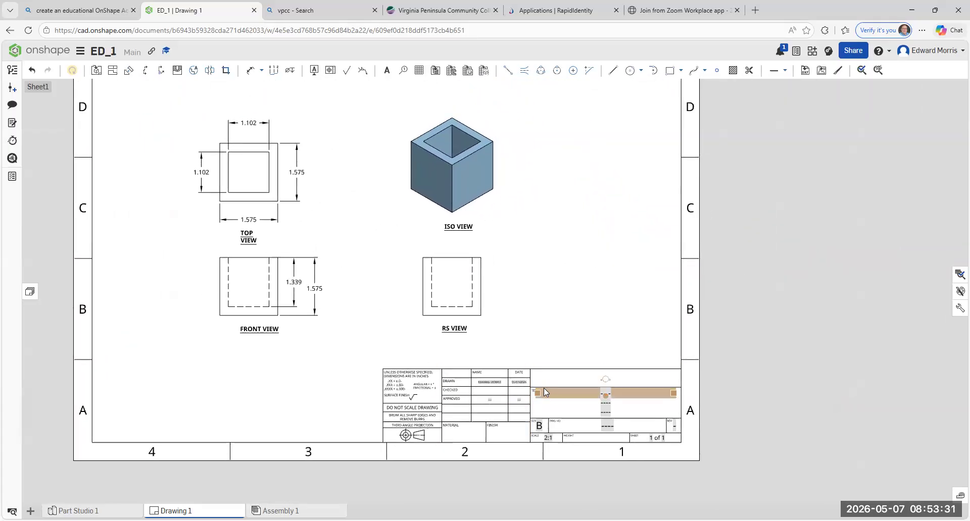
scroll(544, 388, "up", 1)
left_click(474, 407)
scroll(464, 404, "up", 3)
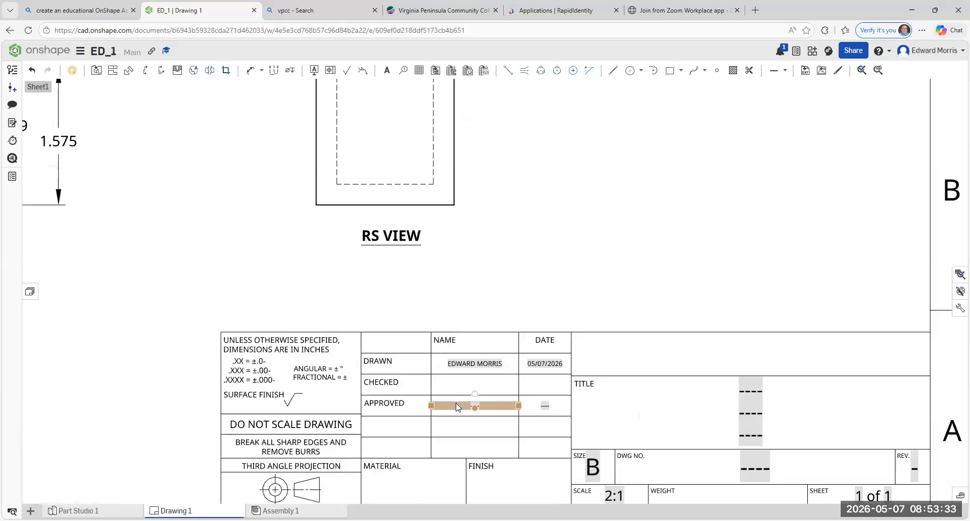
left_click(452, 375)
left_click(457, 349)
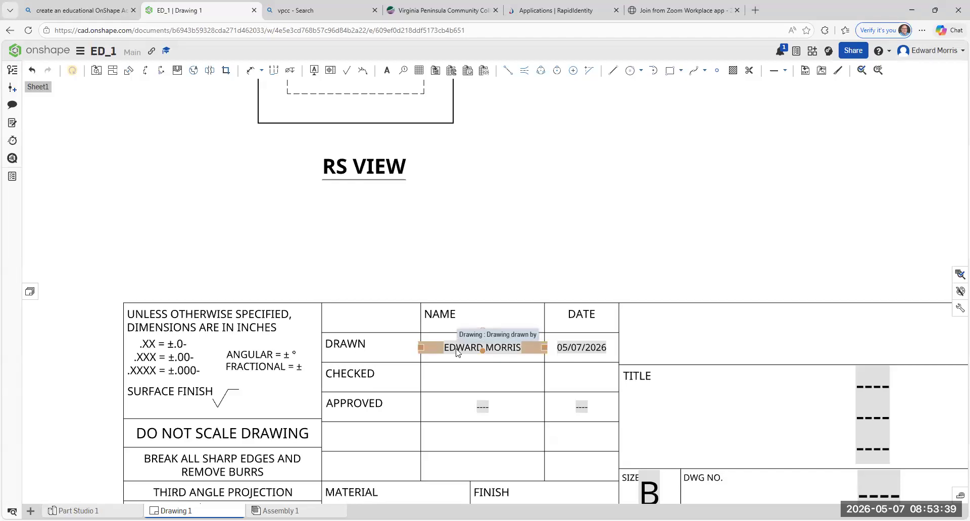
left_click(464, 382)
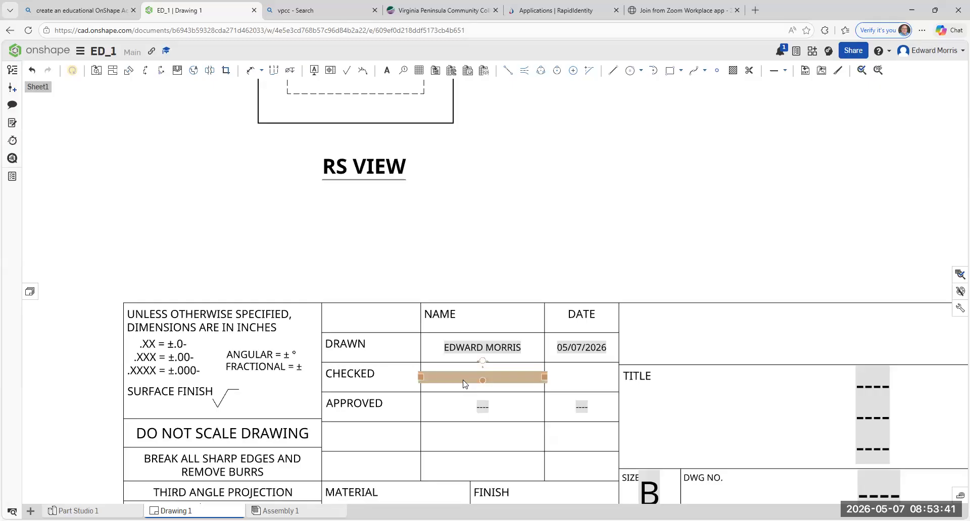
left_click(461, 354)
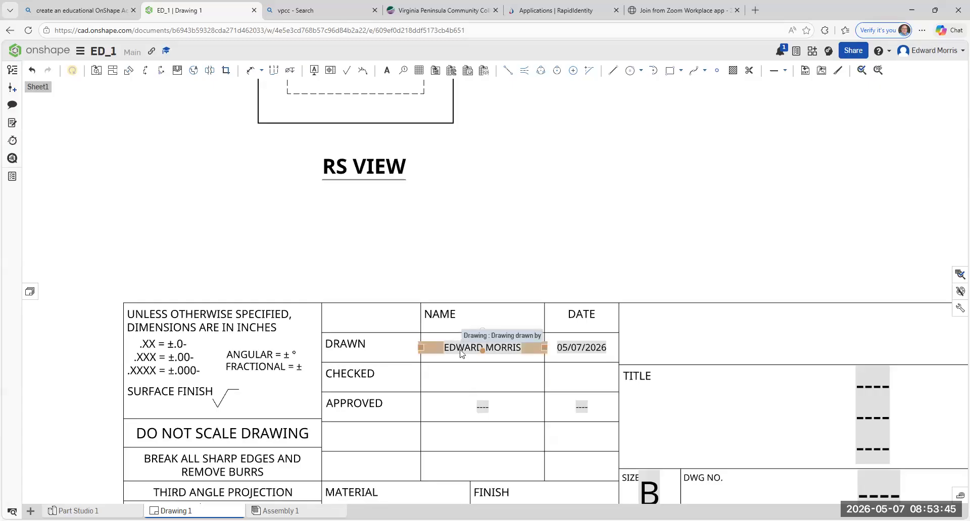
double_click(467, 382)
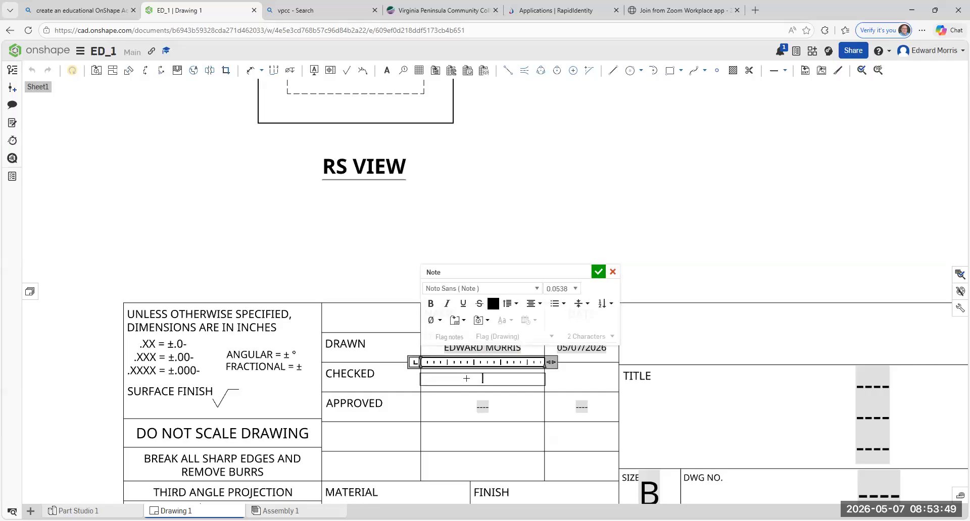
type("MORRIS")
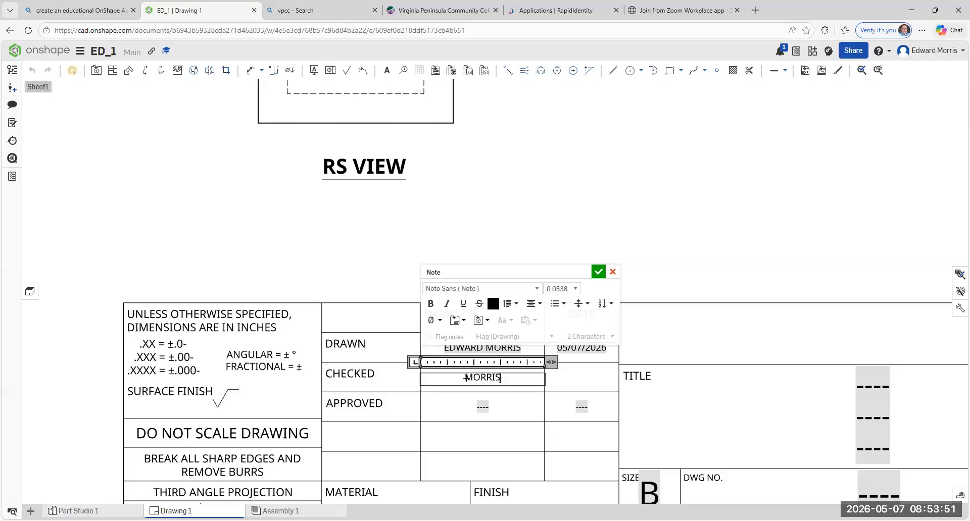
Enter the date 05/07/2026 in the CHECKED row of the title block.
left_click(580, 382)
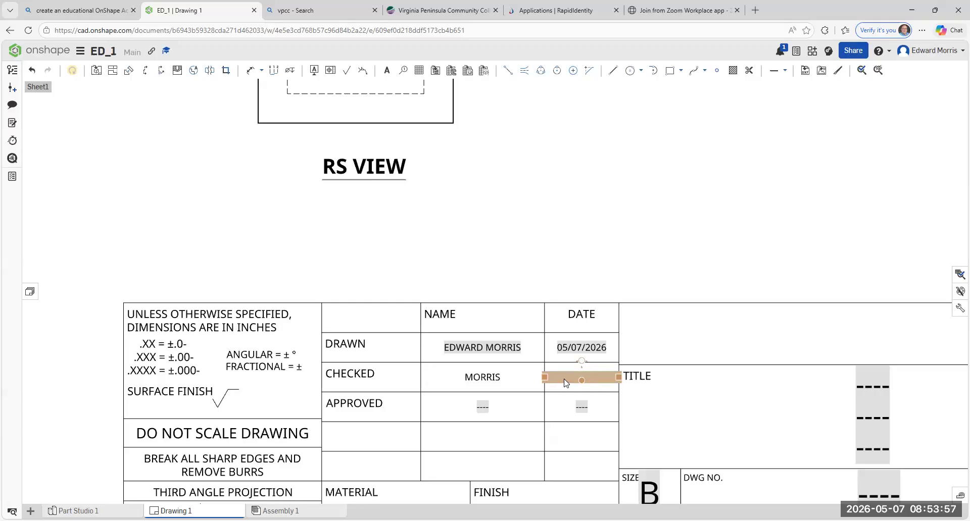
left_click(542, 241)
left_click(576, 378)
double_click(575, 378)
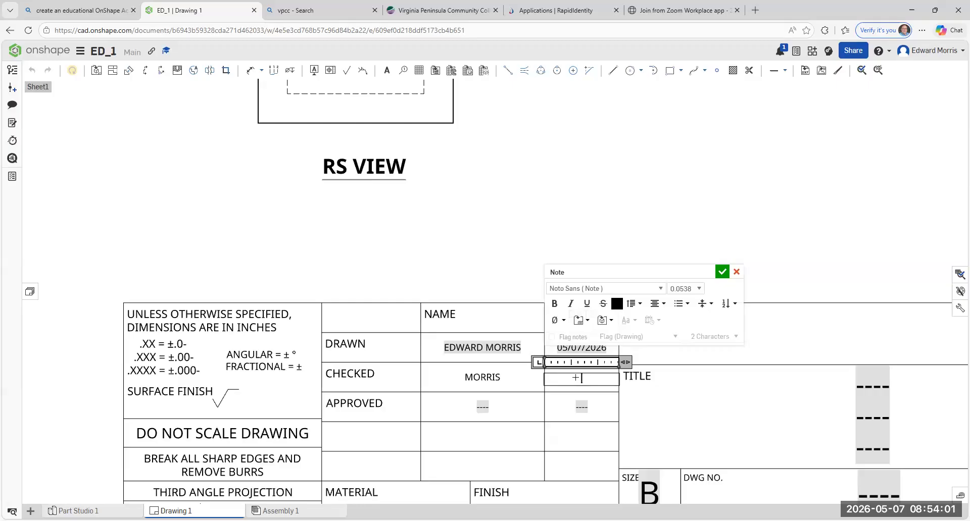
type("05/07/2026")
left_click(549, 244)
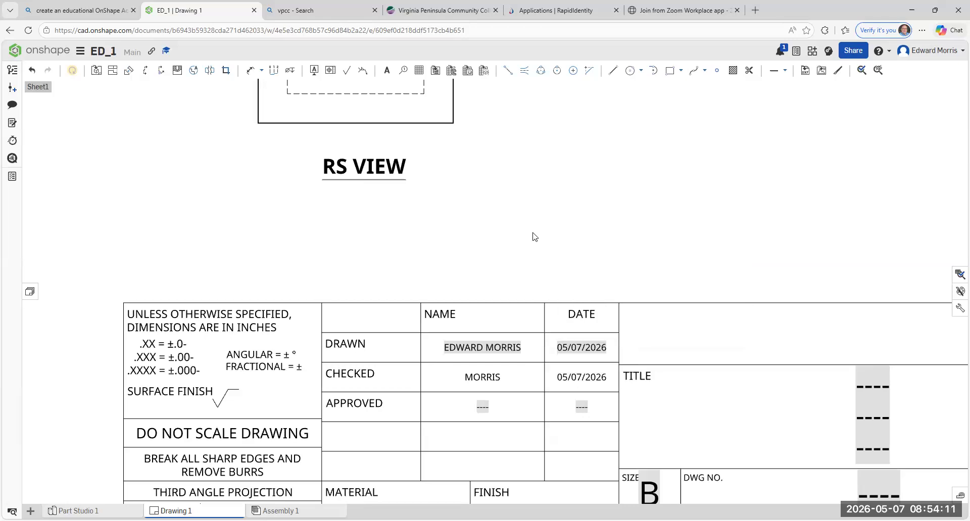
Replace the placeholder in the title block's first title line with PRACTICE 1.
scroll(577, 402, "down", 3)
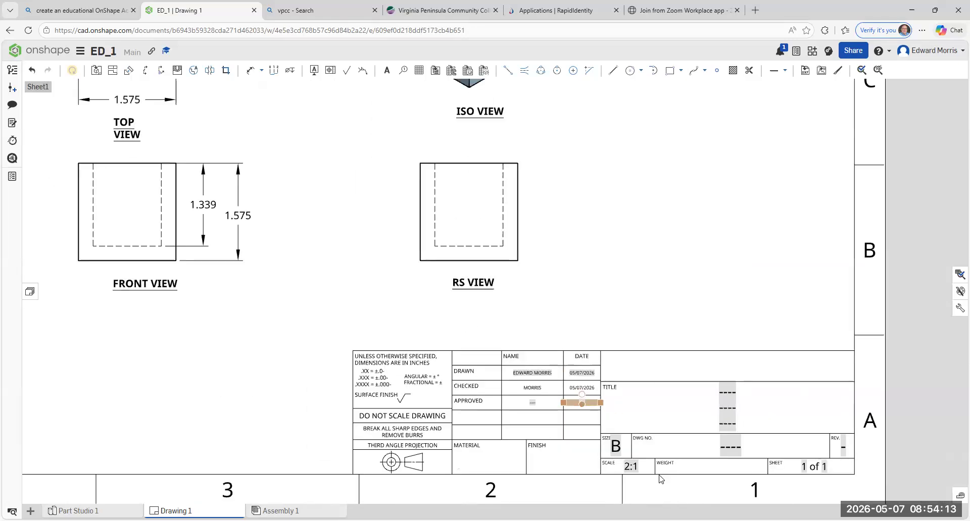
scroll(591, 439, "up", 3)
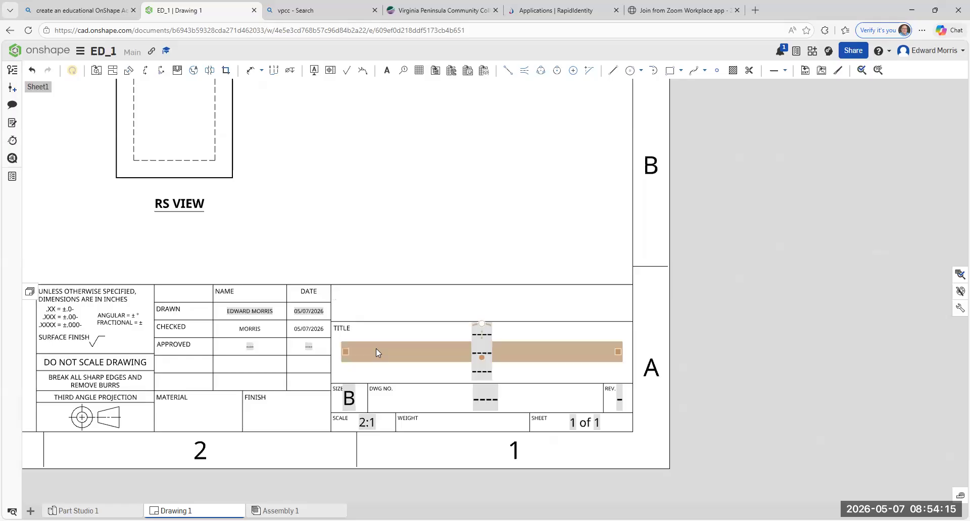
scroll(476, 340, "up", 1)
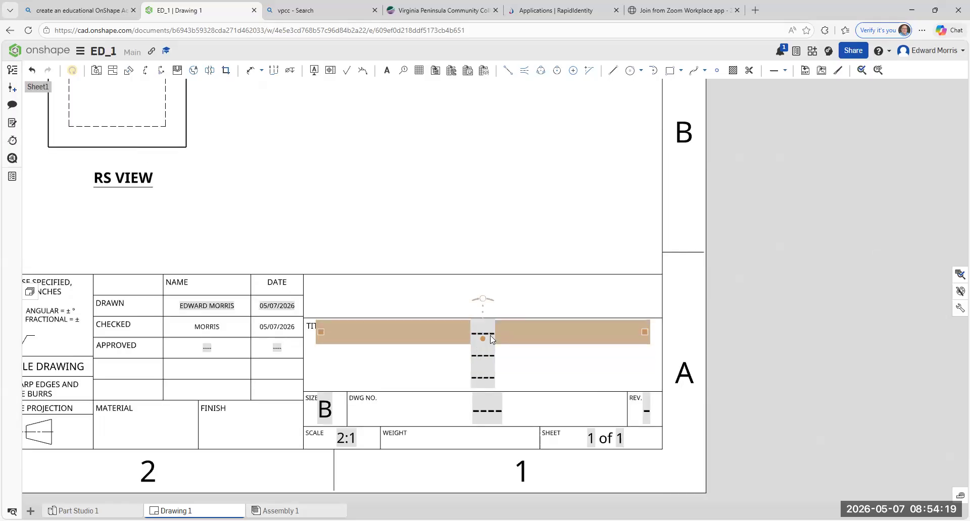
double_click(490, 337)
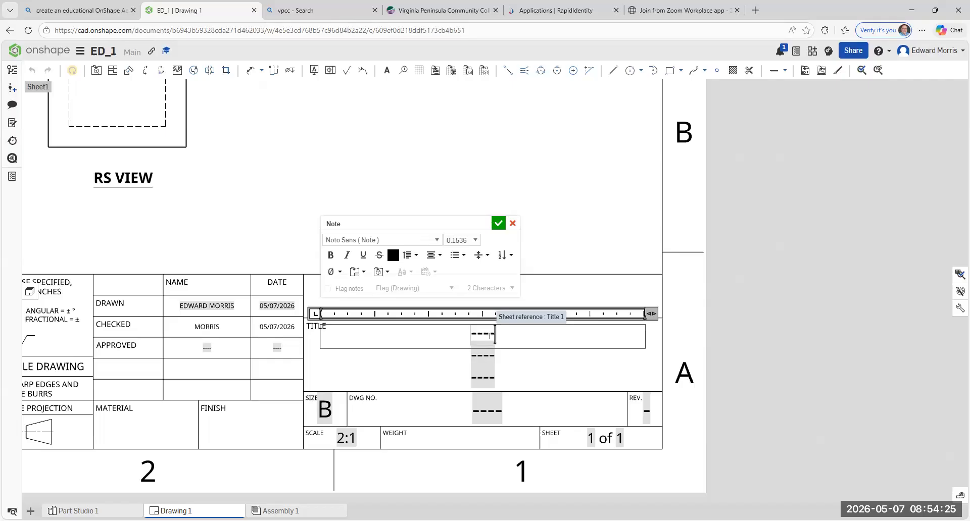
type("PRACT")
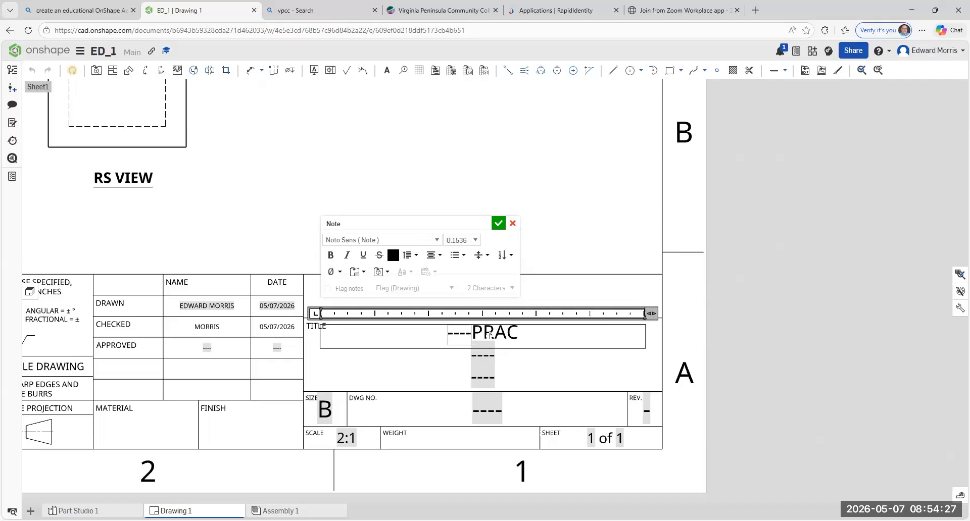
key("BackSpace")
key("BackSpace")
key("BackSpace")
key("BackSpace")
key("BackSpace")
key("BackSpace")
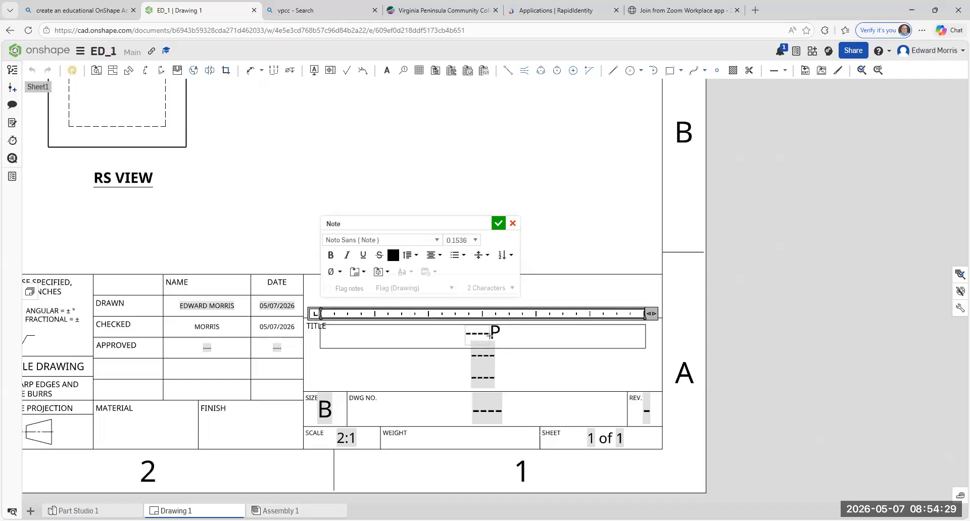
type("PRACTIVE")
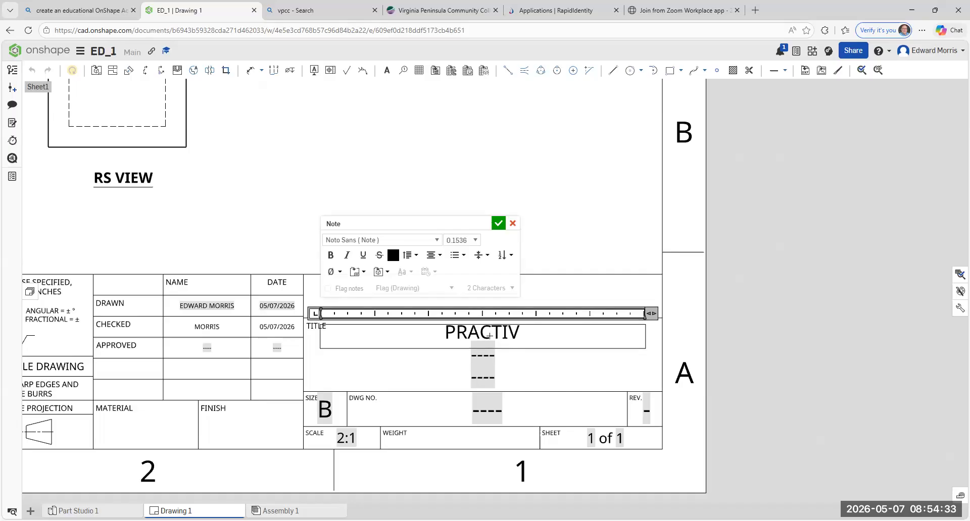
key("BackSpace")
type("C")
key("BackSpace")
key("BackSpace")
type("CE 1")
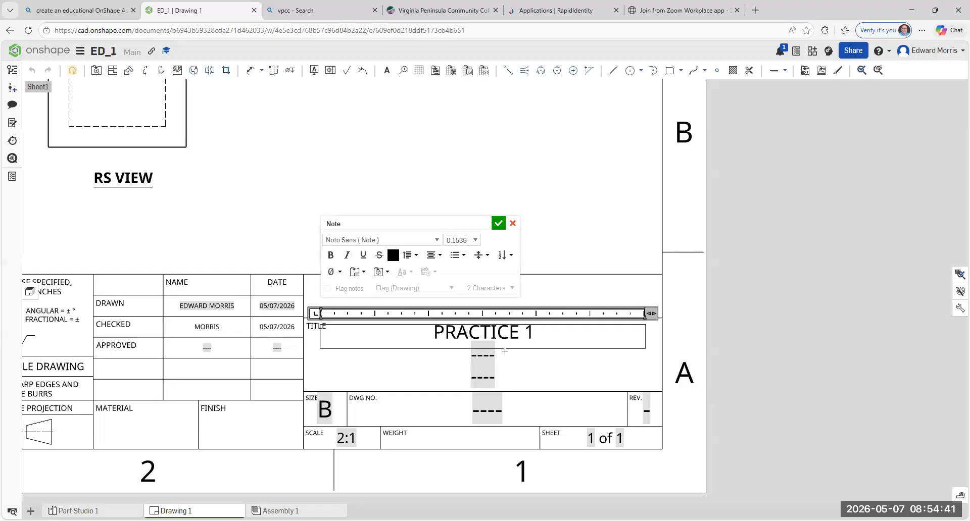
Clear the first title line's text and enter OnSHAPE instead.
key("BackSpace")
key("BackSpace")
key("BackSpace")
key("BackSpace")
key("BackSpace")
key("BackSpace")
key("BackSpace")
key("BackSpace")
key("BackSpace")
key("BackSpace")
type("nDHA")
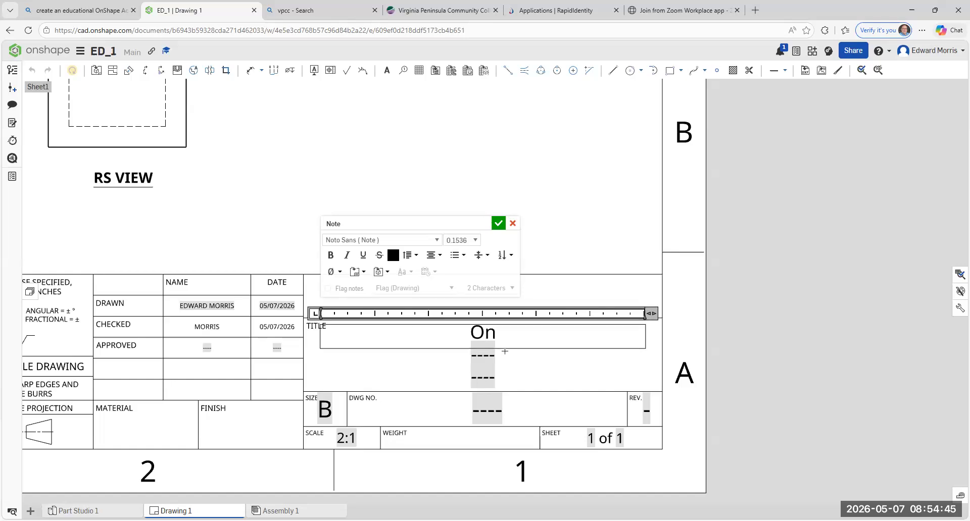
key("BackSpace")
key("BackSpace")
key("BackSpace")
type("SHA")
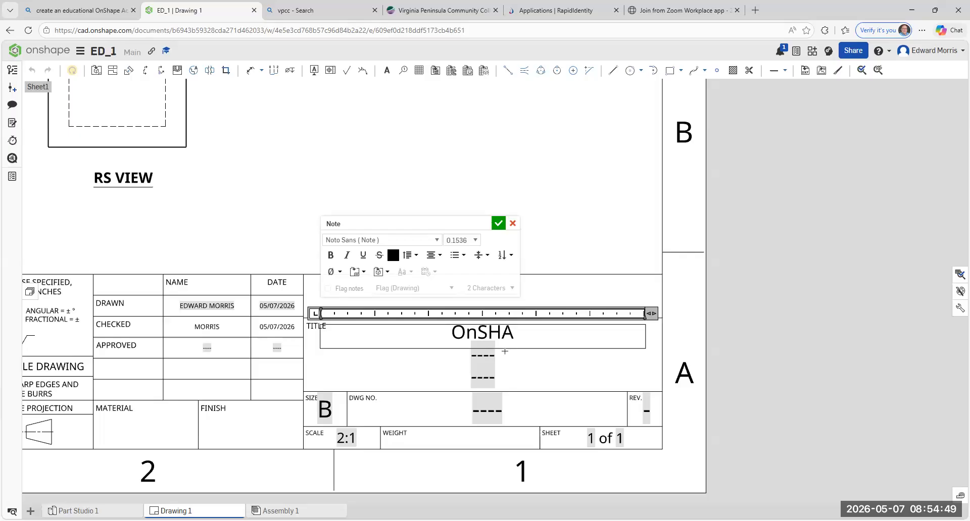
type("PE")
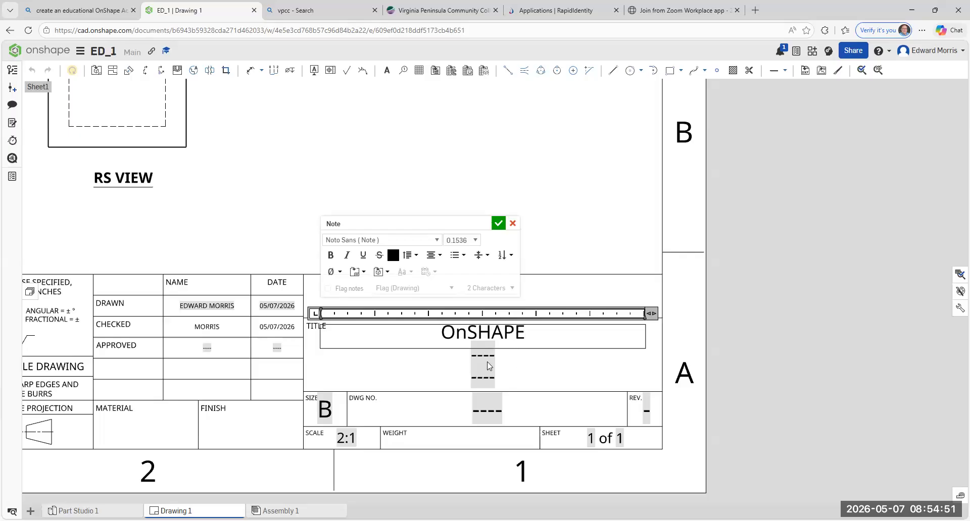
double_click(532, 376)
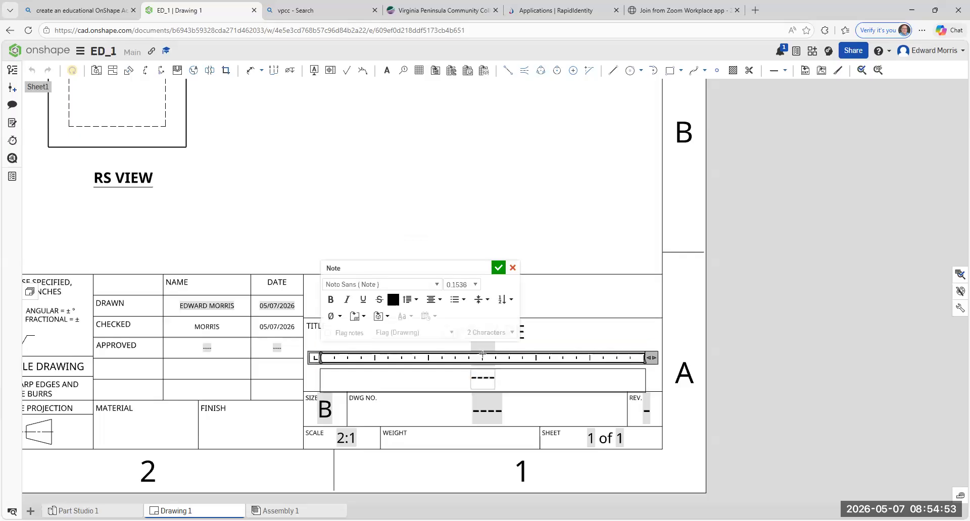
left_click(551, 357)
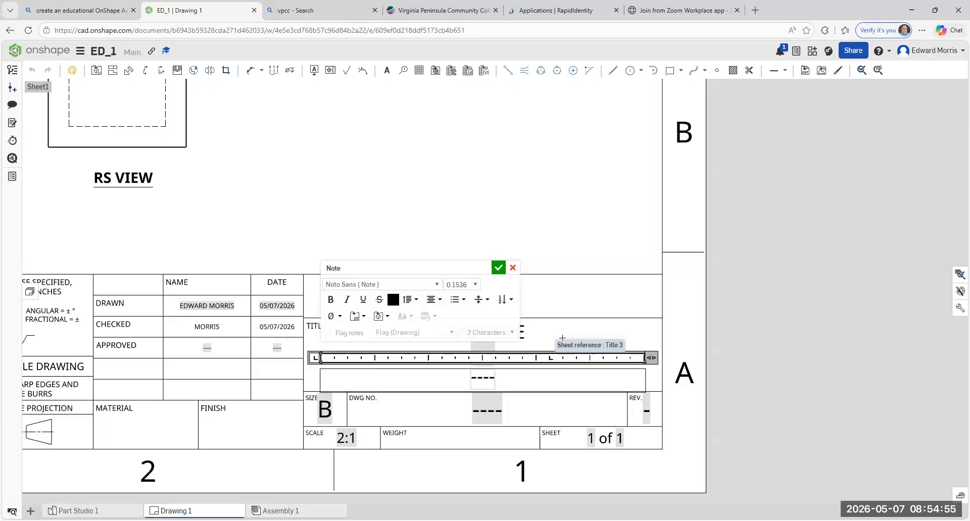
left_click(498, 268)
left_click(485, 334)
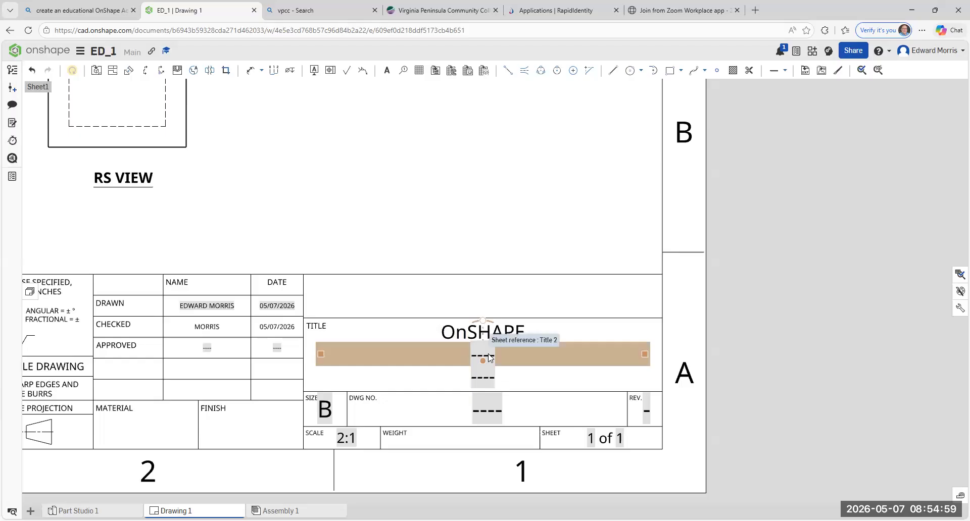
Replace the placeholder in the second title line with PRACTICE and accept the note.
double_click(488, 355)
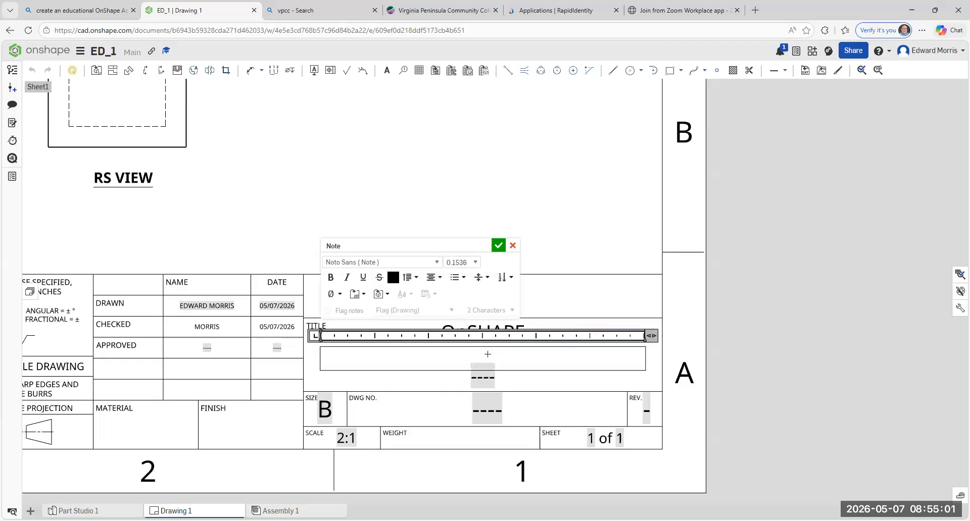
type("PRACTIV")
key("BackSpace")
type("C")
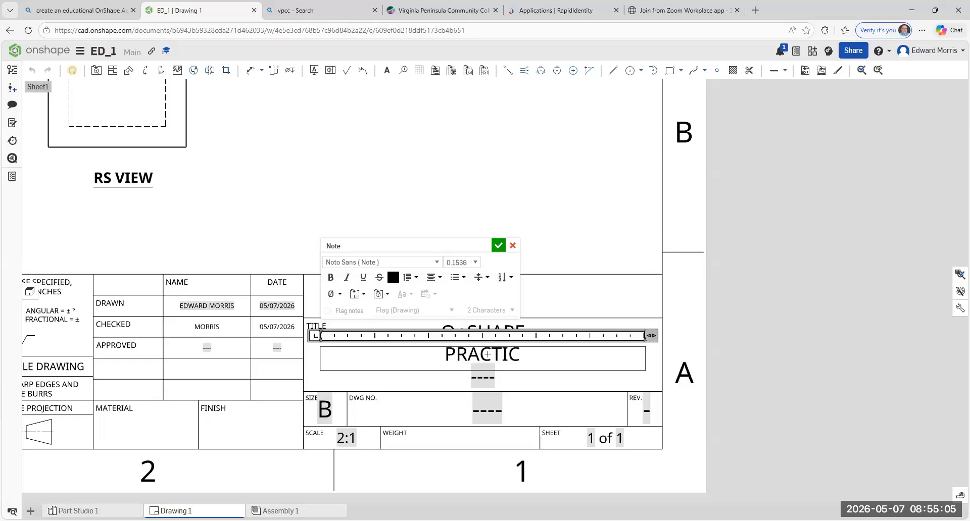
type("E")
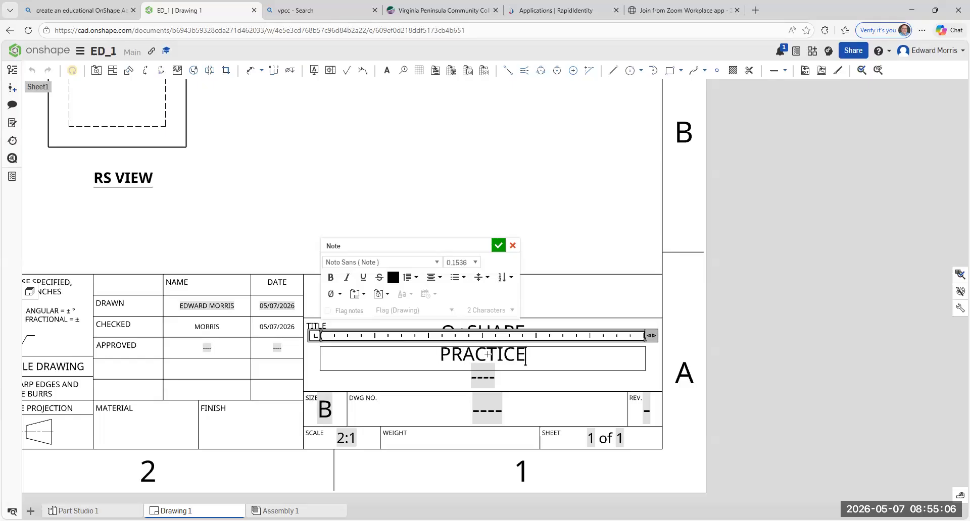
left_click(498, 245)
Review the whole drawing sheet, check the shelled cube in the Part Studio, and return to the drawing.
scroll(497, 252, "down", 4)
middle_click_drag(496, 252, 701, 393)
scroll(701, 394, "down", 1)
middle_click_drag(685, 339, 679, 345)
scroll(679, 349, "down", 1)
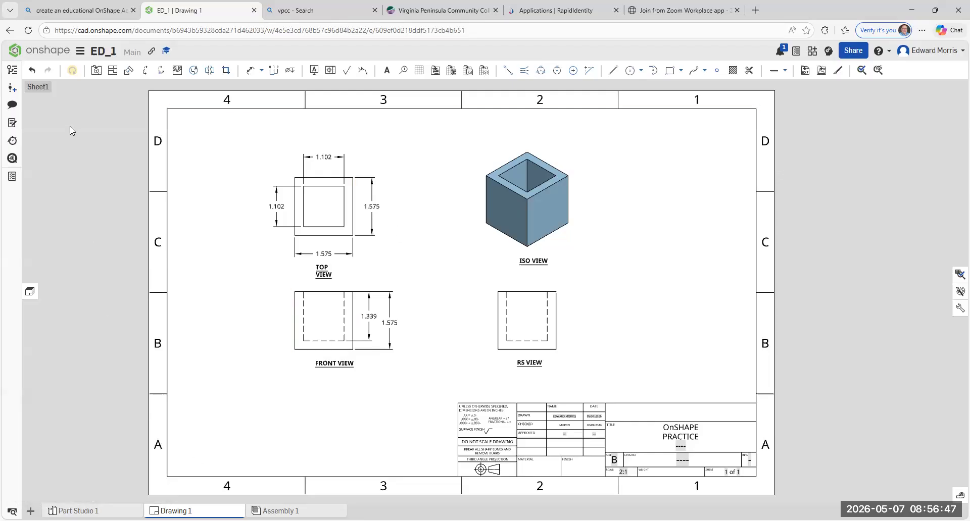
left_click(11, 31)
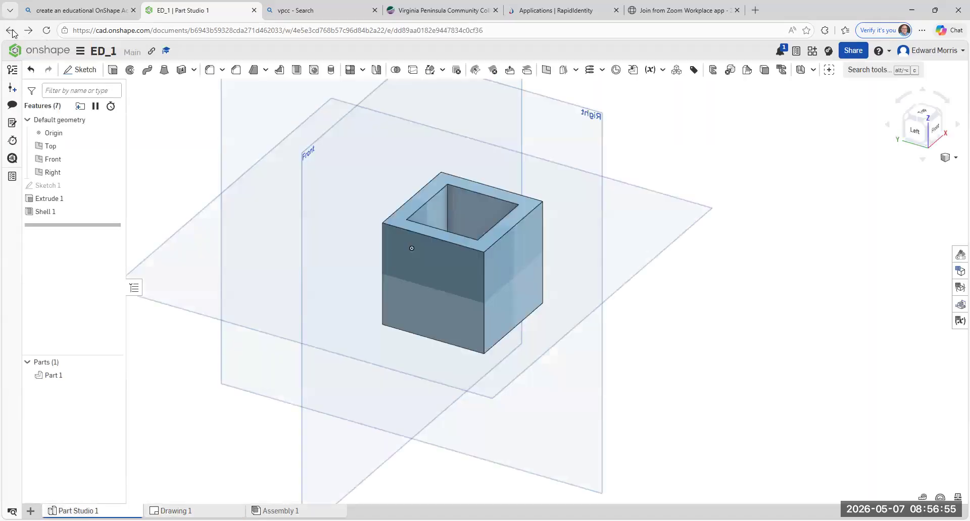
left_click(11, 31)
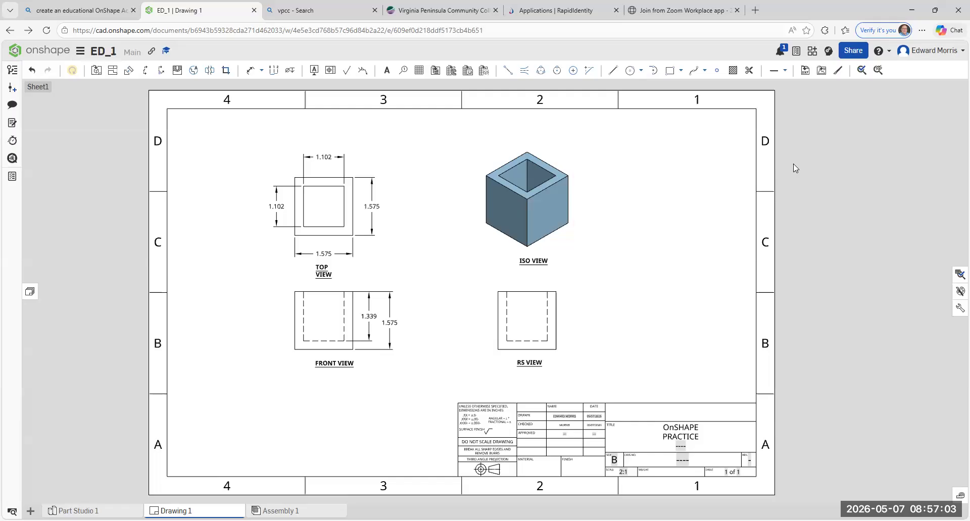
scroll(786, 161, "up", 1)
scroll(784, 160, "down", 1)
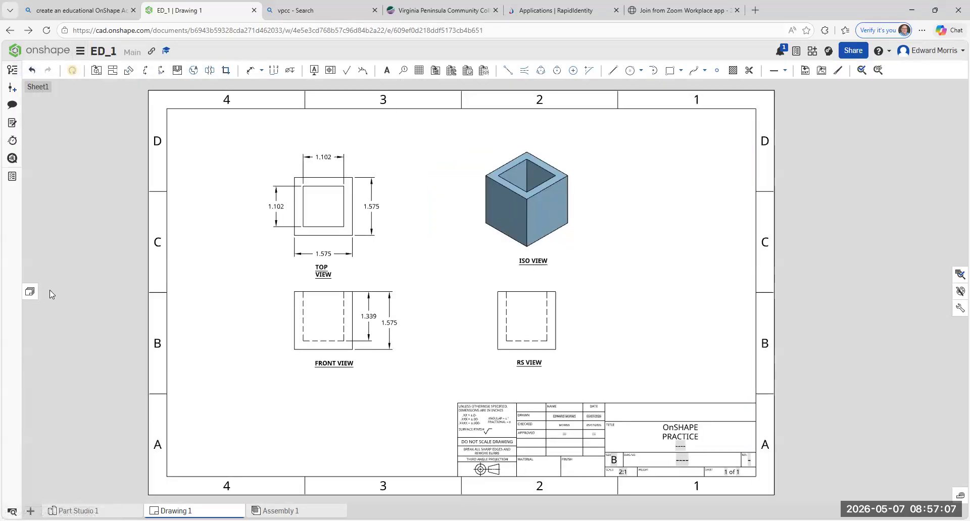
right_click(61, 168)
left_click(58, 169)
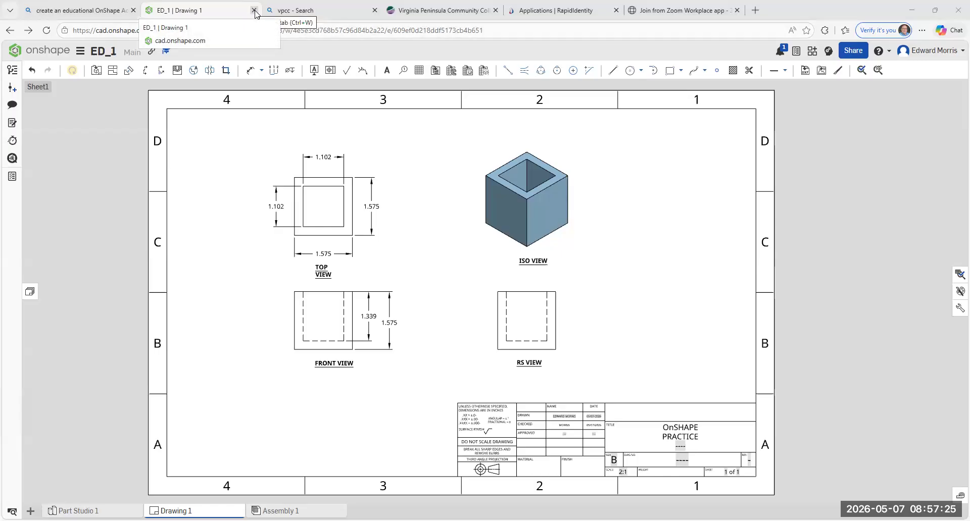
Close the drawing's browser page and look through the vpcc search results.
key("ctrl+w")
scroll(271, 293, "down", 5)
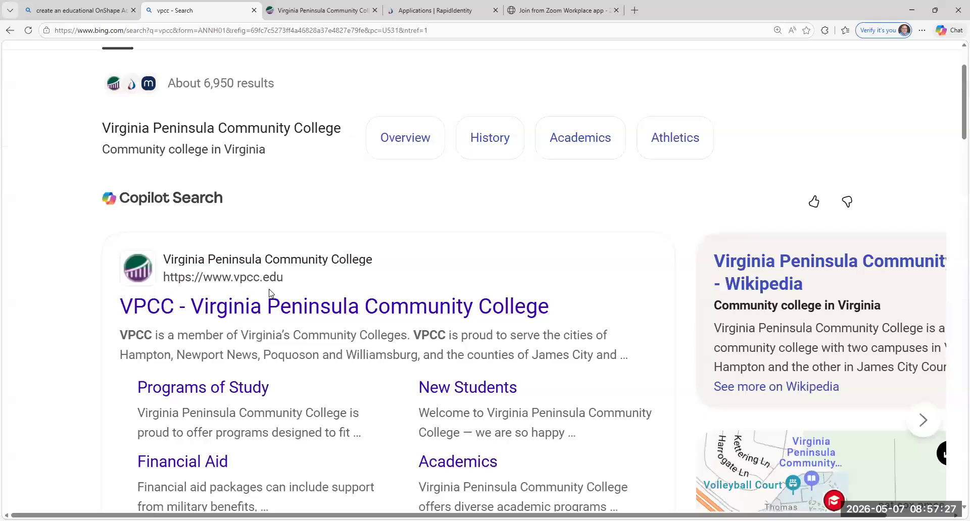
scroll(271, 293, "down", 4)
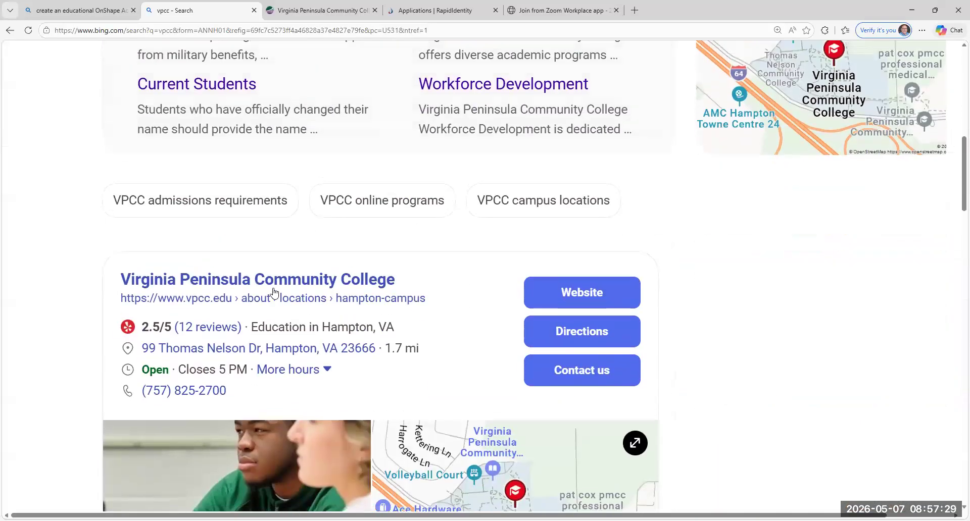
Return to the search results for creating an educational Onshape account and open the Onshape Sign In page.
scroll(274, 293, "up", 6)
scroll(273, 293, "up", 4)
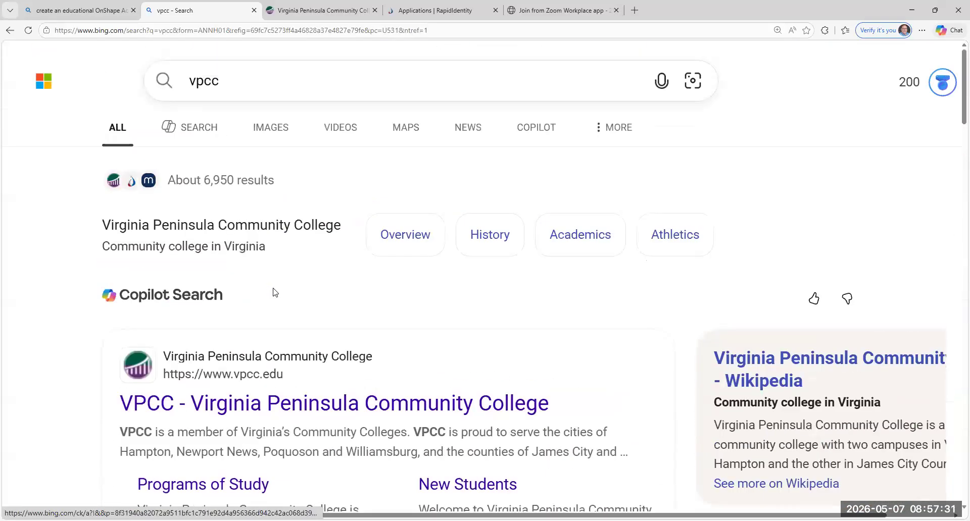
left_click(54, 14)
scroll(187, 257, "up", 15)
scroll(186, 258, "down", 8)
scroll(185, 252, "down", 8)
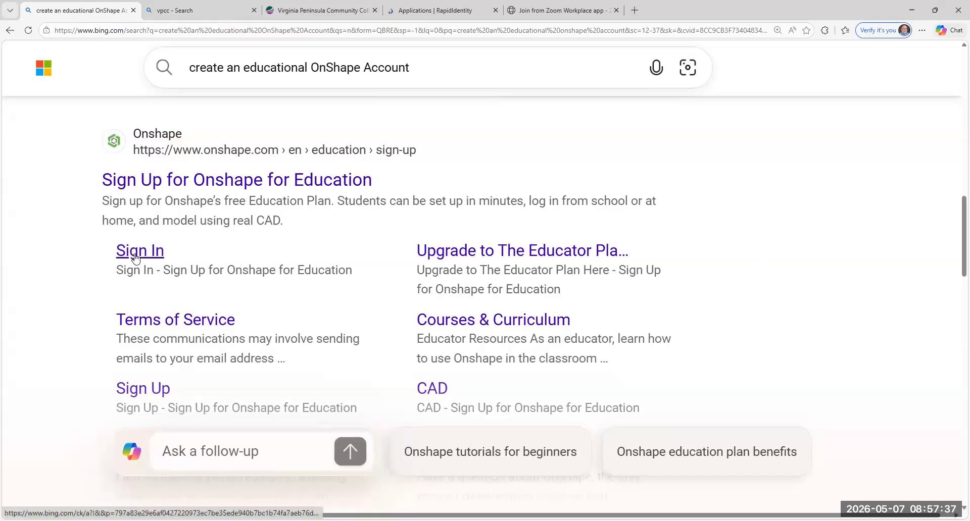
left_click(135, 252)
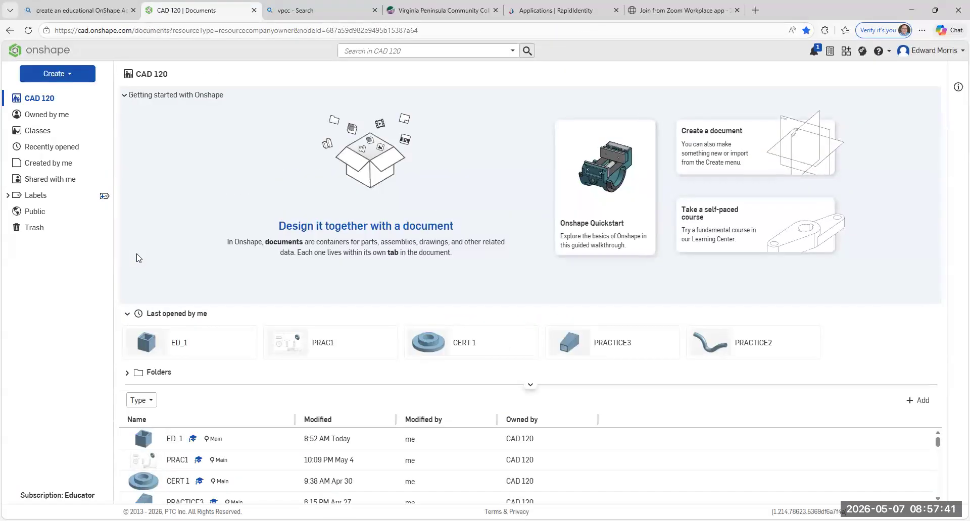
Create a new document named ED_2 in the CAD 120 location.
scroll(740, 480, "down", 5)
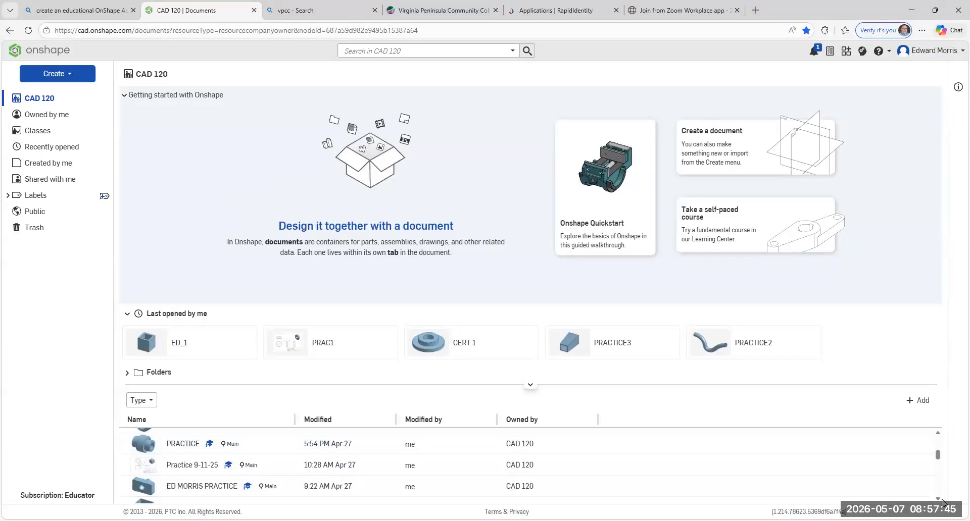
left_click_drag(941, 468, 916, 432)
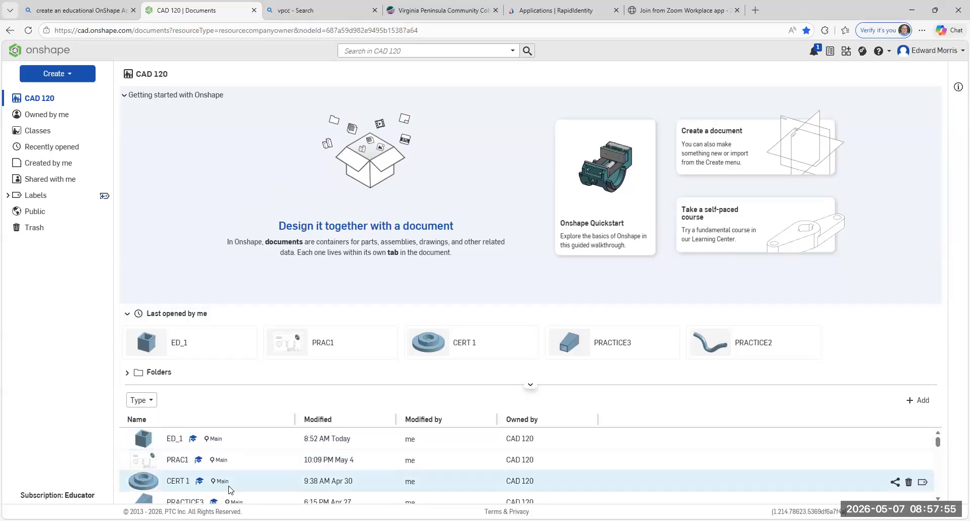
mouse_move(177, 447)
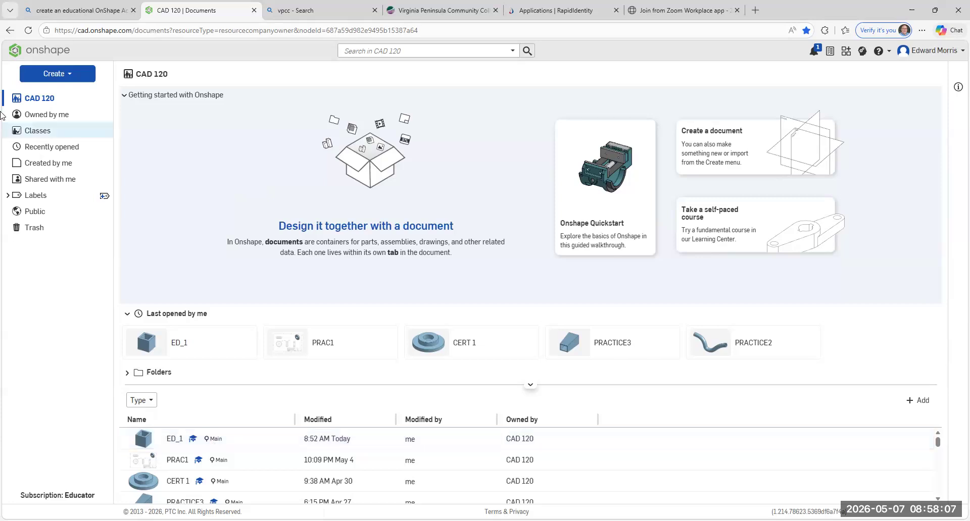
left_click(71, 77)
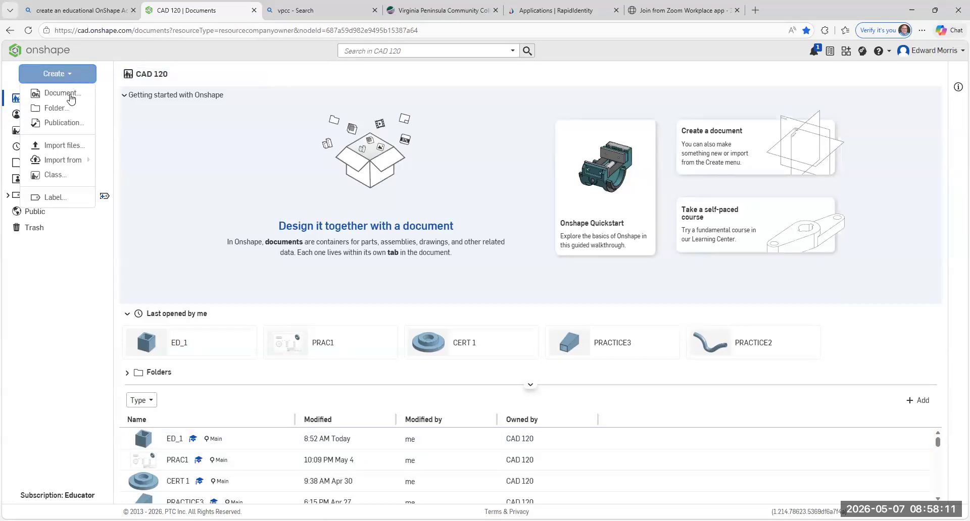
left_click(70, 95)
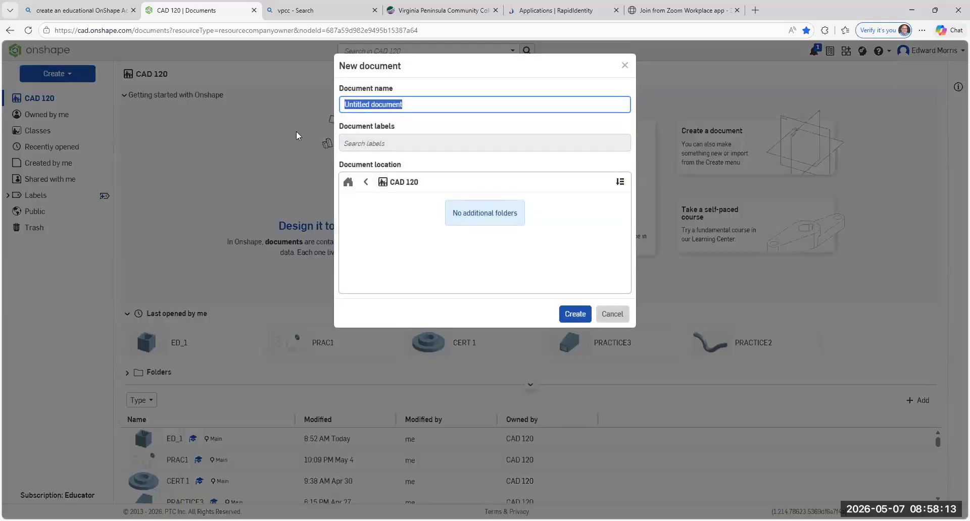
key("BackSpace")
type("ED_")
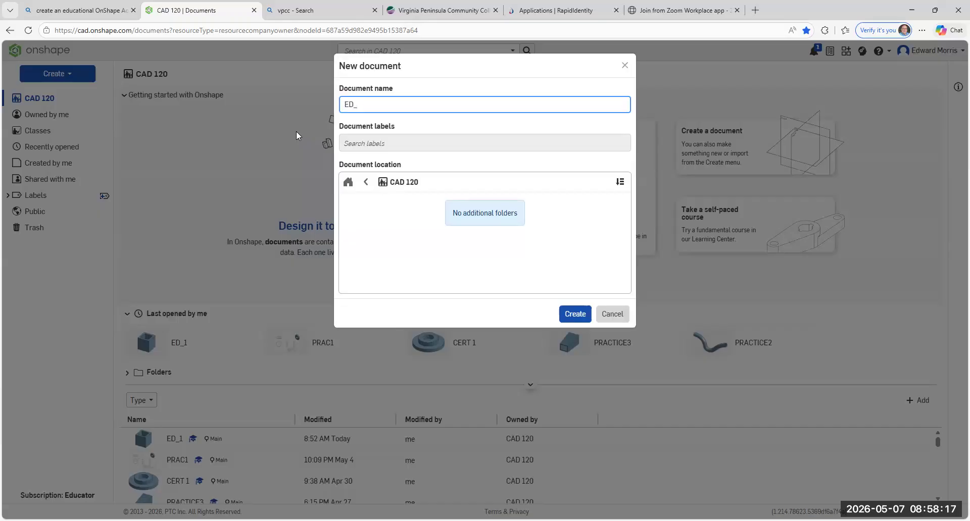
type("2")
key("Return")
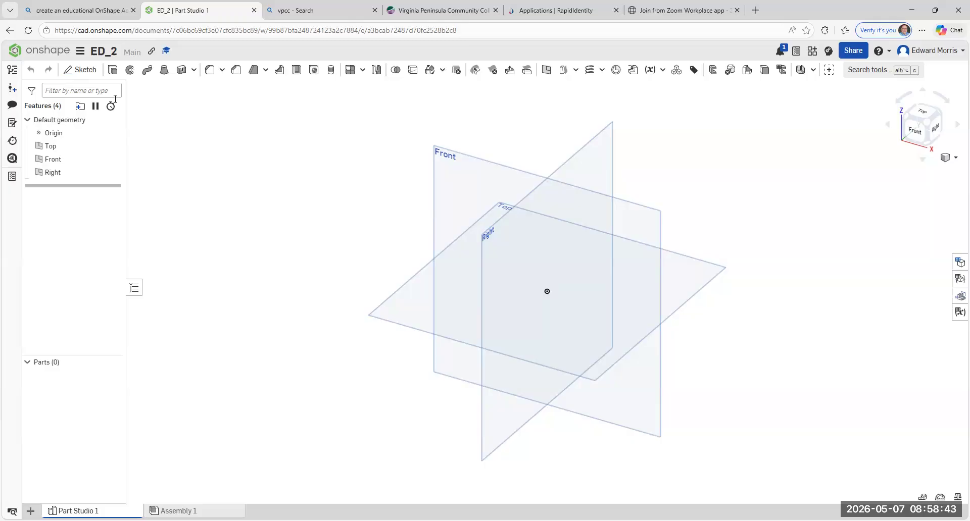
Start a sketch on the Front plane and draw a horizontal line about 67 mm long leftward from the origin.
left_click(85, 71)
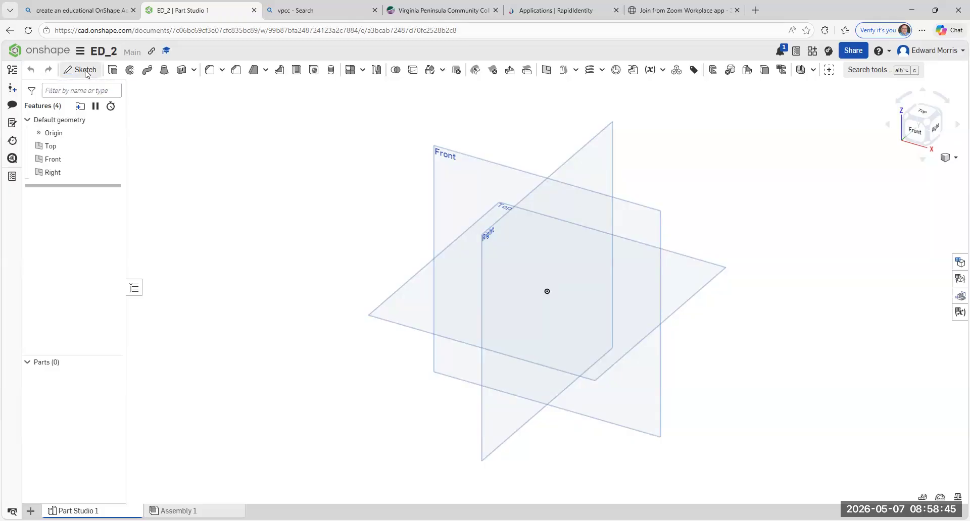
left_click(491, 166)
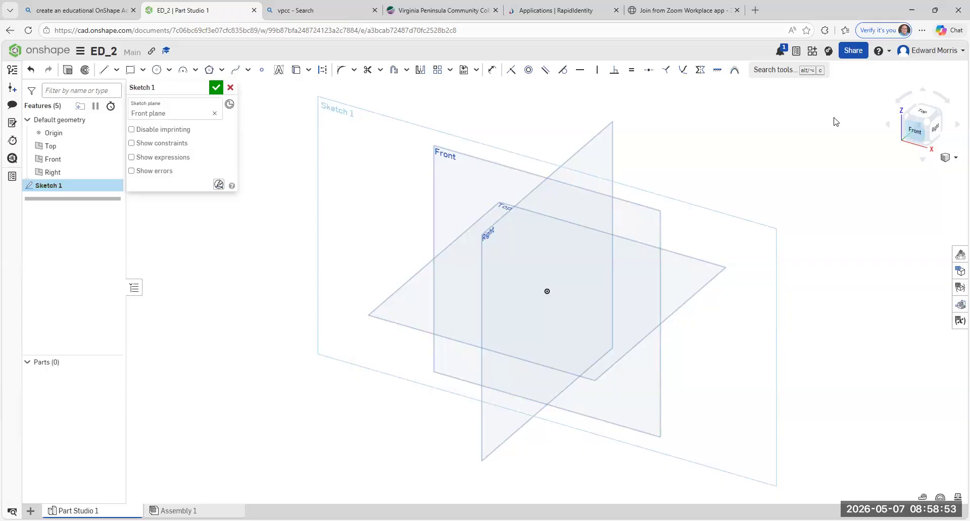
key("n")
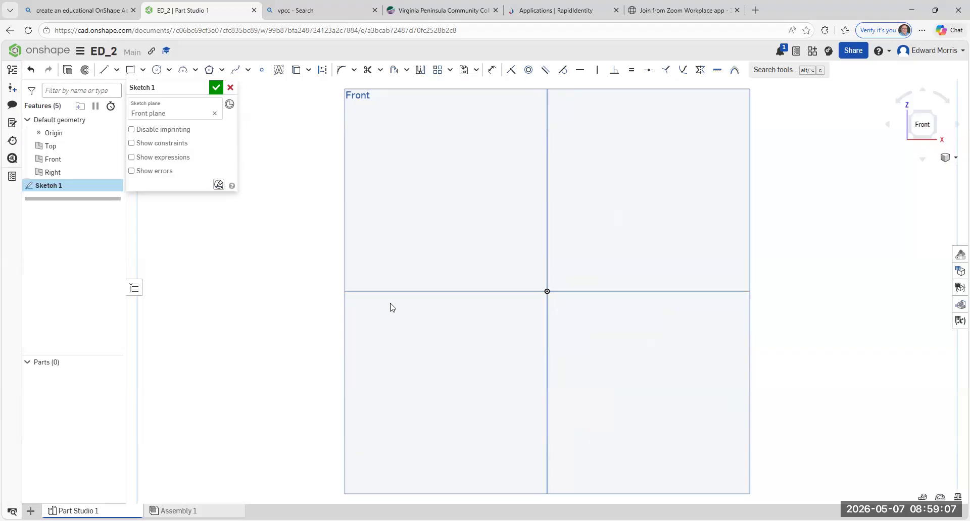
left_click(105, 75)
left_click(547, 291)
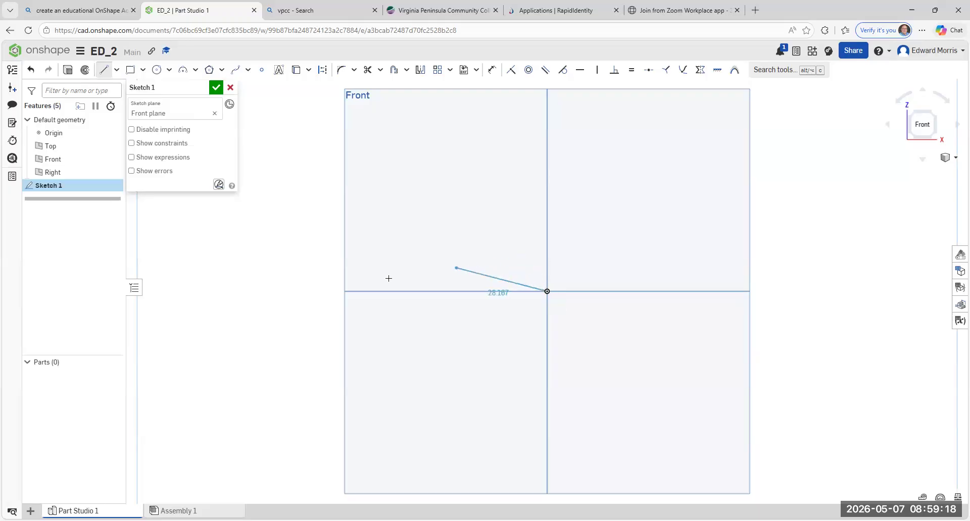
left_click(364, 291)
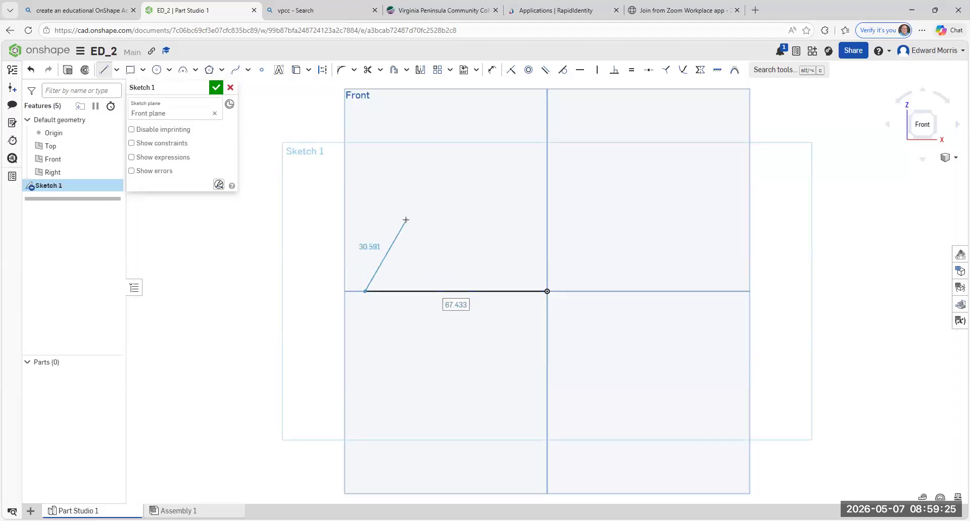
key("Escape")
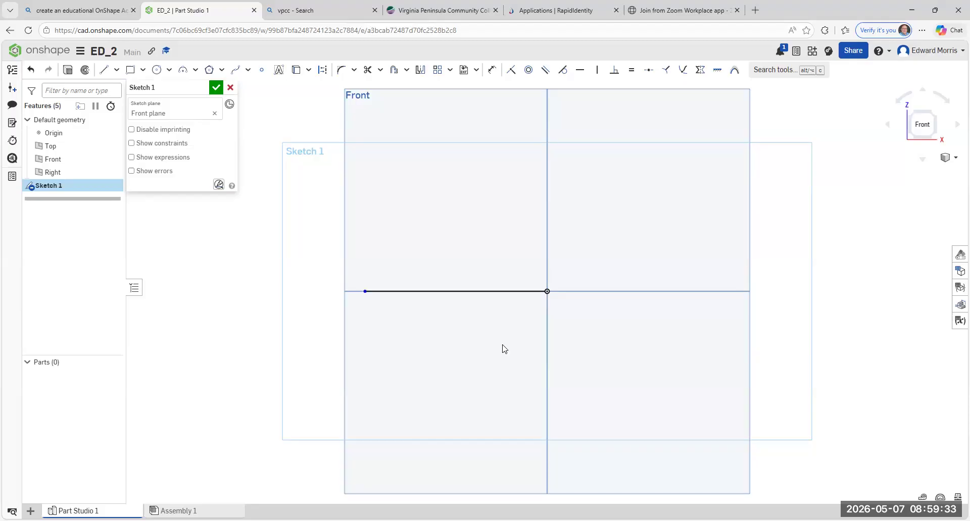
Draw a vertical line upward from the origin and dimension its length to 15 mm.
left_click(100, 75)
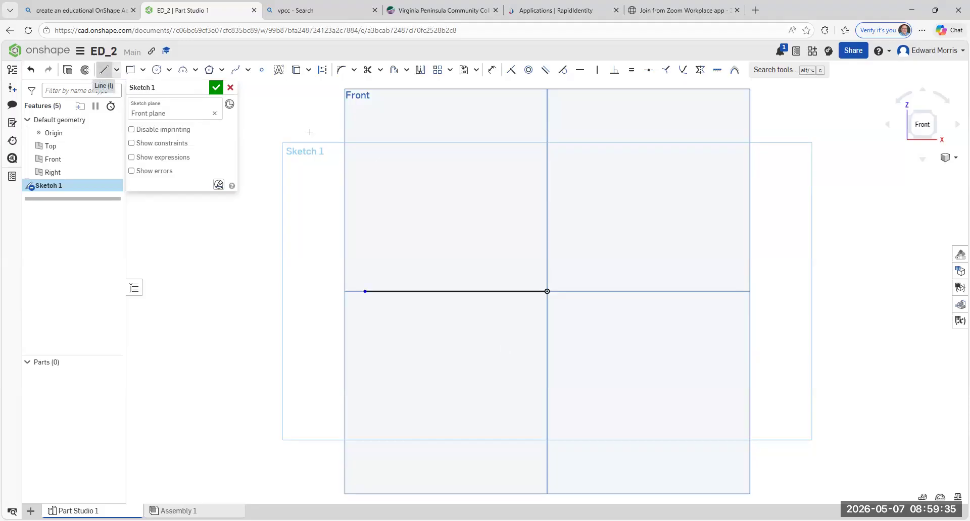
left_click(546, 292)
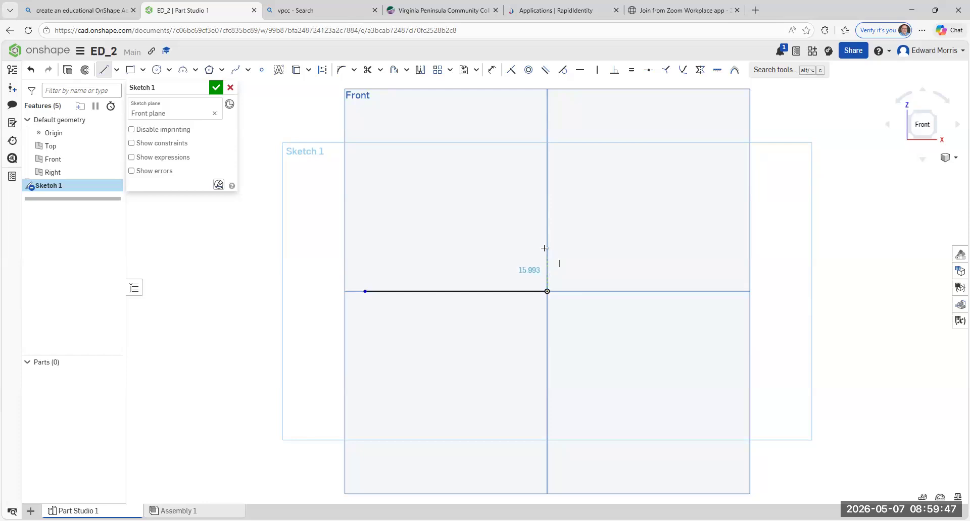
left_click(544, 248)
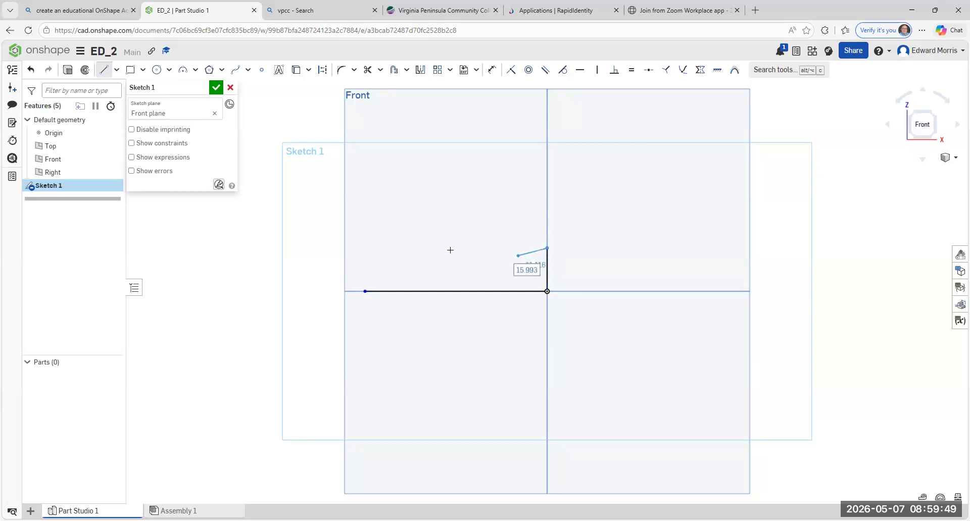
key("Escape")
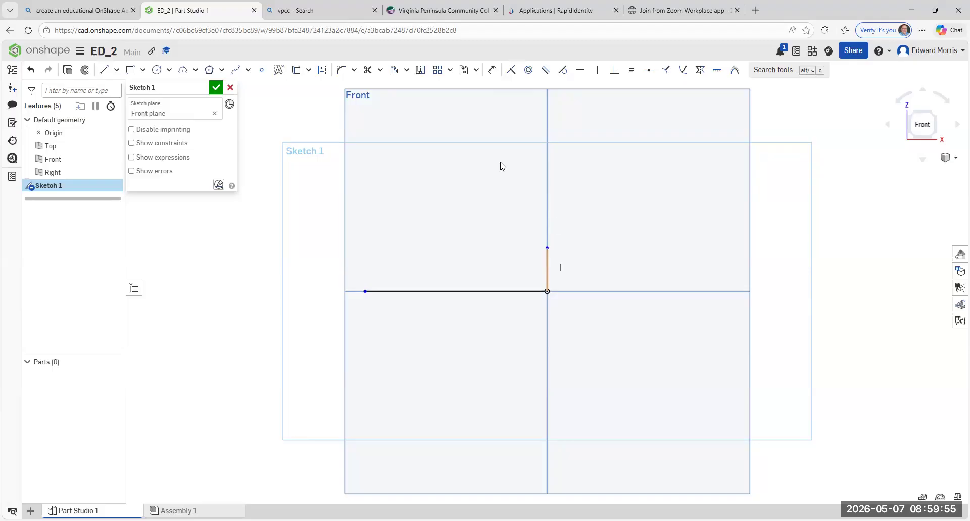
left_click(492, 70)
left_click(550, 269)
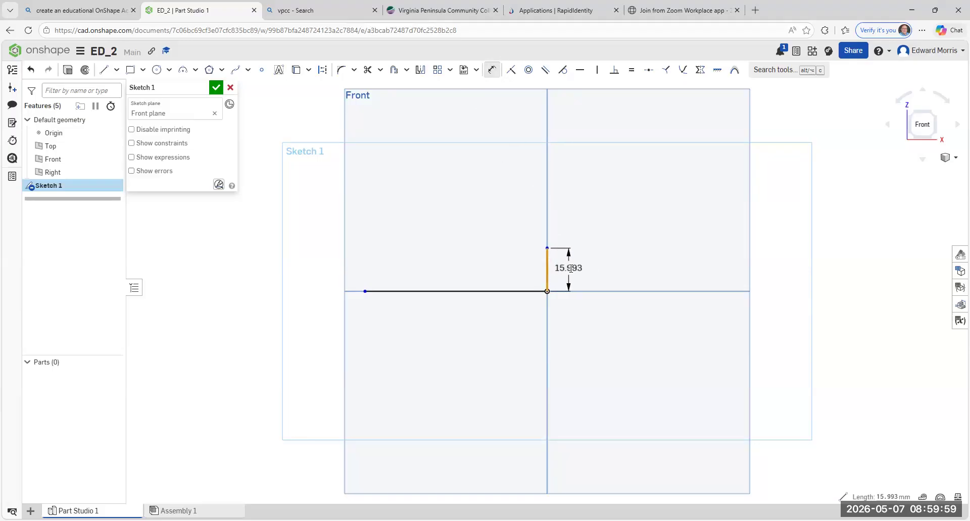
left_click(568, 268)
type("15")
left_click(611, 268)
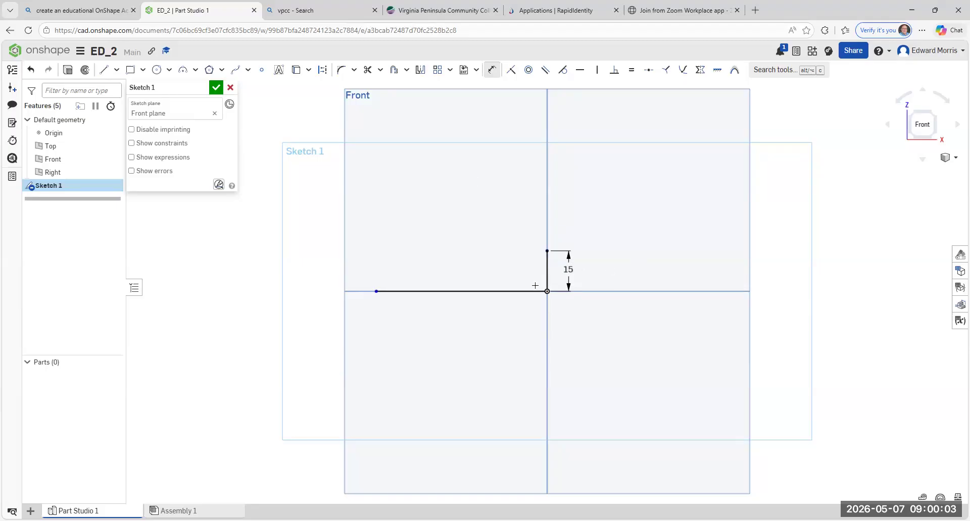
Draw a horizontal line about 42 mm long leftward from the 15 mm line's upper end, undoing the stray slanted segment.
left_click(103, 71)
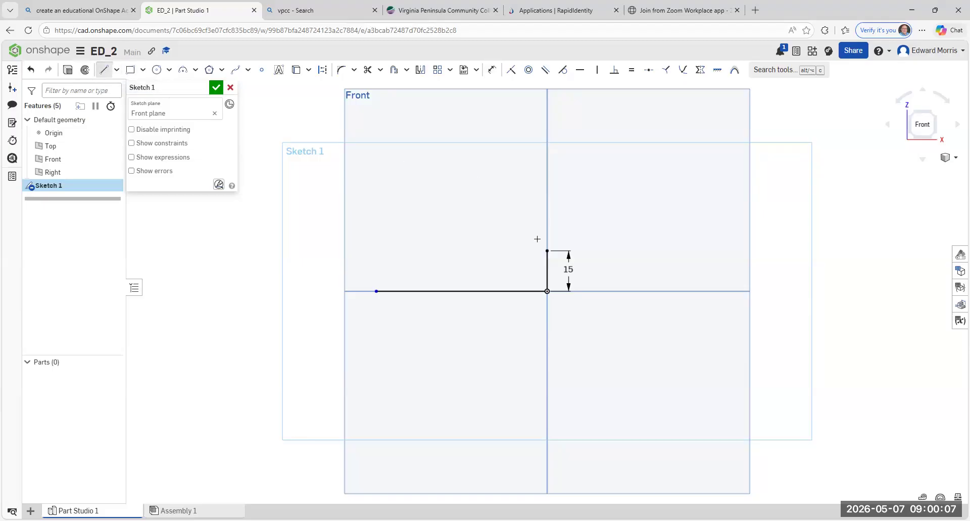
left_click(547, 251)
left_click(432, 251)
left_click(489, 263)
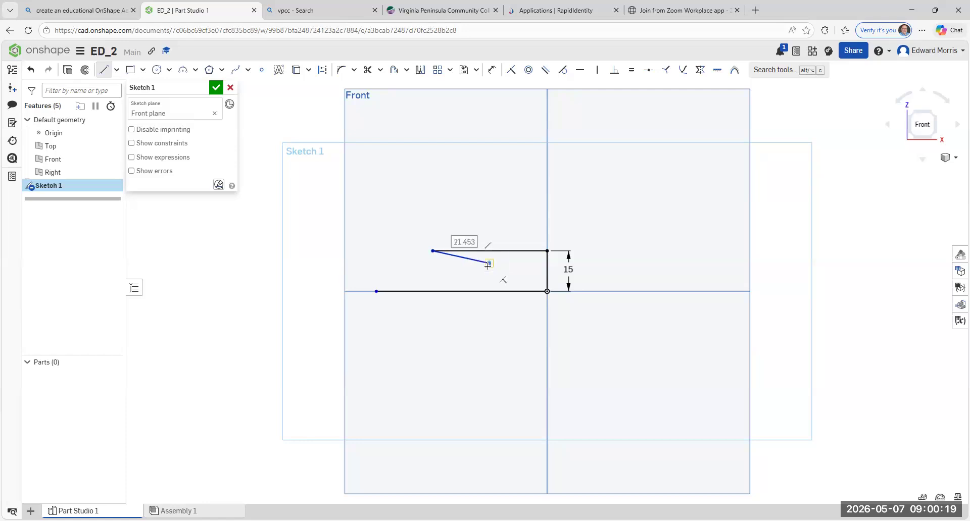
key("Escape")
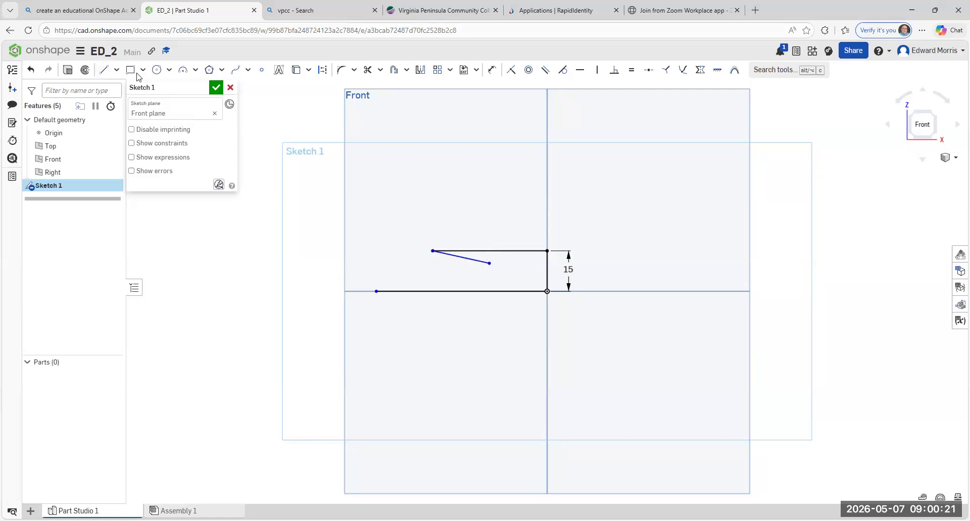
left_click(32, 71)
Dimension the upper horizontal line to a length of 40 mm.
left_click(493, 71)
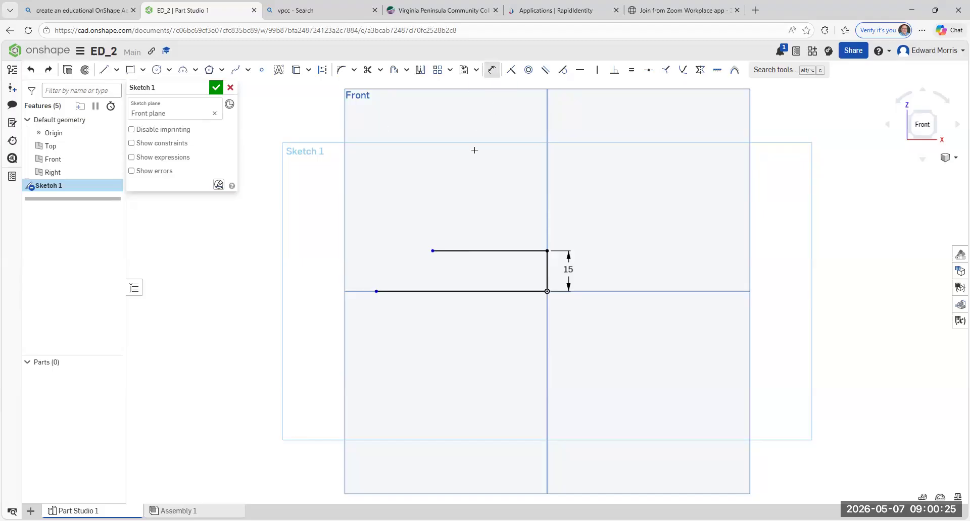
left_click(497, 249)
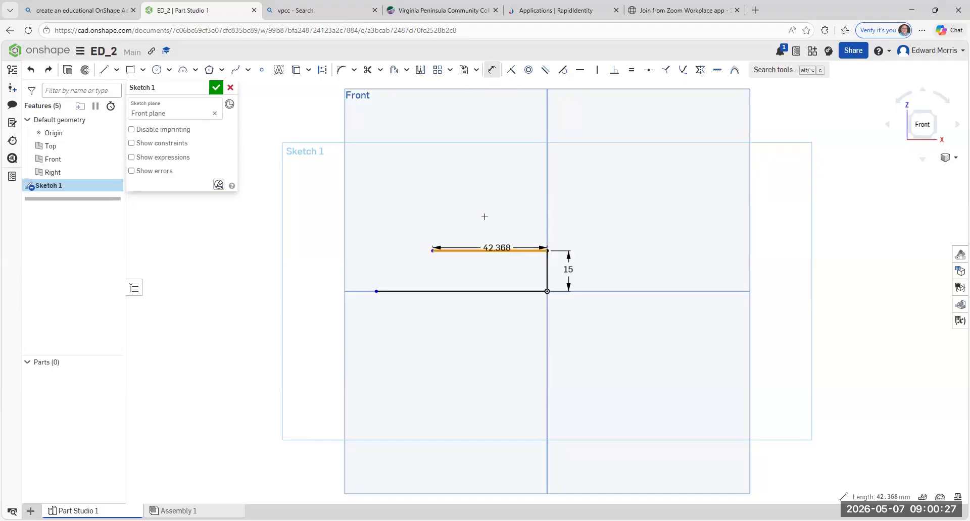
left_click(486, 229)
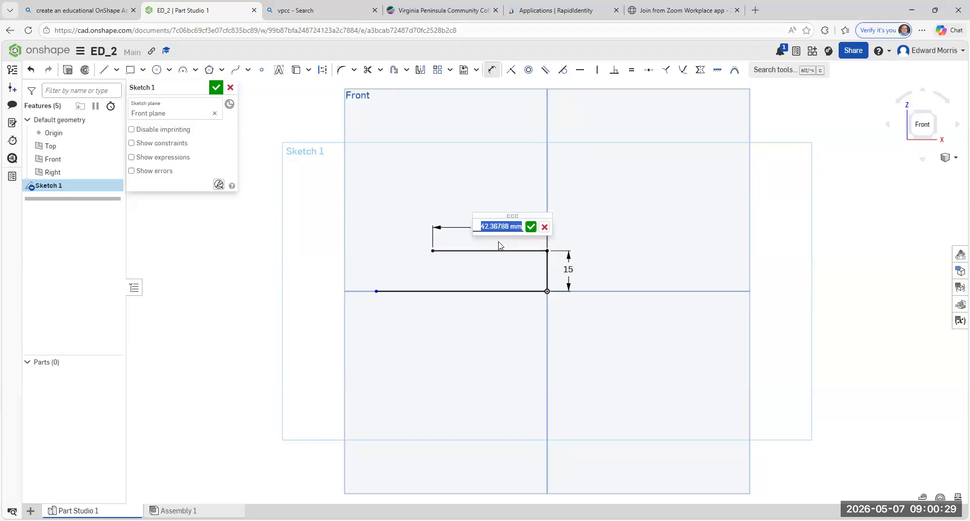
type("40")
left_click(530, 227)
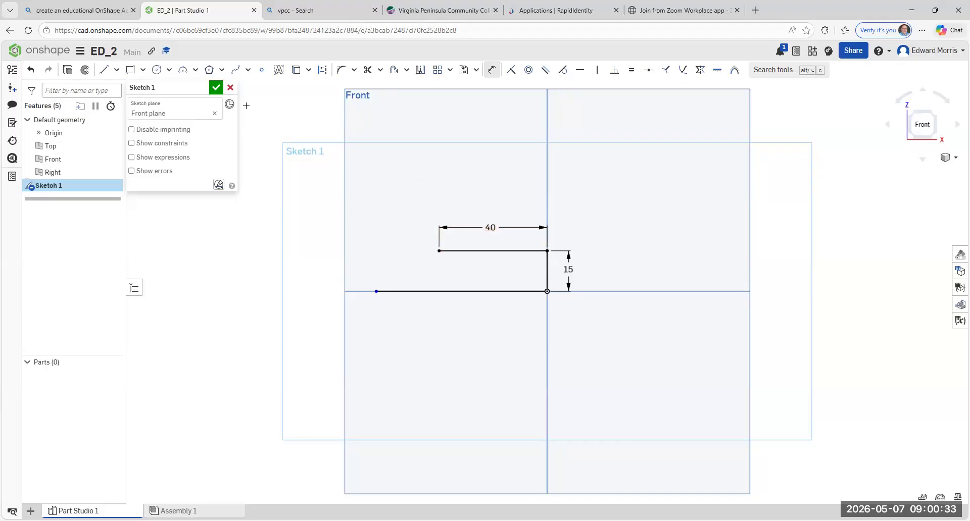
Draw a 10 mm vertical line upward from the left end of the 40 mm line.
left_click(106, 69)
left_click(439, 251)
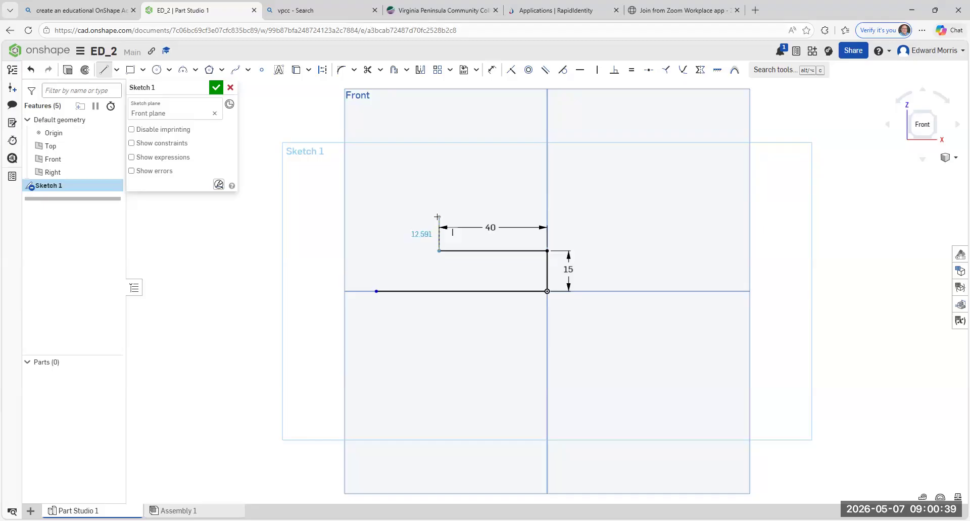
left_click(437, 217)
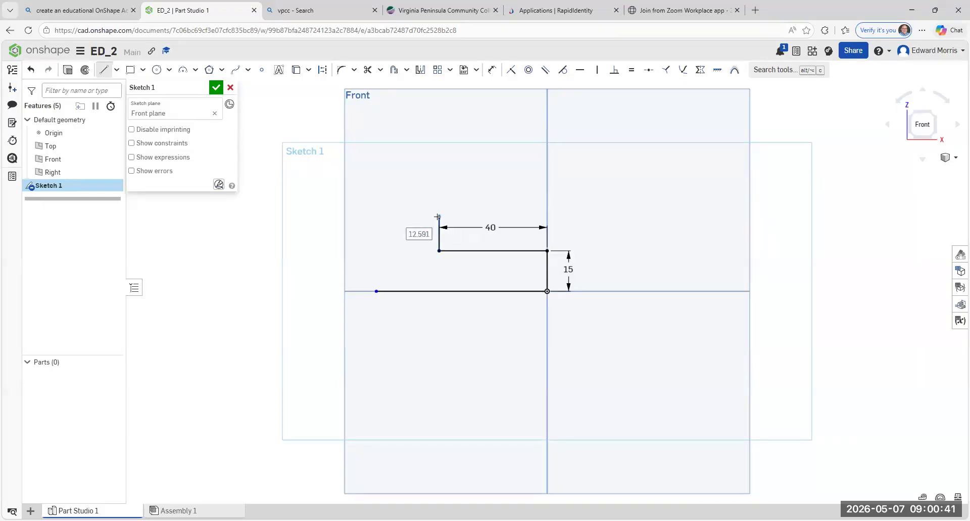
key("BackSpace")
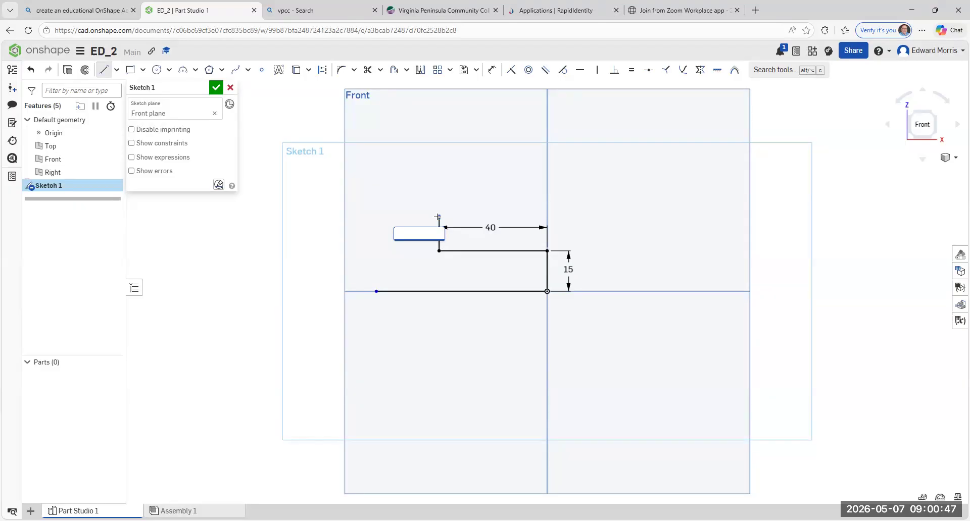
type("0")
key("Return")
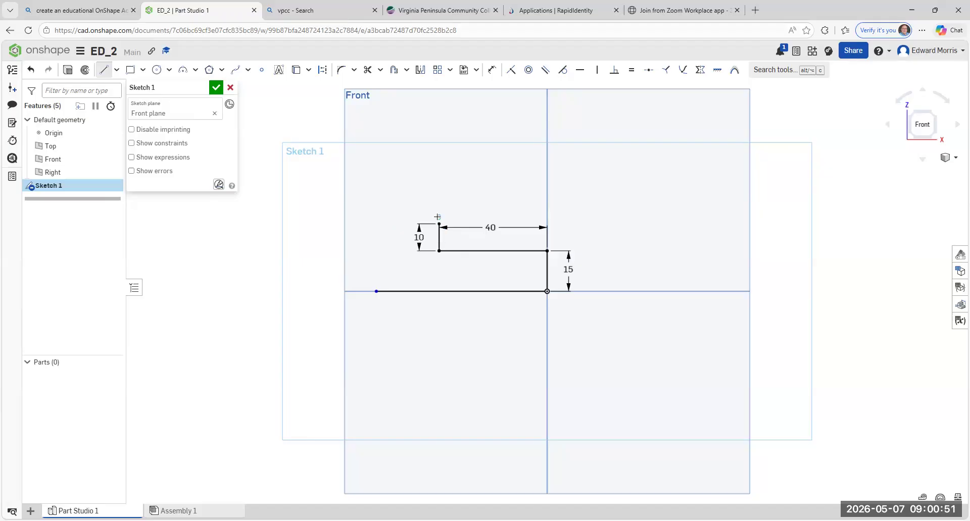
Draw a 20 mm horizontal line leftward from the upper end of the 10 mm vertical line.
left_click(439, 224)
left_click(358, 224)
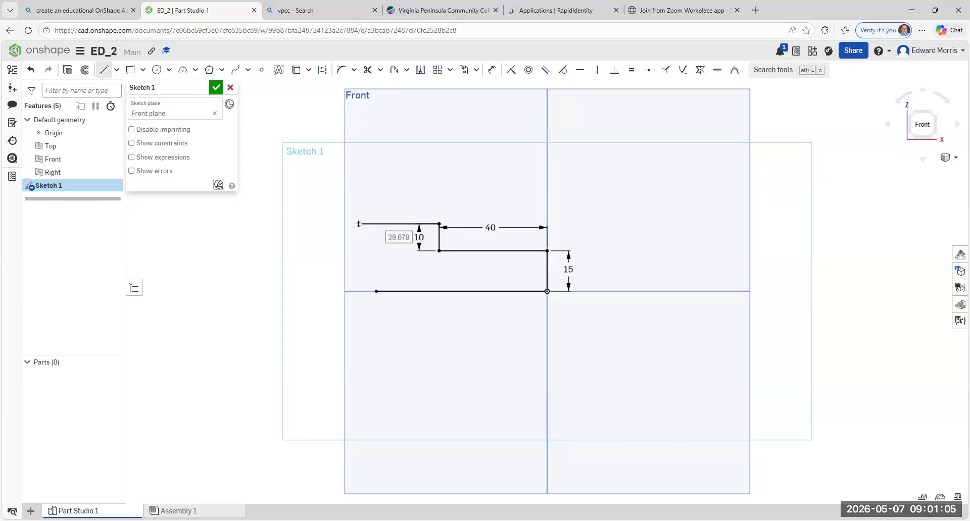
type("20")
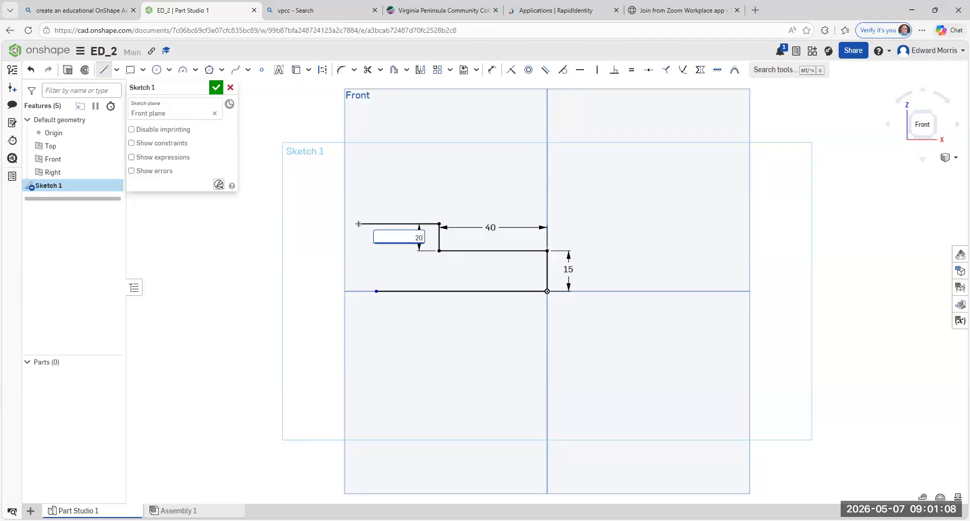
key("Return")
Draw a 12 mm vertical line upward from the left end of the 20 mm line.
left_click(385, 224)
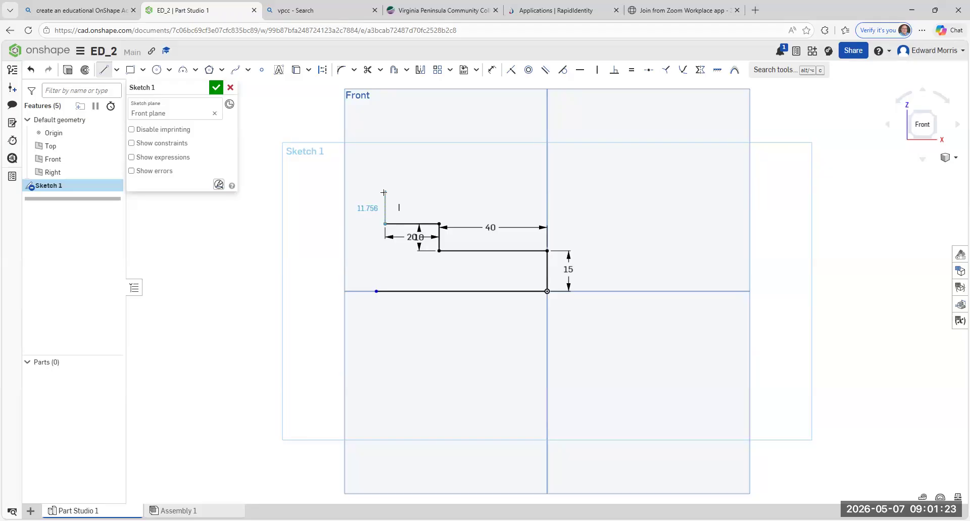
left_click(384, 192)
type("12")
key("Return")
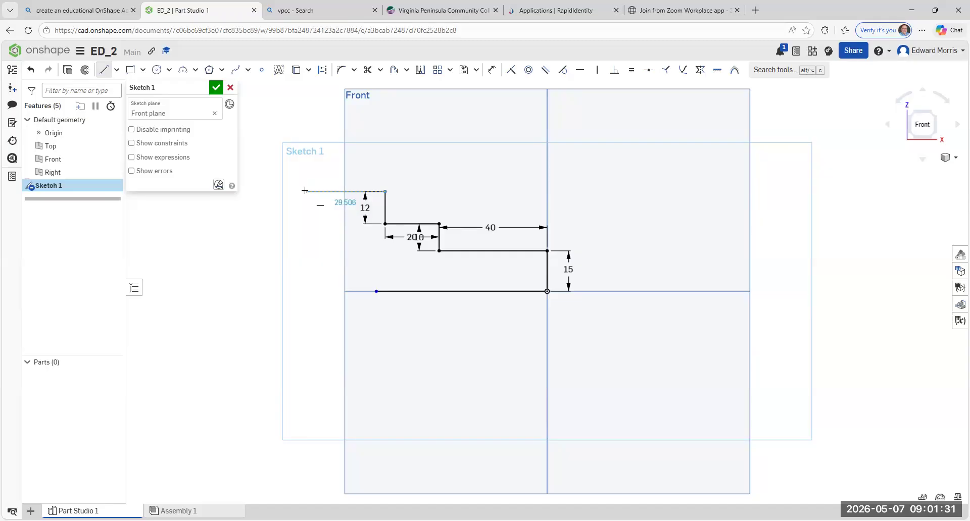
Continue the profile with a 30 mm horizontal line leftward and a 30 mm vertical line downward from its end.
left_click(304, 191)
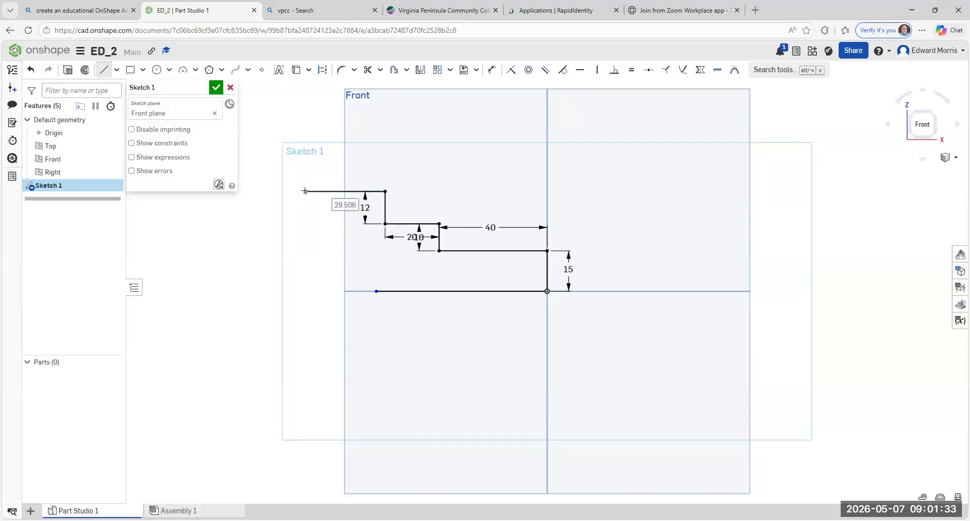
type("30")
key("Return")
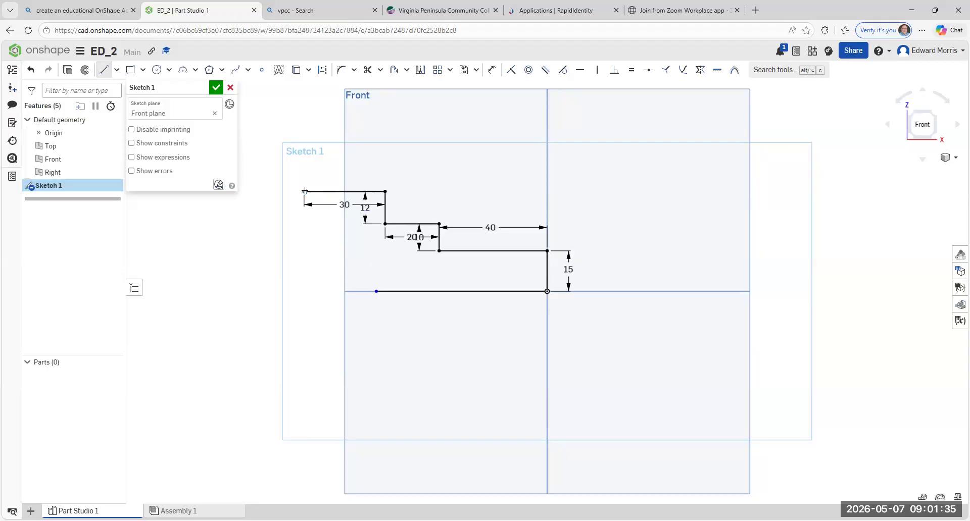
left_click(304, 272)
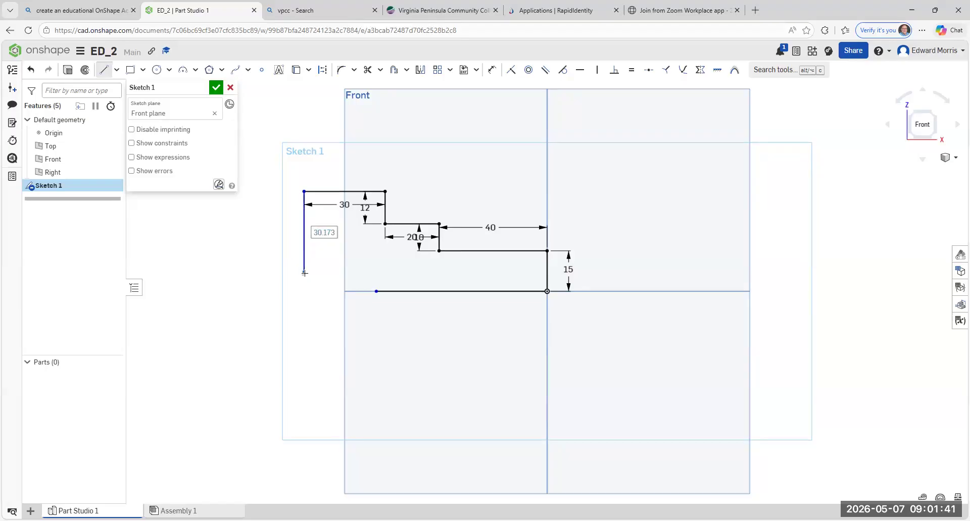
type("30")
key("Return")
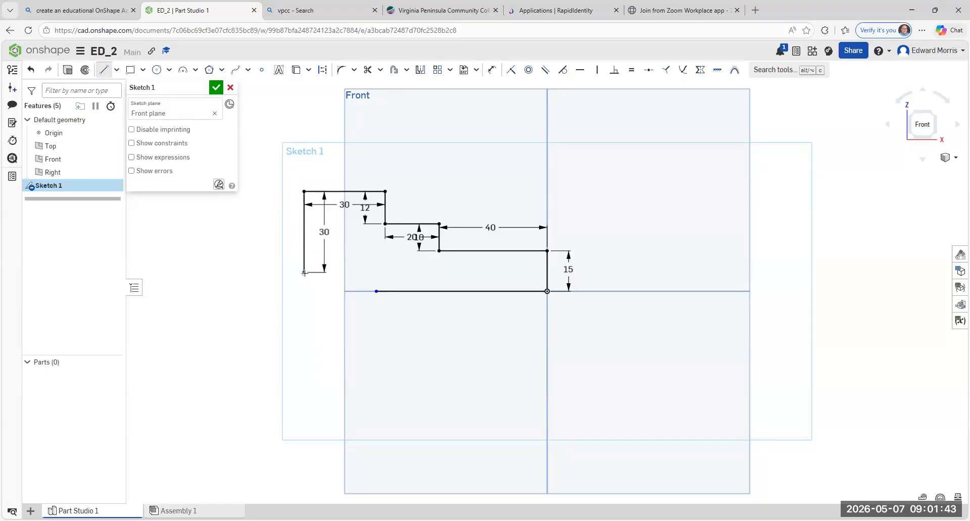
Draw a horizontal line about 92 mm long rightward from the 30 mm vertical line's lower end, crossing the 15 mm line, and end the line chain.
left_click(552, 272)
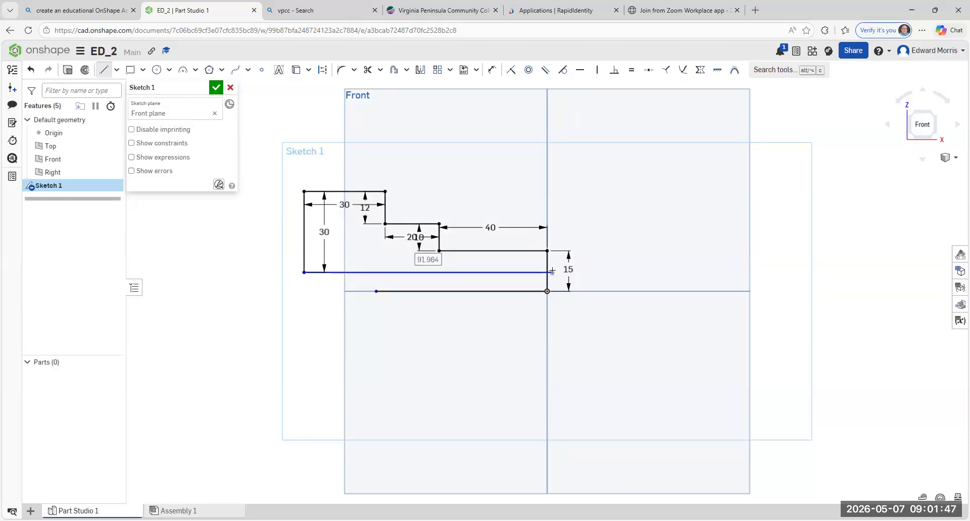
right_click(583, 194)
left_click(597, 201)
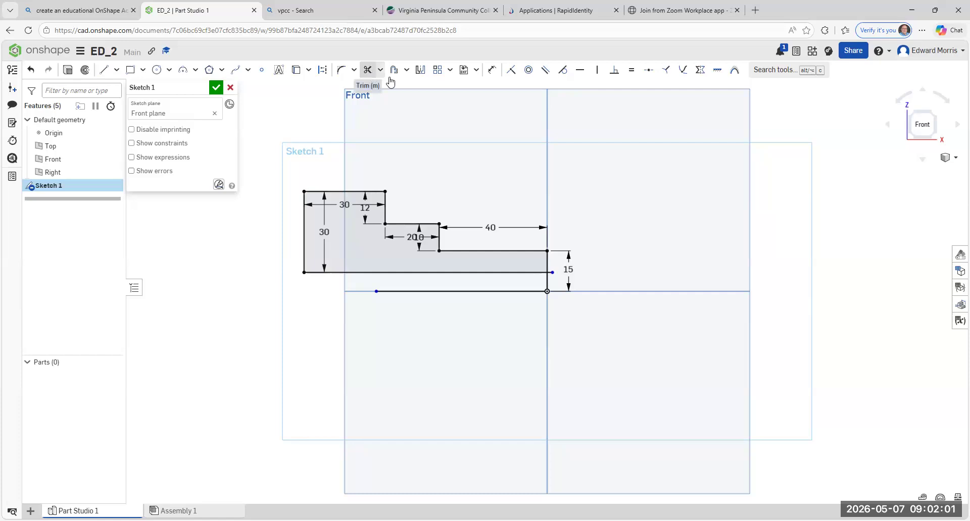
Trim the bottom line's overhang and the vertical segment between that line and the origin, and finish the sketch.
left_click(369, 74)
left_click(553, 272)
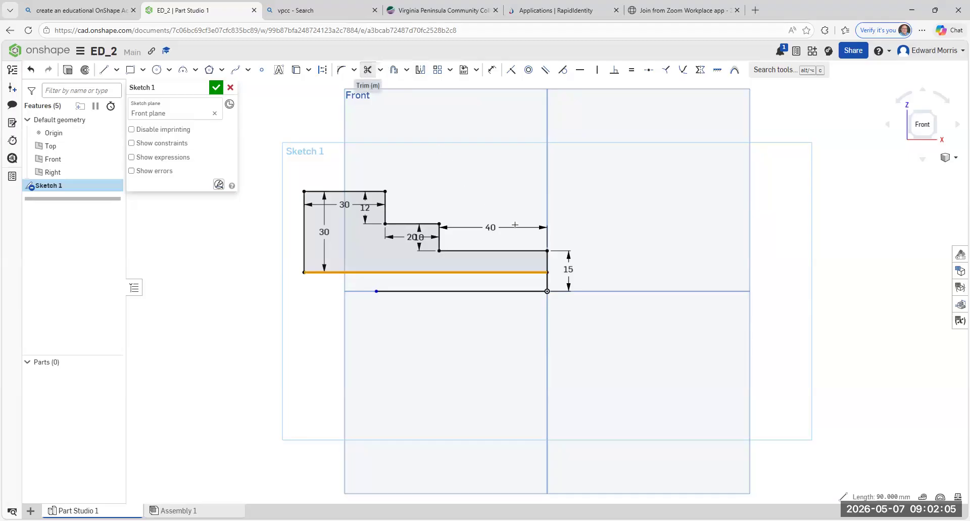
left_click(548, 286)
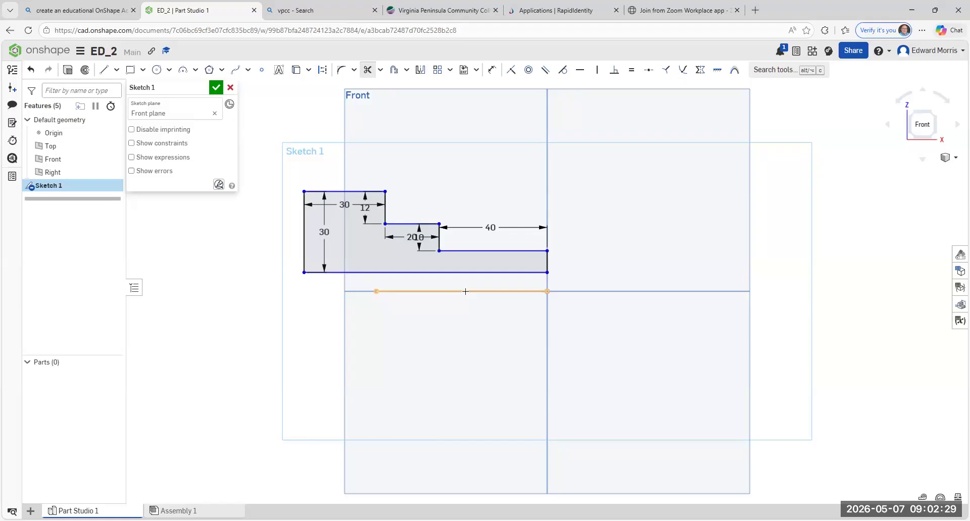
left_click(216, 90)
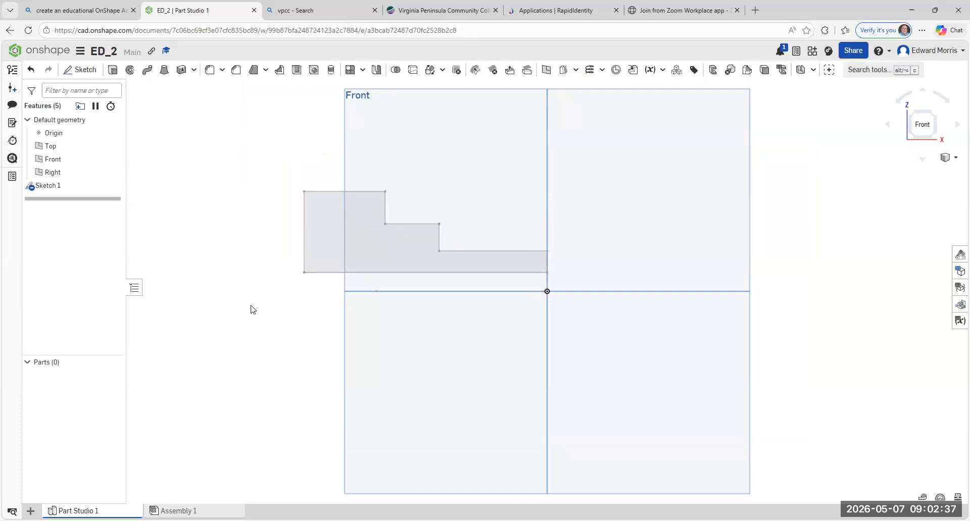
Revolve the stepped profile as a new solid, a full turn around the horizontal sketch line through the origin.
left_click(130, 74)
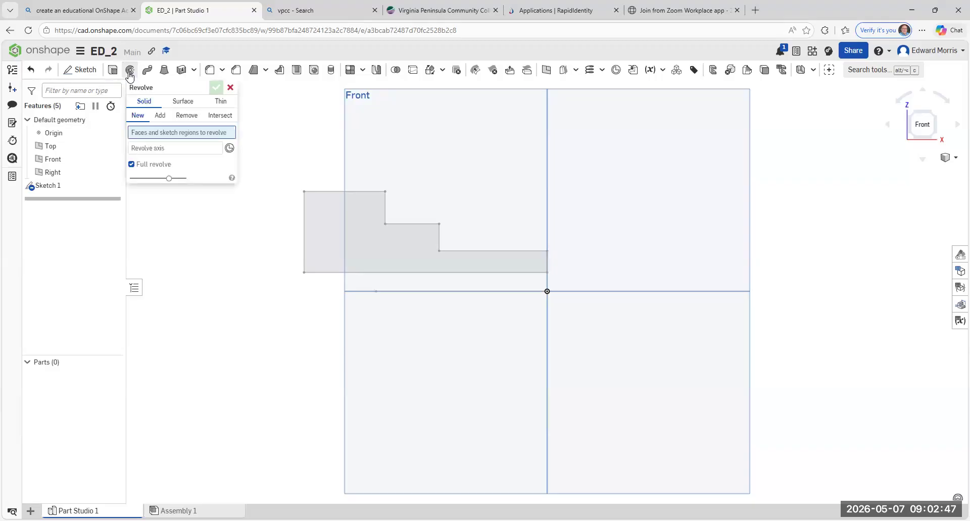
left_click(317, 230)
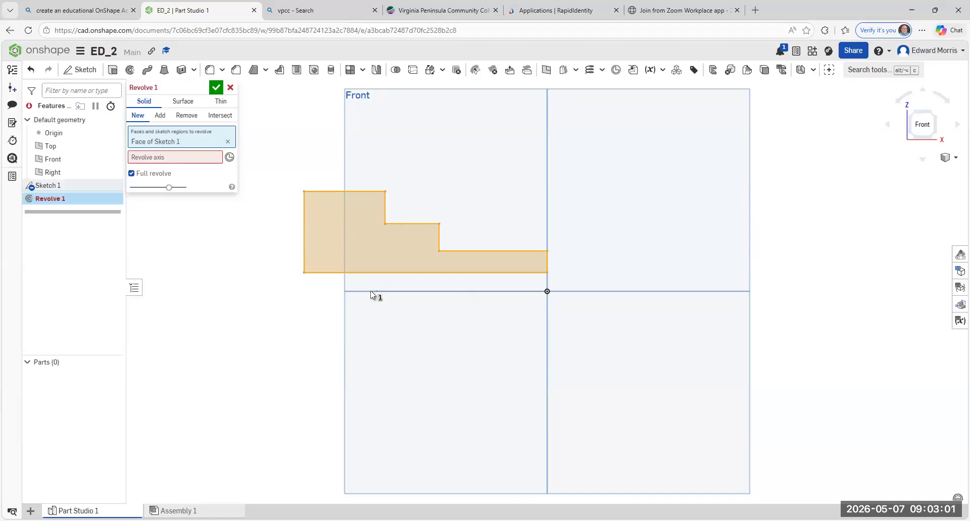
left_click(161, 157)
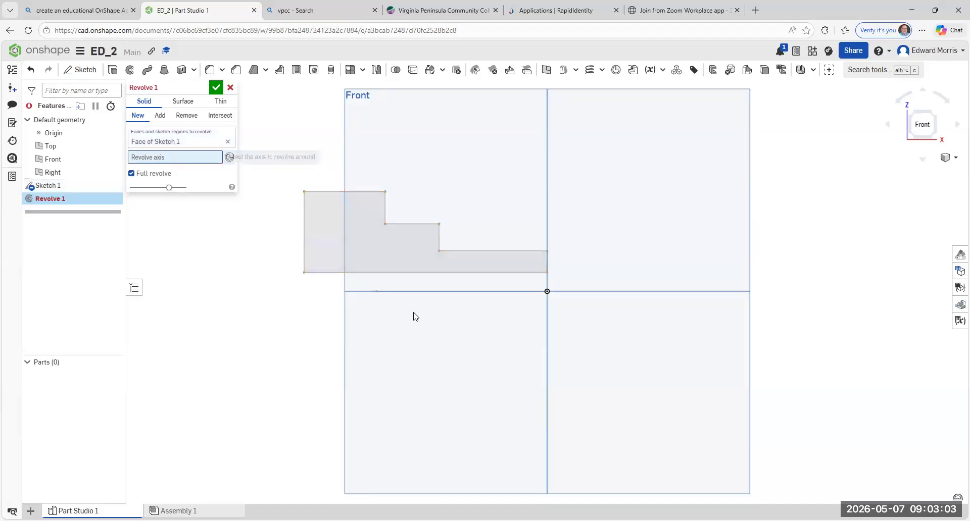
left_click(379, 292)
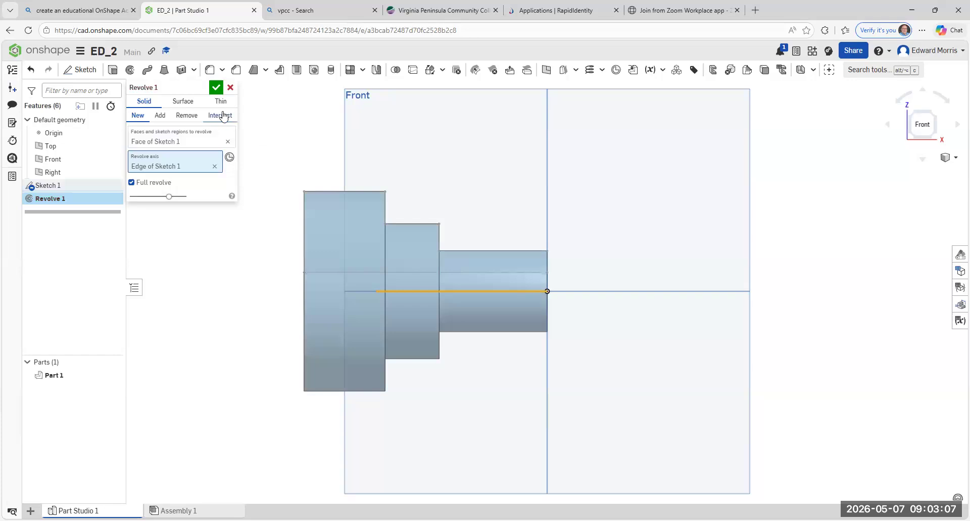
left_click(216, 87)
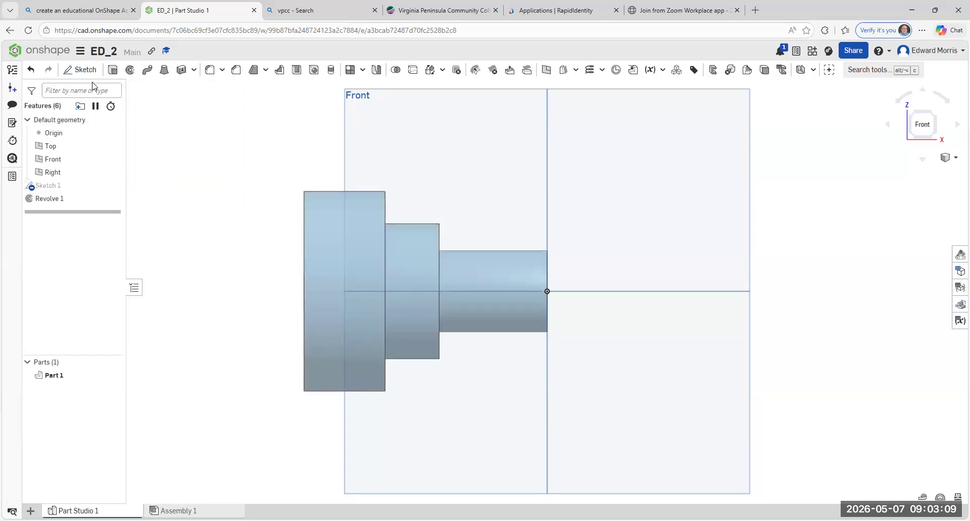
Undo the revolve and restore the profile sketch that was undone along with it.
left_click(31, 69)
key("ctrl+z")
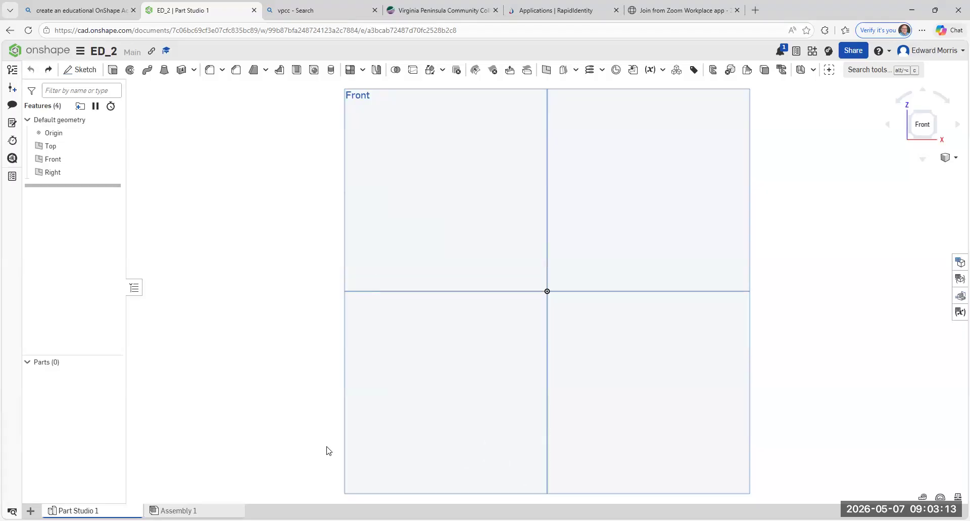
left_click(48, 70)
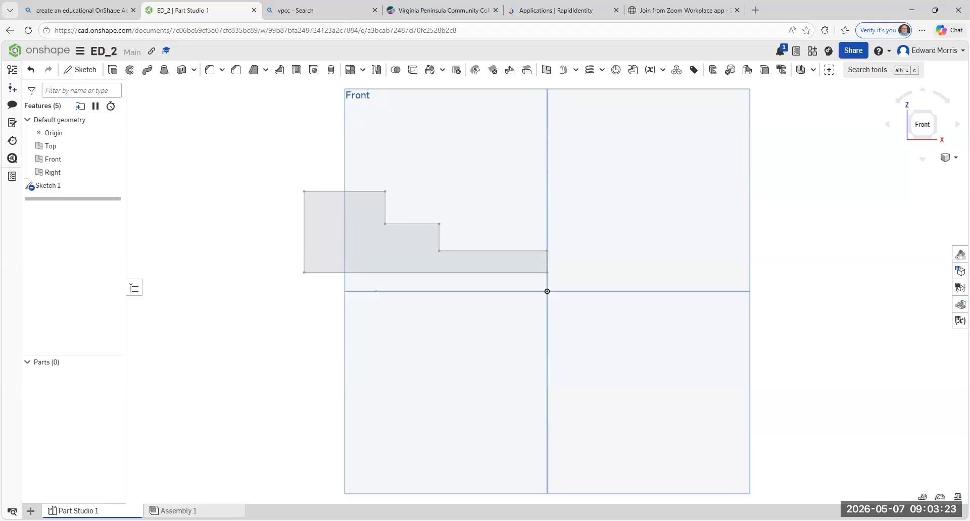
Create a full solid revolve of the stepped profile region, using the separate horizontal line from the origin as the axis.
left_click(130, 71)
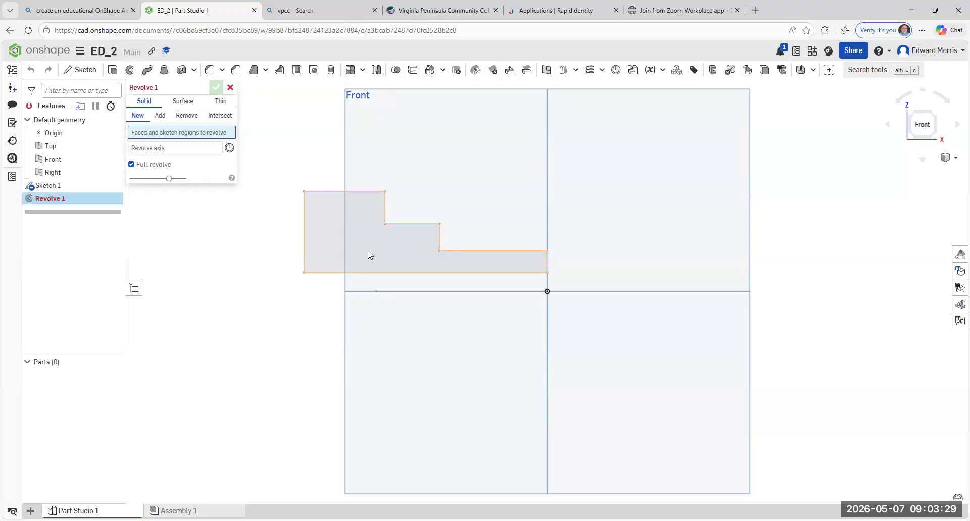
left_click(331, 247)
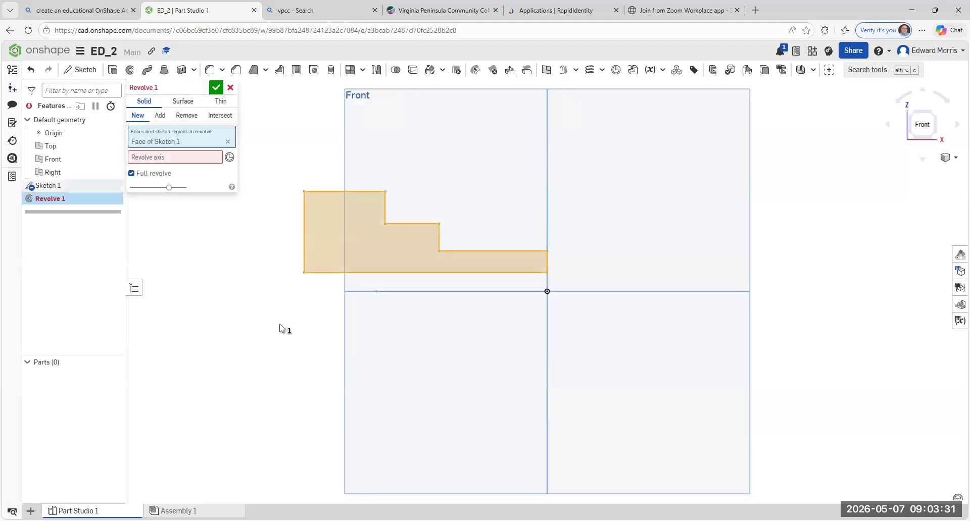
left_click(150, 158)
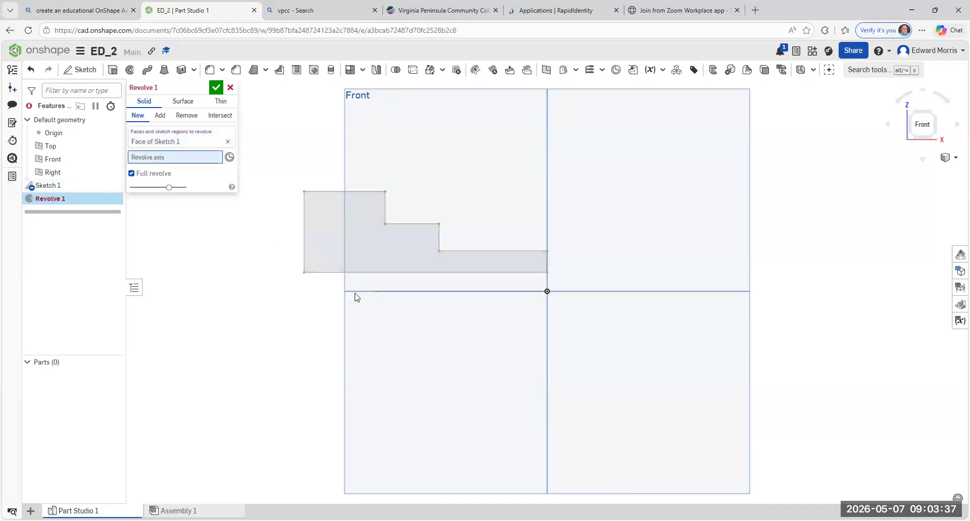
left_click(395, 293)
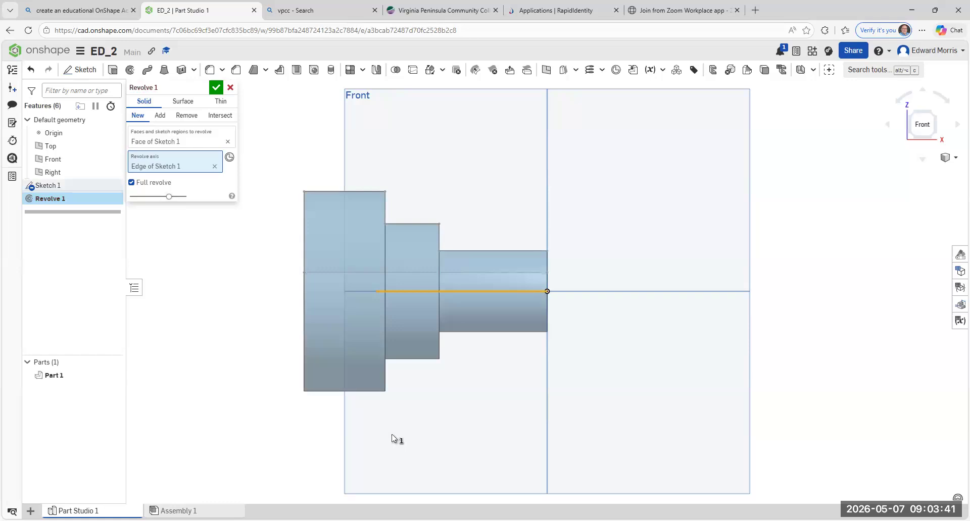
left_click(216, 87)
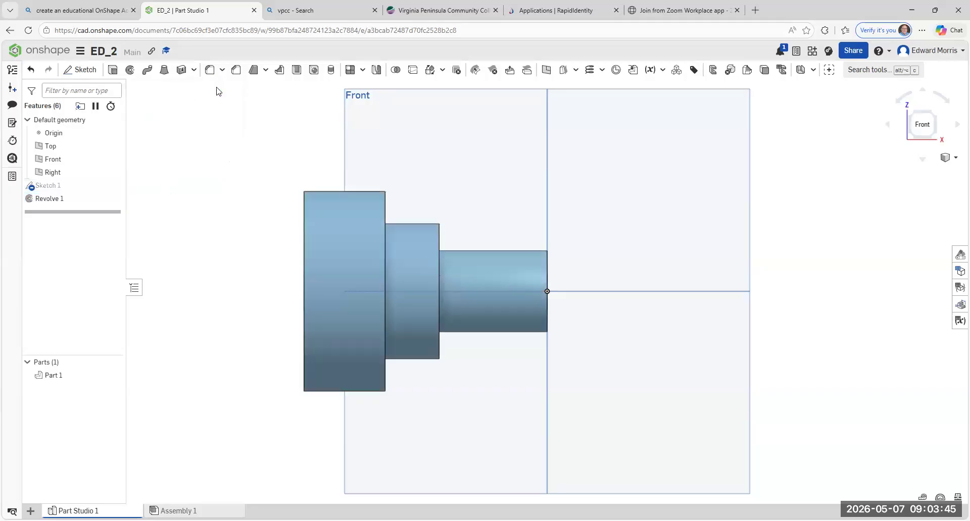
Examine the revolved part from the front, the back and several angled views, including the bore openings at both ends.
left_click(909, 111)
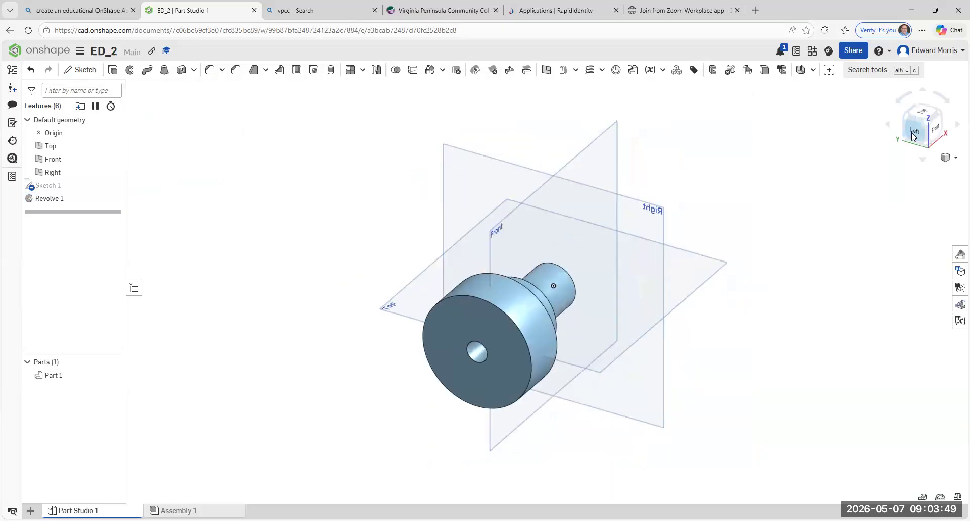
left_click(913, 137)
left_click(910, 120)
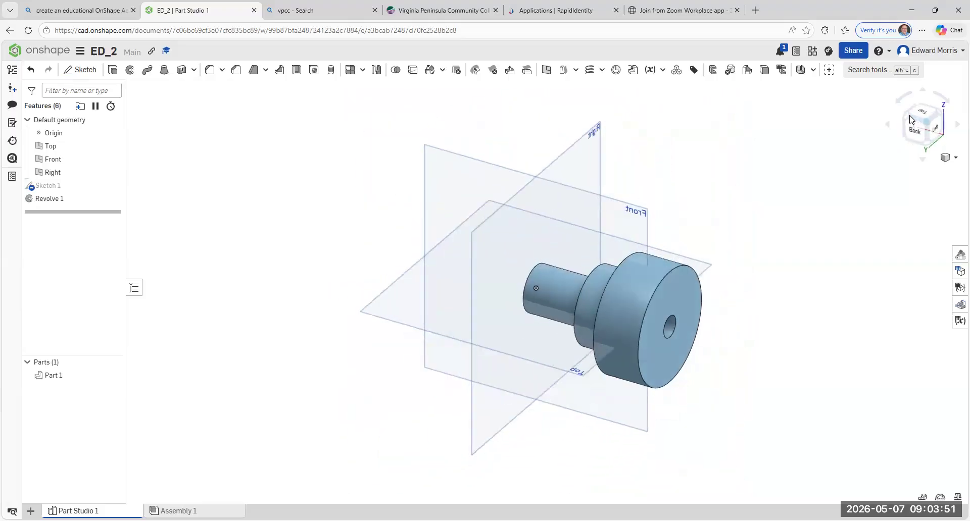
left_click(915, 130)
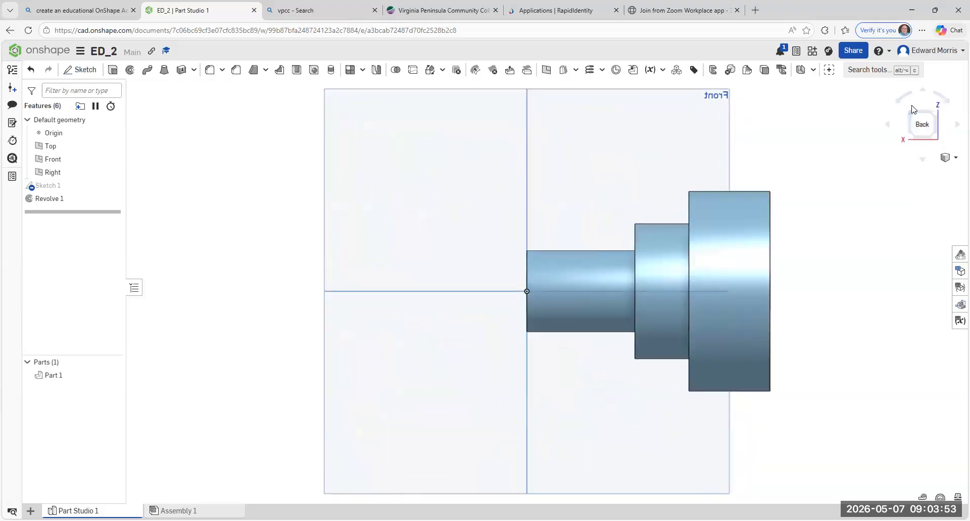
left_click(913, 132)
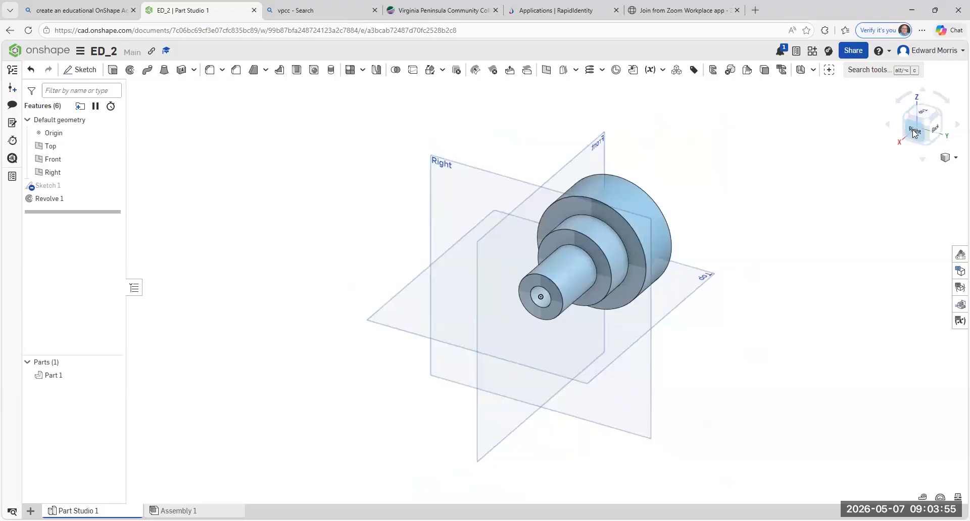
left_click(912, 129)
left_click(912, 124)
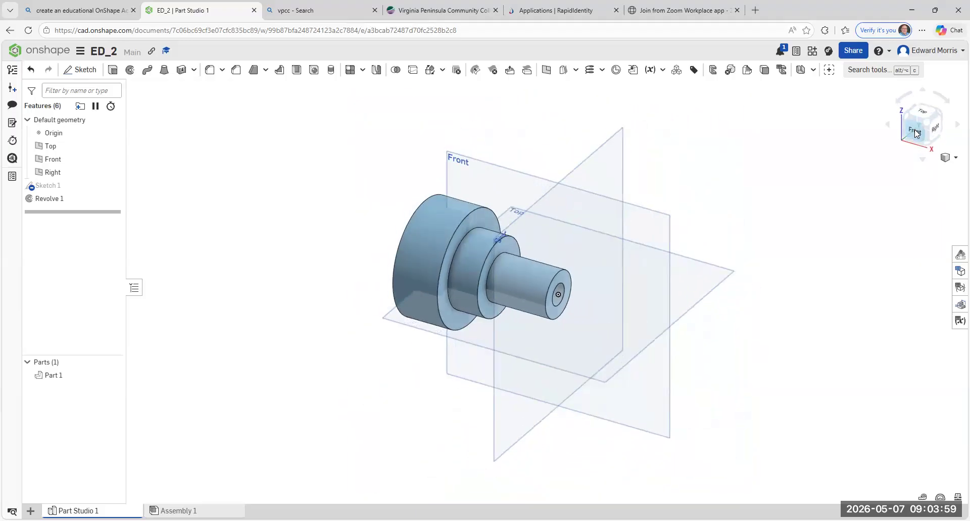
left_click(915, 133)
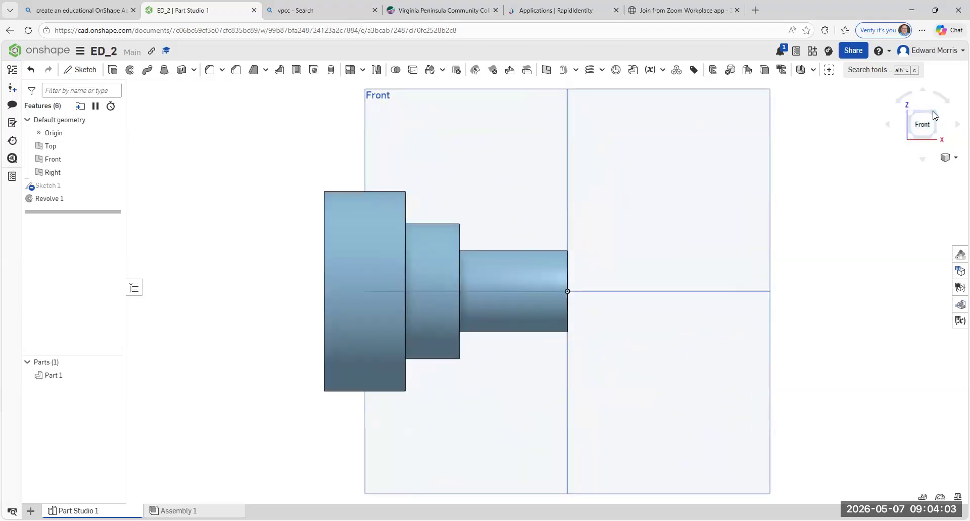
left_click(932, 112)
scroll(541, 282, "down", 2)
scroll(541, 282, "up", 4)
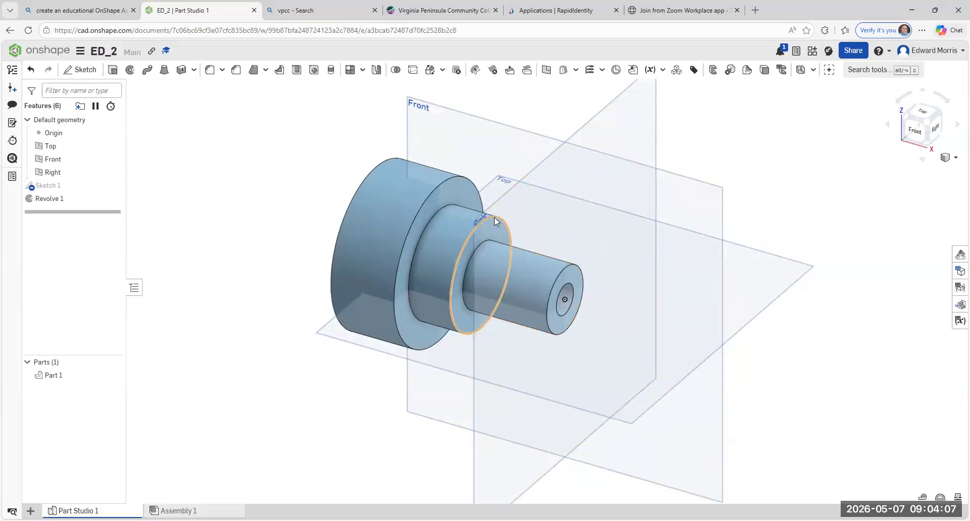
Chamfer the outer edges of the three cylindrical steps, including both edges of the largest one, with two distances of 5 mm.
left_click(235, 71)
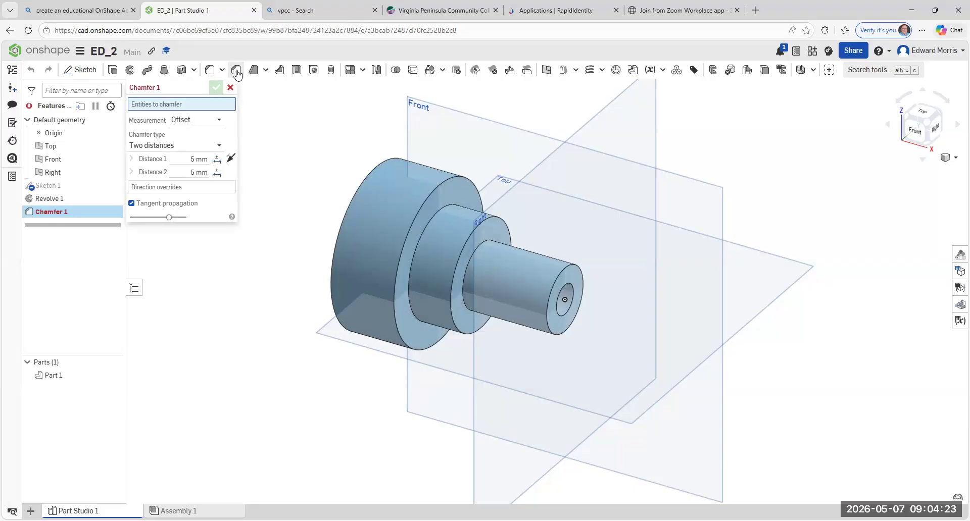
left_click(546, 256)
left_click(569, 272)
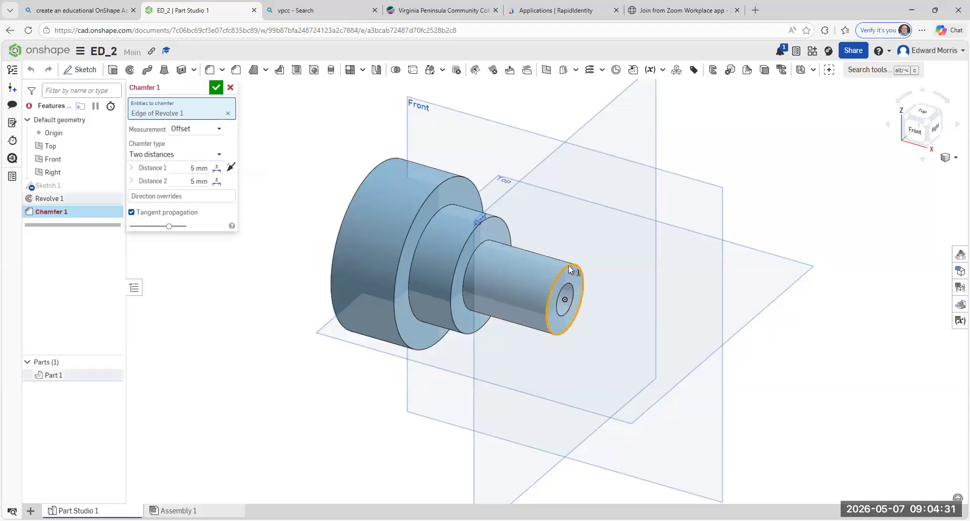
left_click(502, 217)
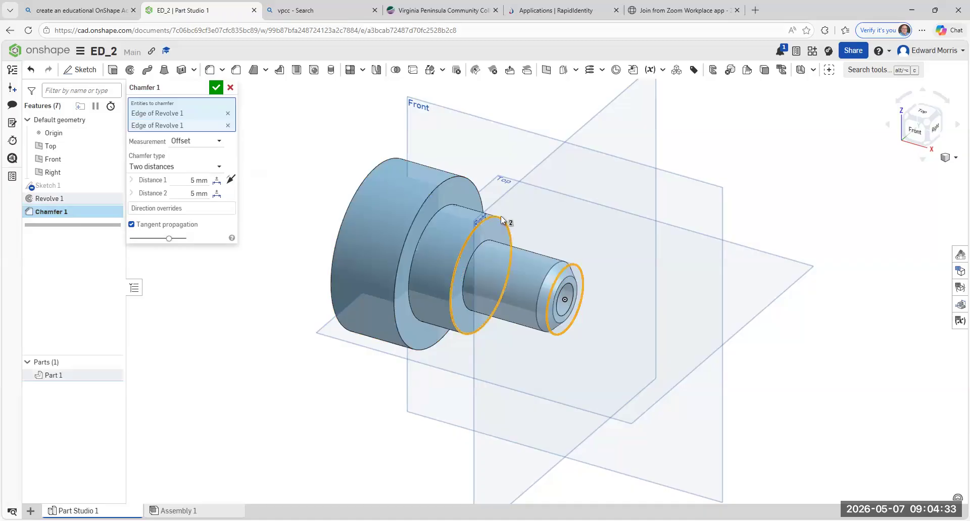
left_click(462, 176)
left_click(368, 175)
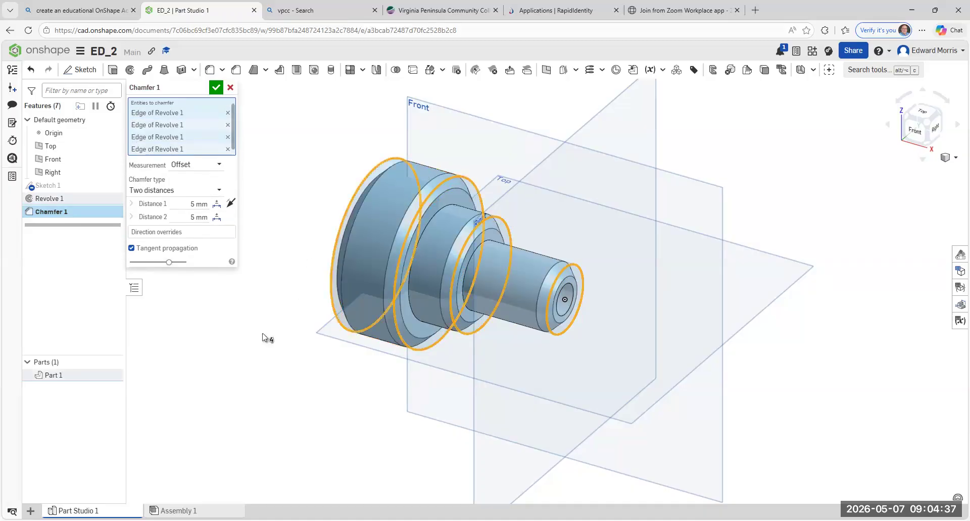
left_click(216, 87)
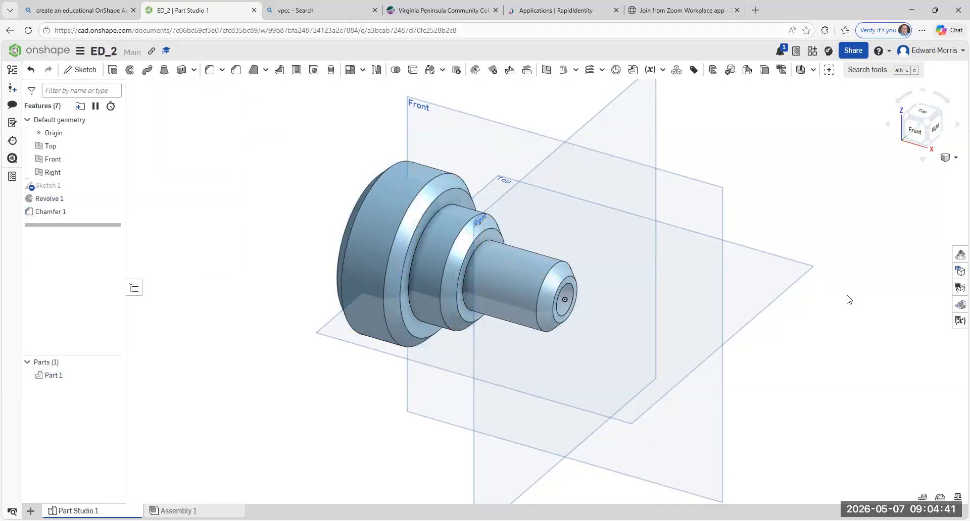
Examine the chamfered part from the front and from angled views of both ends.
left_click(910, 127)
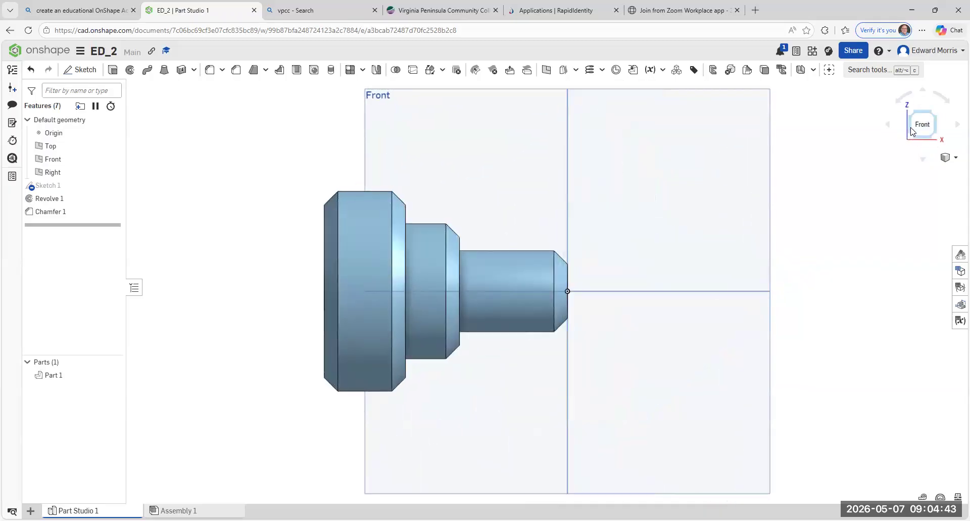
left_click(911, 118)
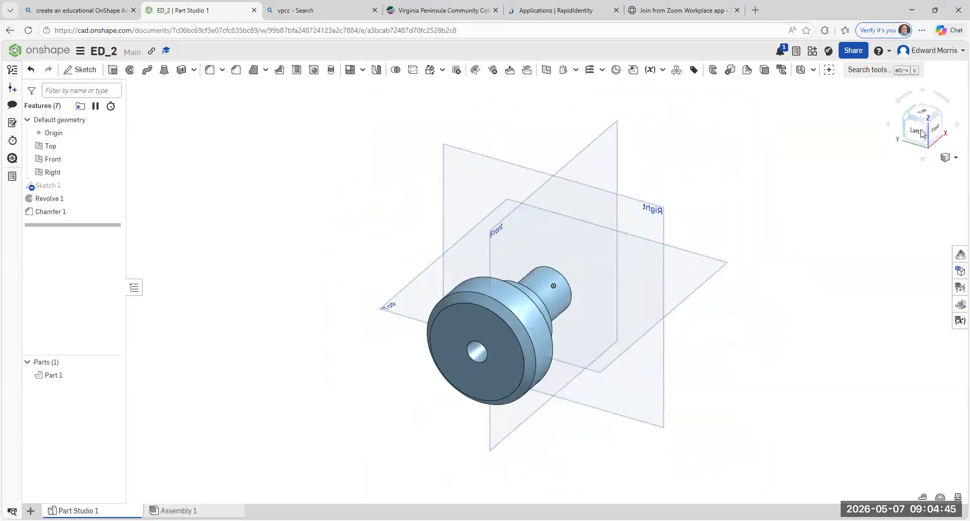
left_click(935, 124)
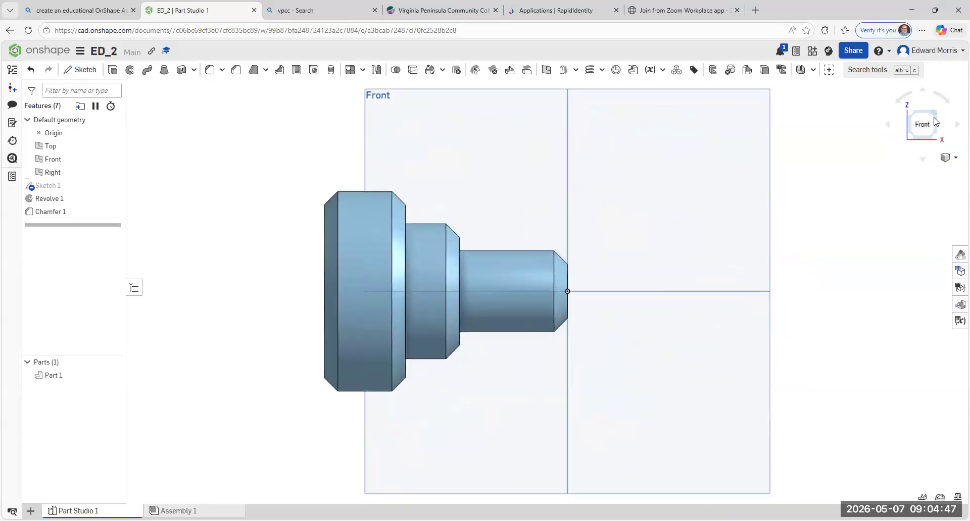
left_click(934, 116)
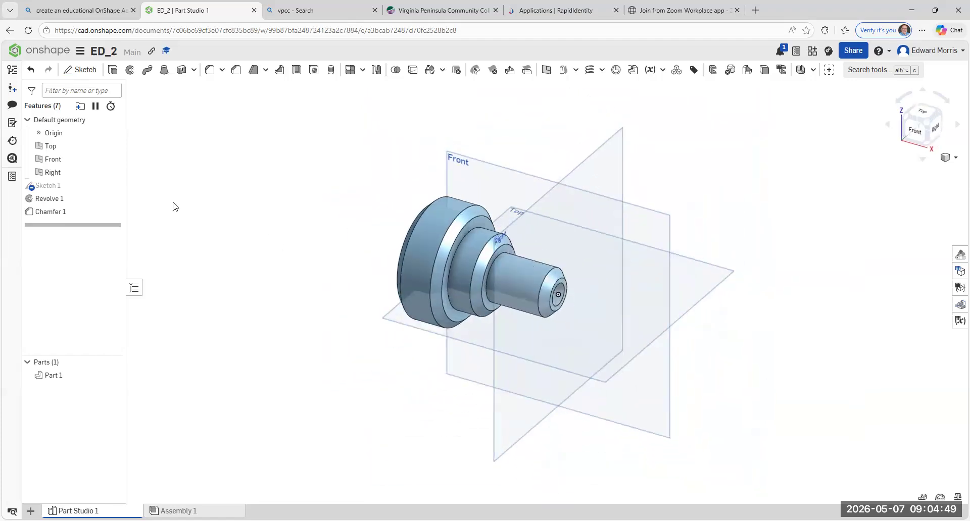
left_click(79, 52)
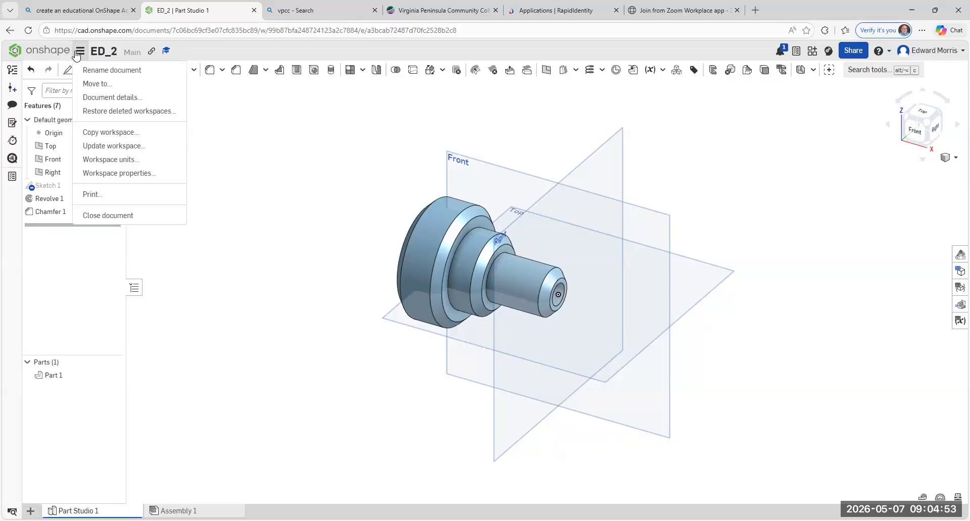
left_click(272, 160)
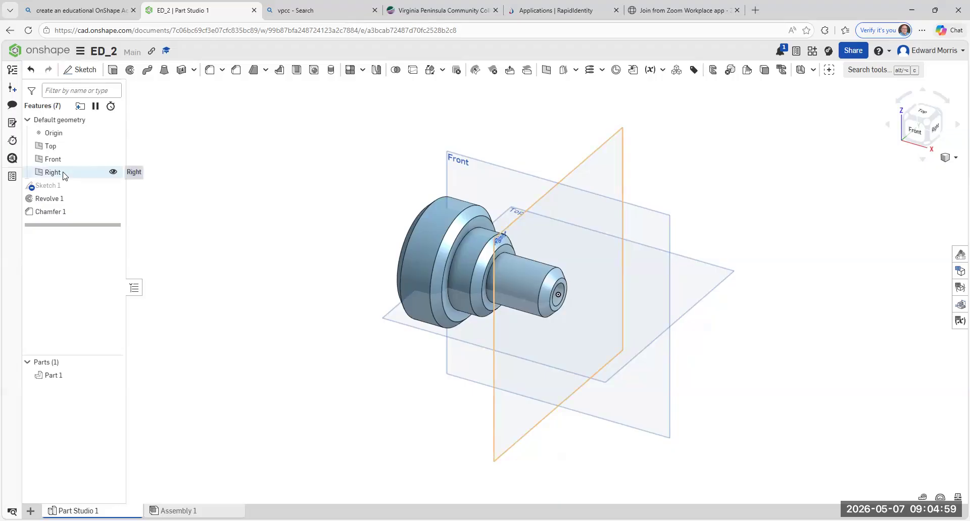
Hide the Top, Front and Right default planes so only the part is displayed.
left_click(113, 172)
left_click(113, 172)
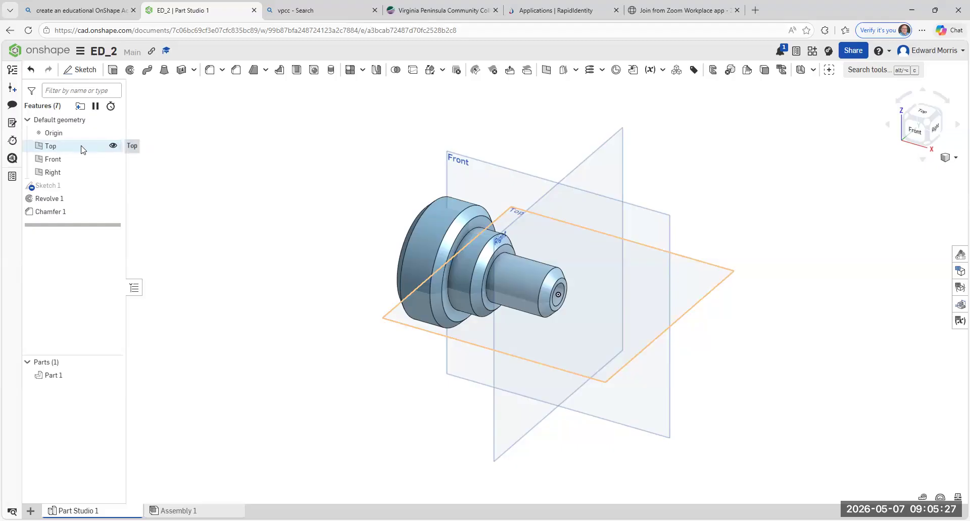
left_click(113, 146)
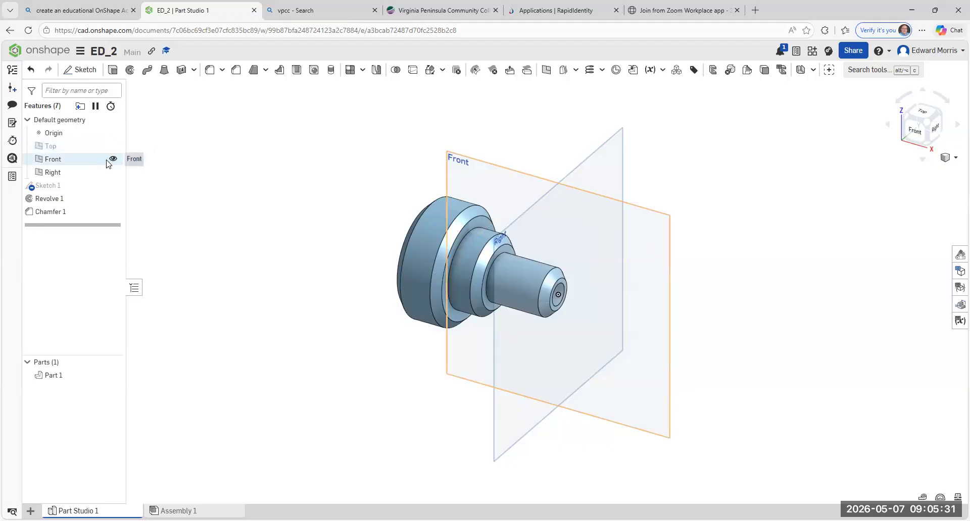
left_click(112, 160)
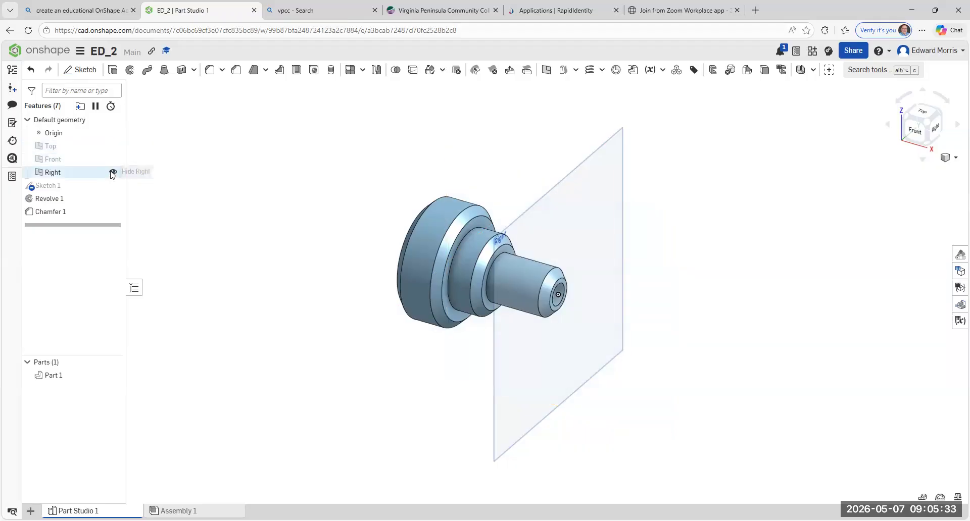
left_click(113, 172)
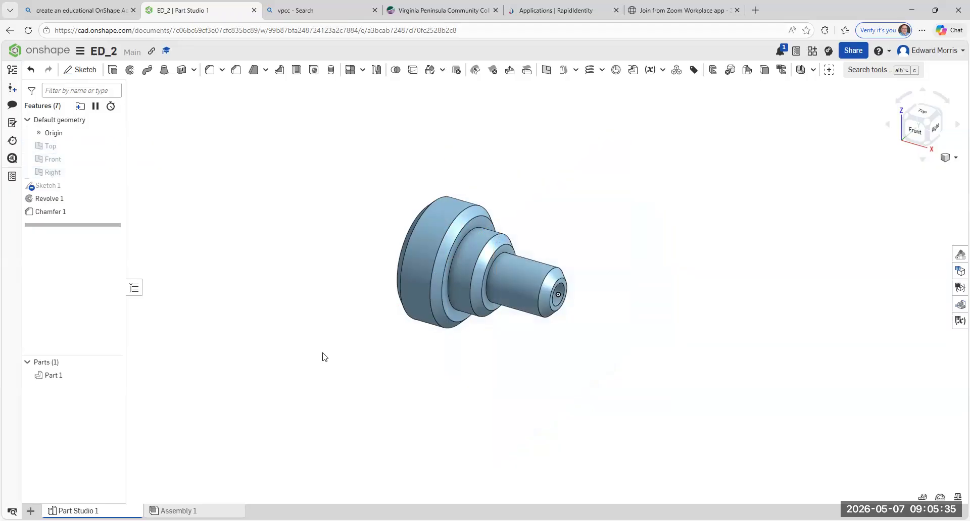
Examine the finished shaft without planes from the front, the large-end side and the small-end isometric view, including the bore openings.
left_click(917, 131)
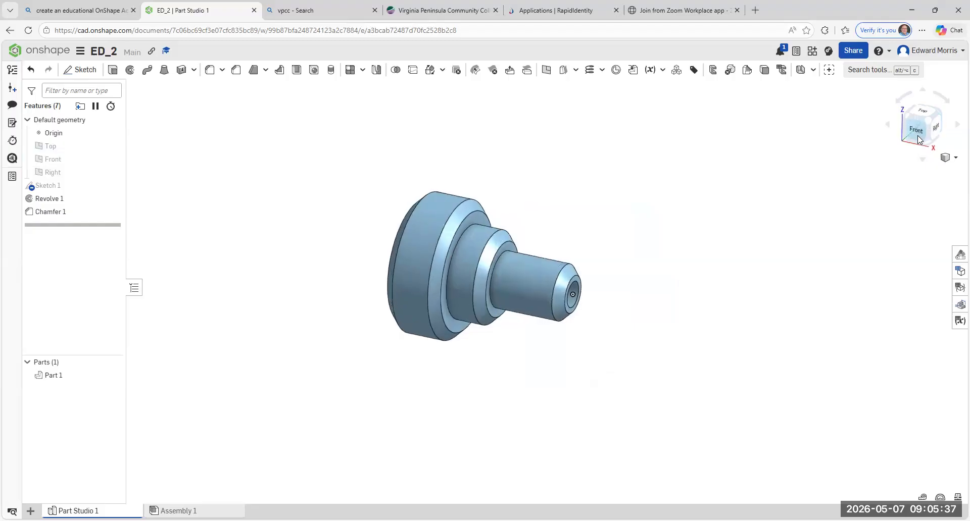
left_click(932, 115)
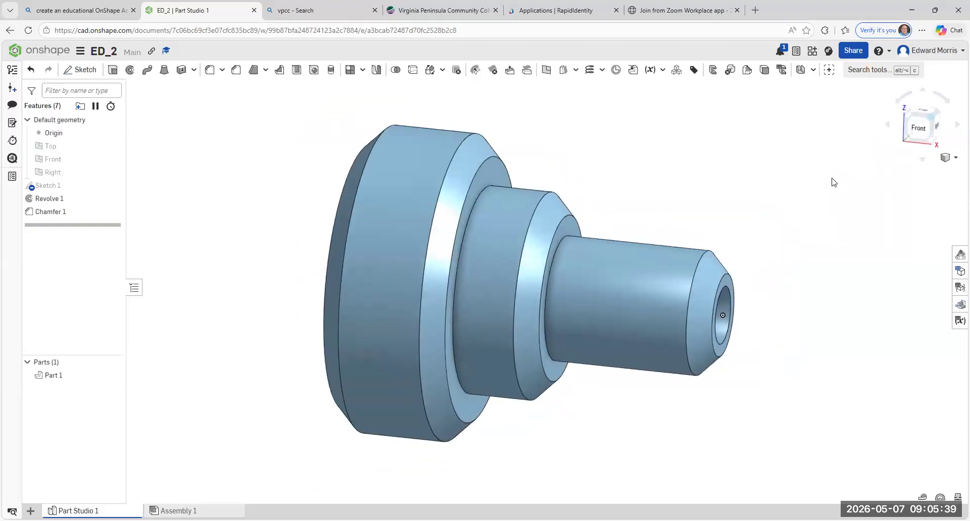
left_click(917, 140)
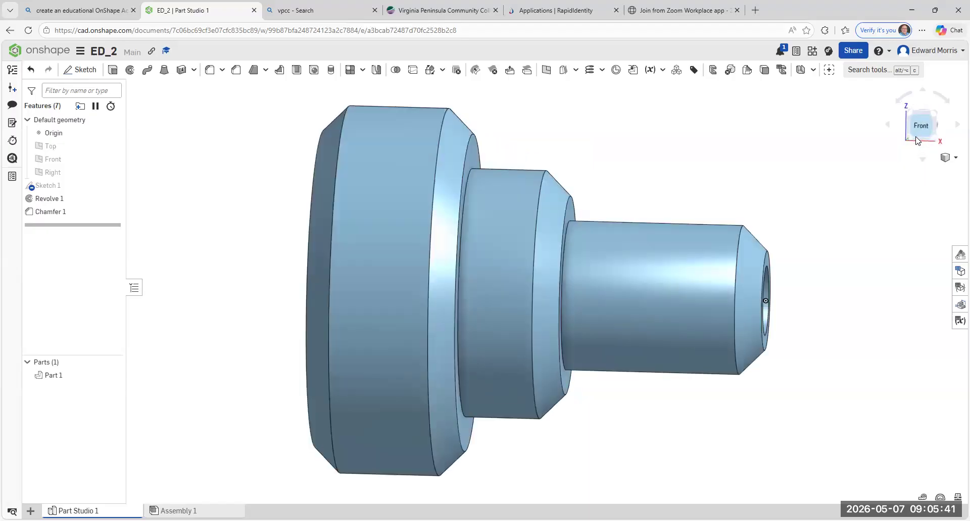
left_click(913, 115)
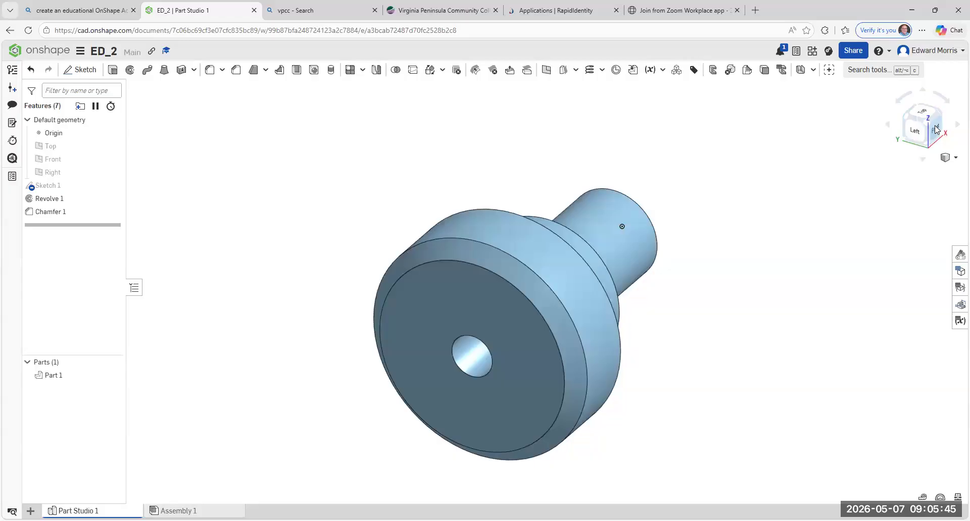
left_click(934, 130)
left_click(936, 113)
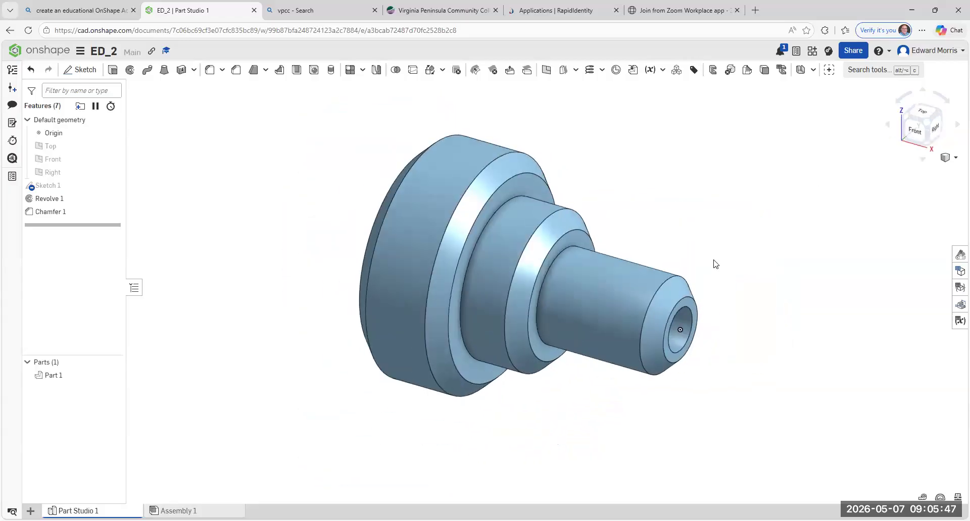
scroll(715, 419, "down", 3)
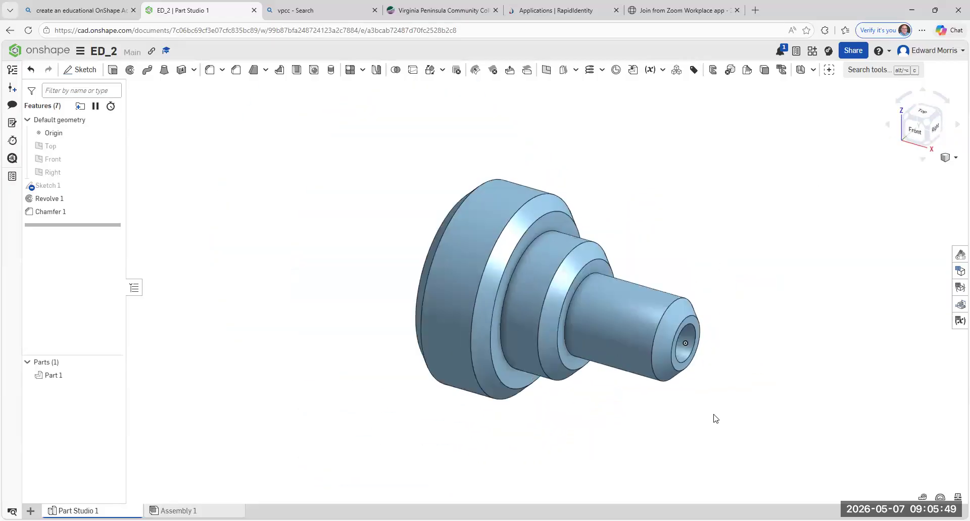
middle_click_drag(666, 407, 514, 379)
scroll(514, 374, "up", 2)
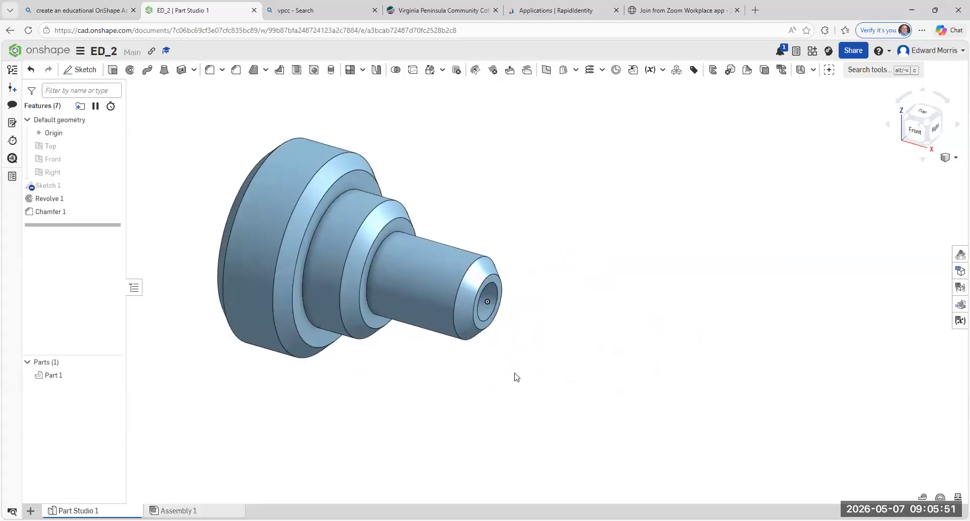
scroll(514, 374, "up", 1)
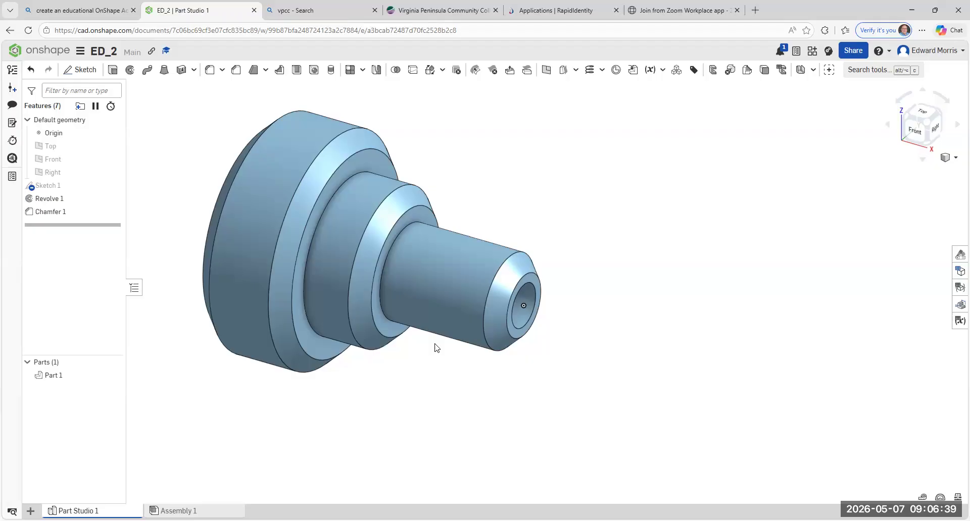
left_click(912, 136)
left_click(916, 124)
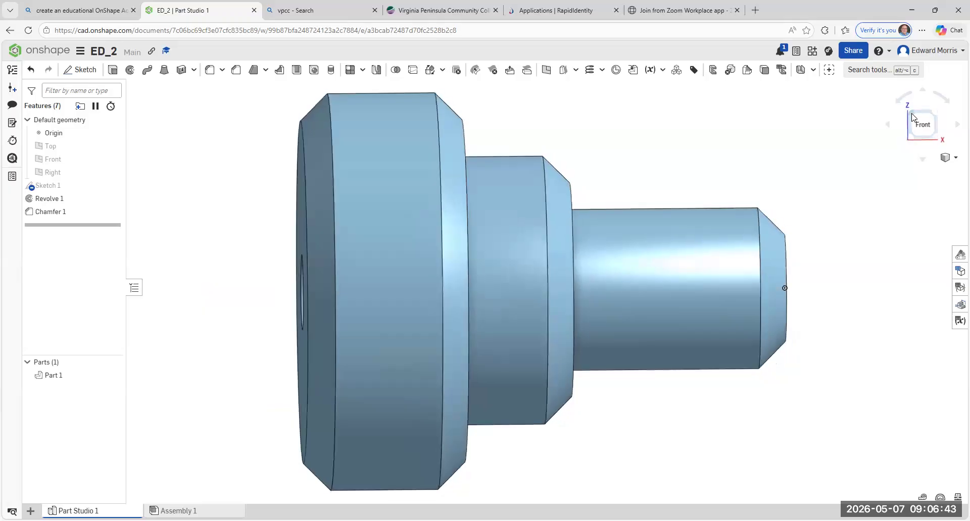
left_click(934, 129)
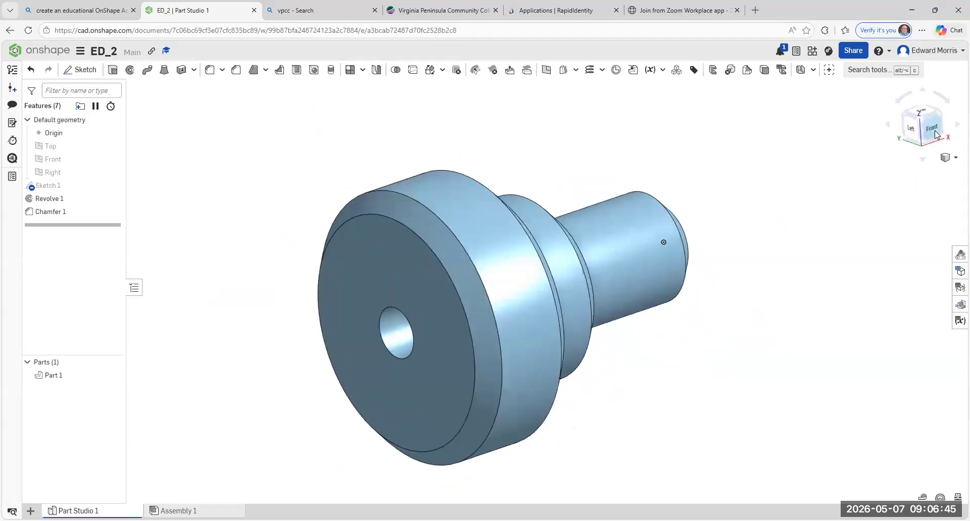
left_click(934, 120)
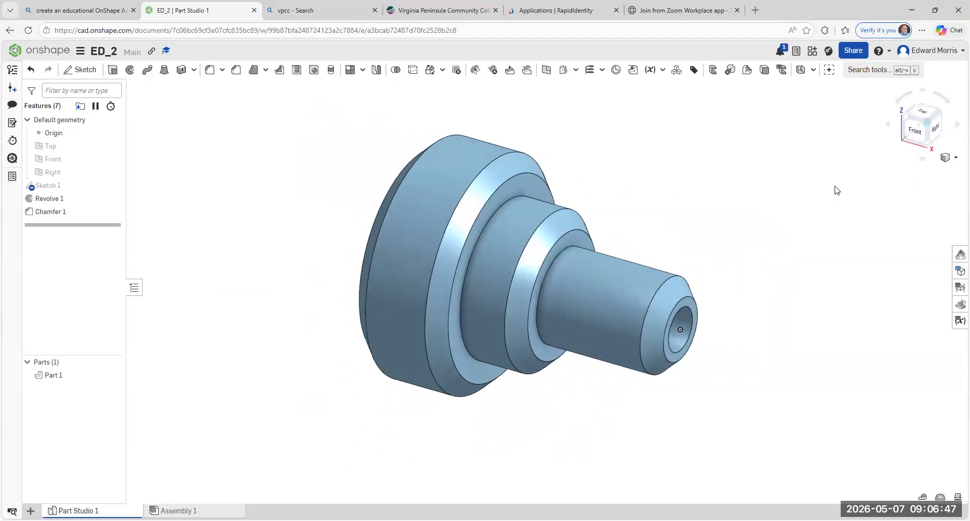
Download an image of the shaft's isometric view using the Letter portrait print setup, and open the downloaded Part Studio 1.png.
middle_click_drag(742, 269, 663, 256)
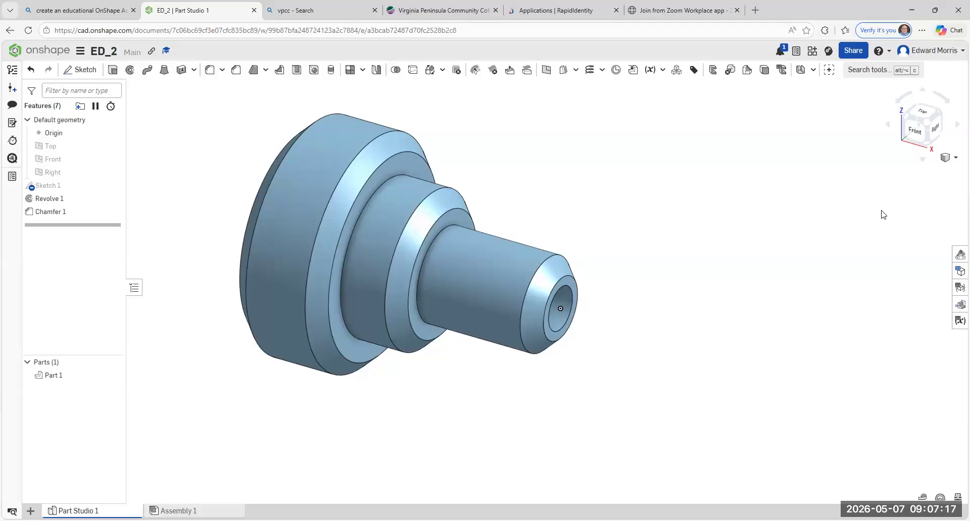
scroll(539, 211, "up", 2)
middle_click_drag(537, 208, 548, 222)
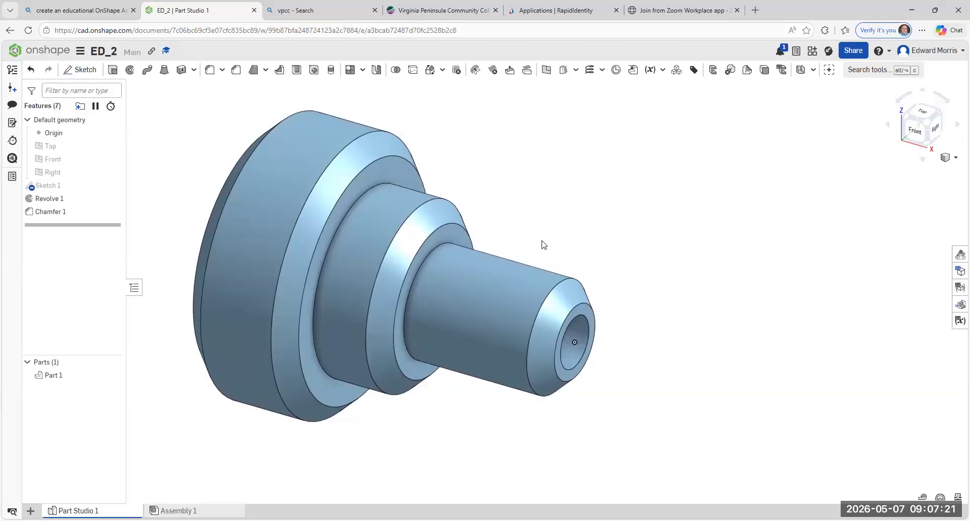
left_click(79, 53)
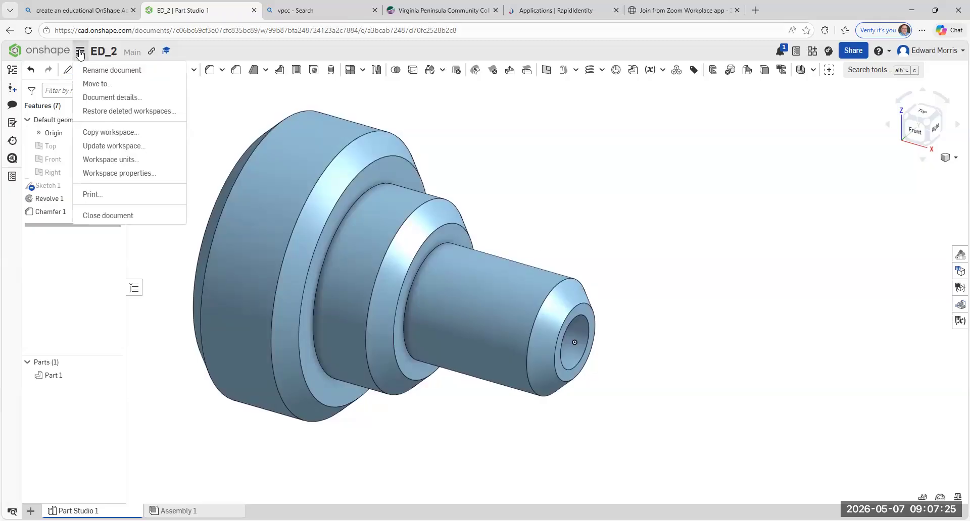
left_click(110, 194)
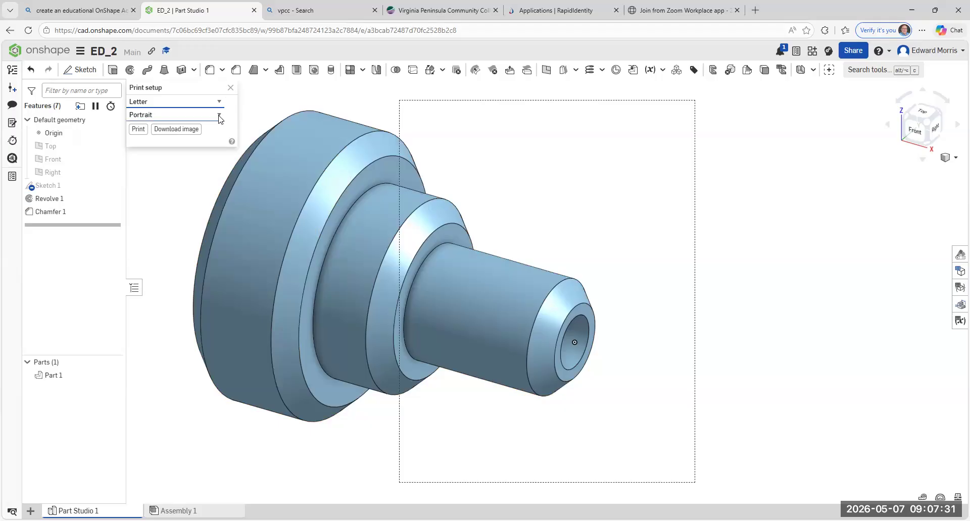
left_click(173, 129)
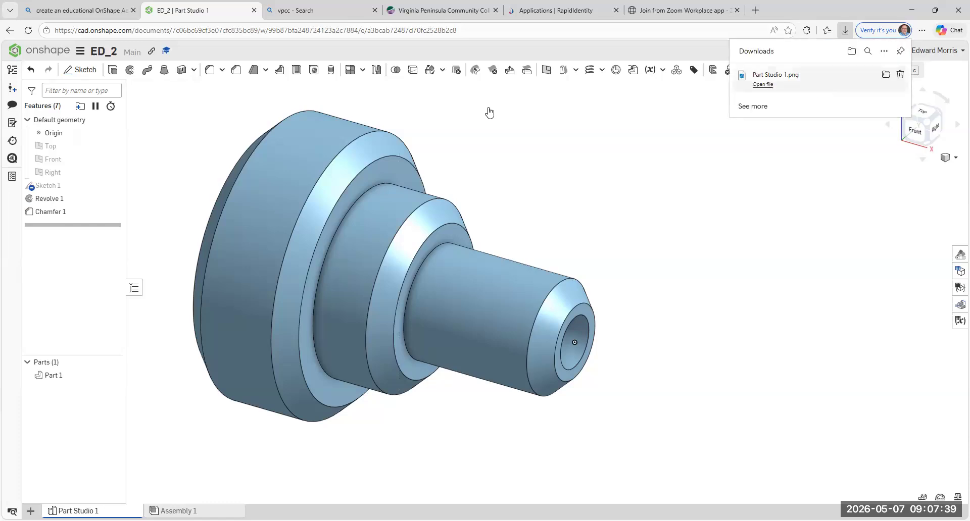
left_click(765, 77)
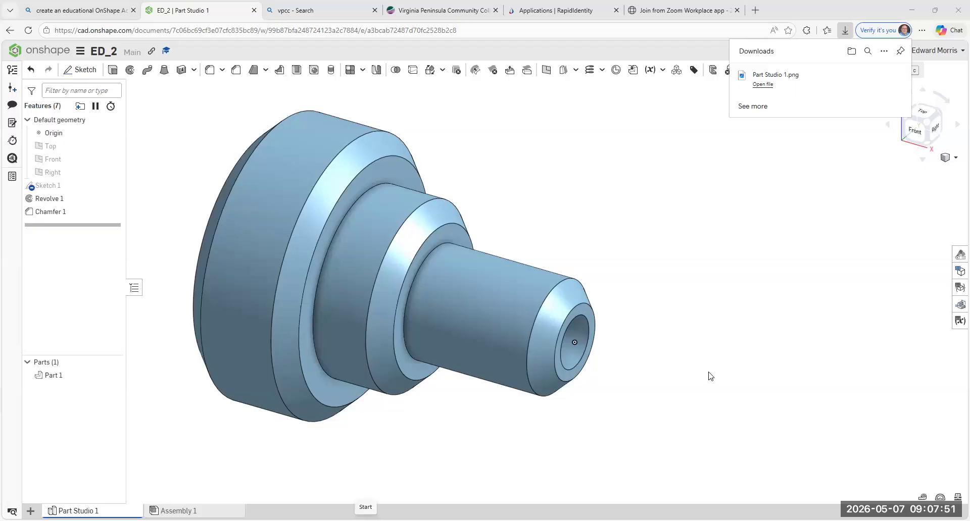
Download an image of the shaft using the Letter landscape print setup, with the part centred in the frame, and open the downloaded Part Studio 1 (1).png.
left_click(81, 55)
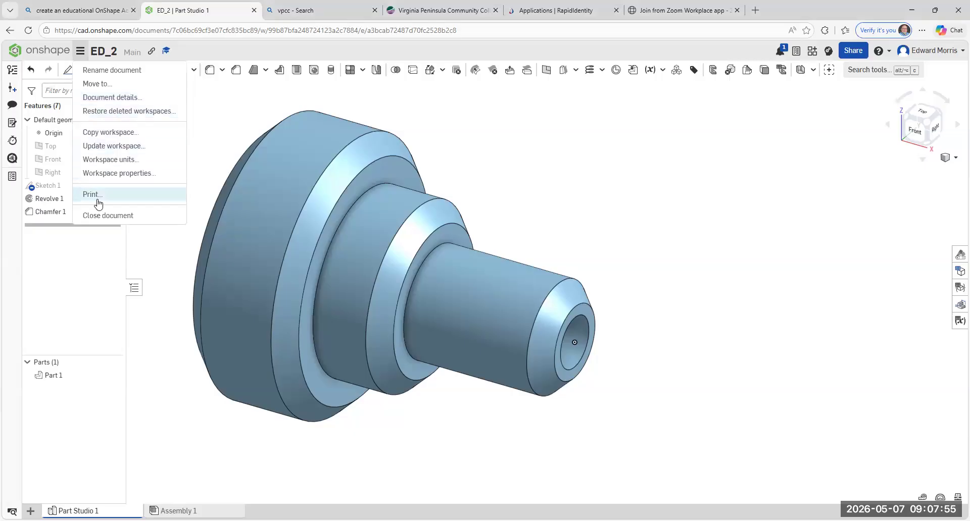
left_click(66, 196)
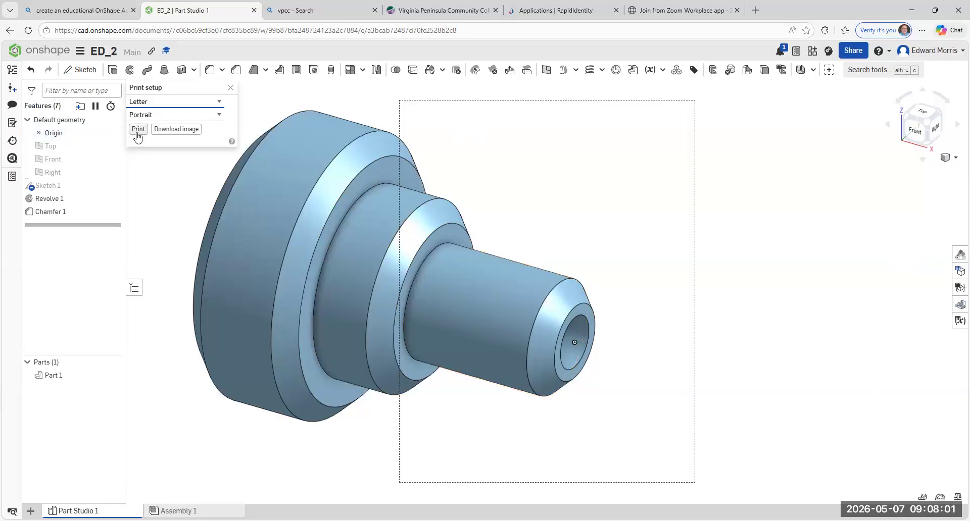
left_click(220, 116)
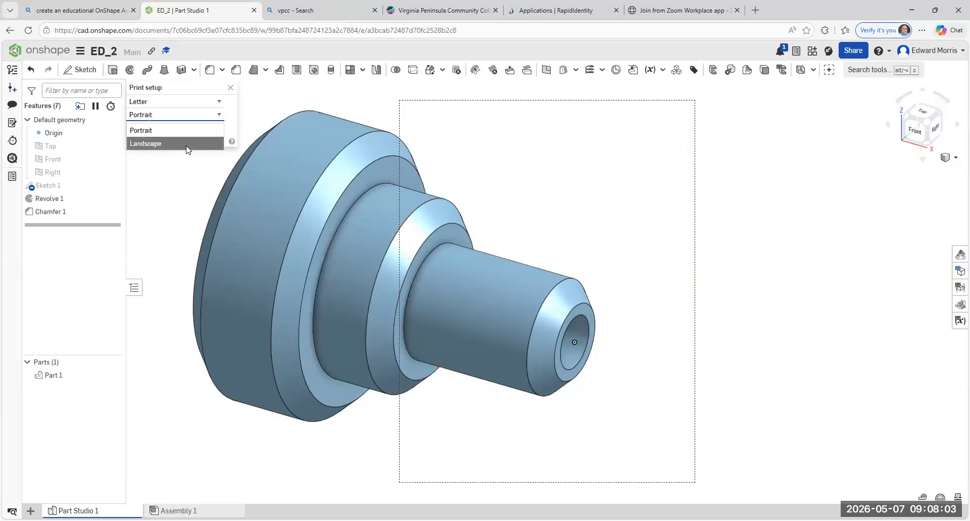
left_click(188, 146)
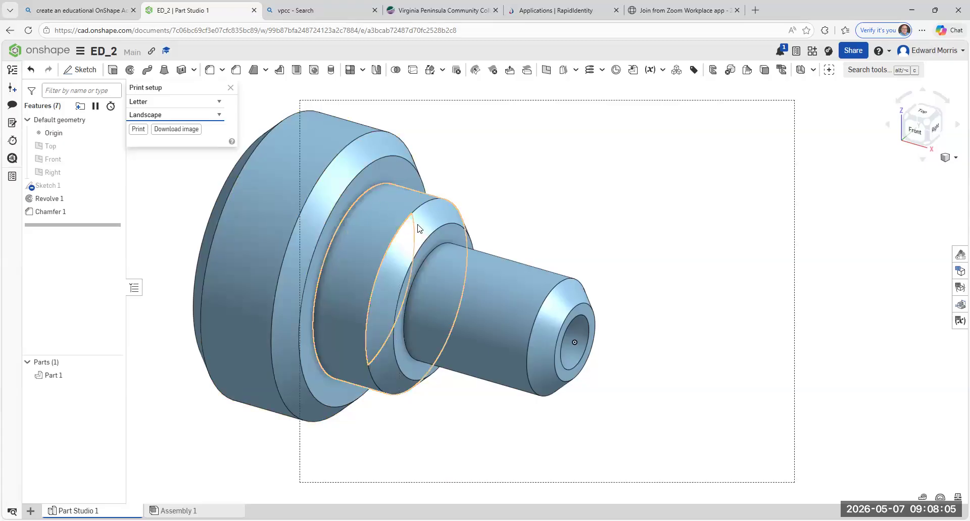
middle_click_drag(500, 208, 636, 225)
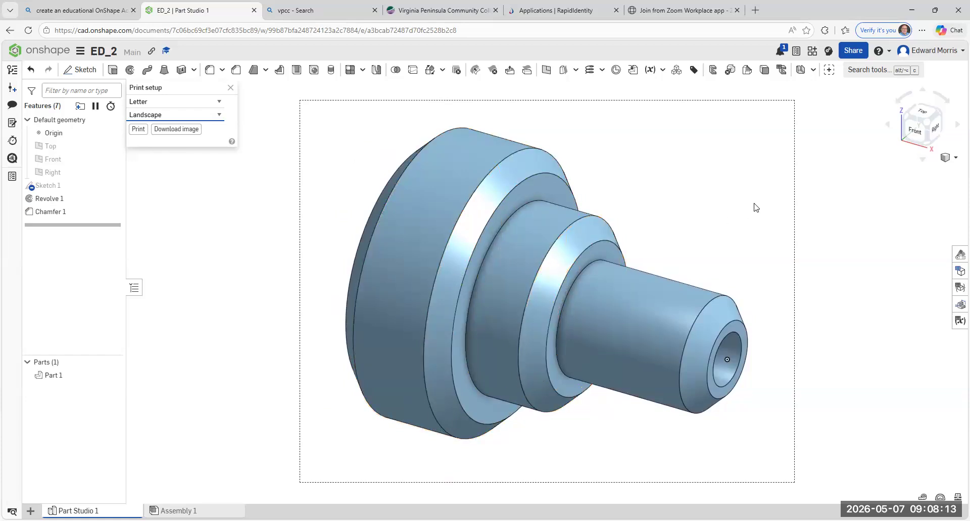
middle_click_drag(686, 223, 727, 219)
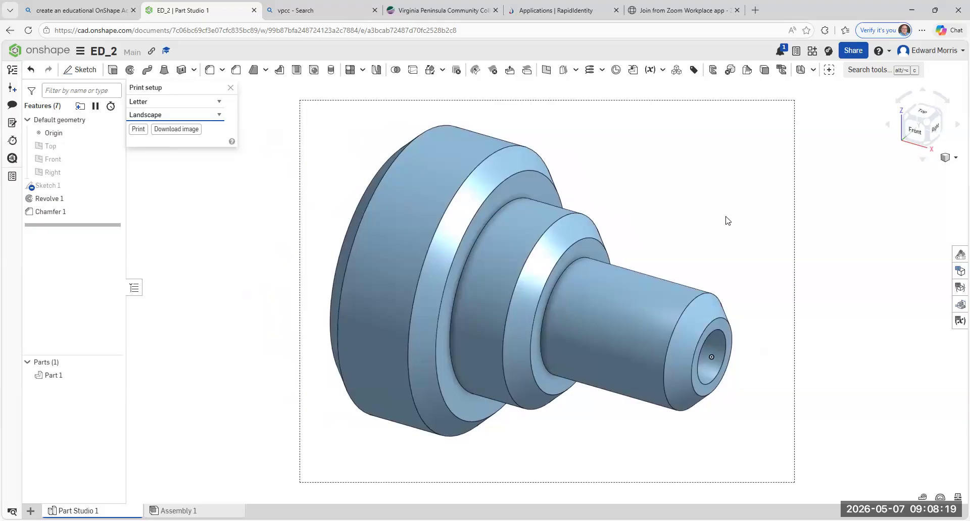
left_click(161, 130)
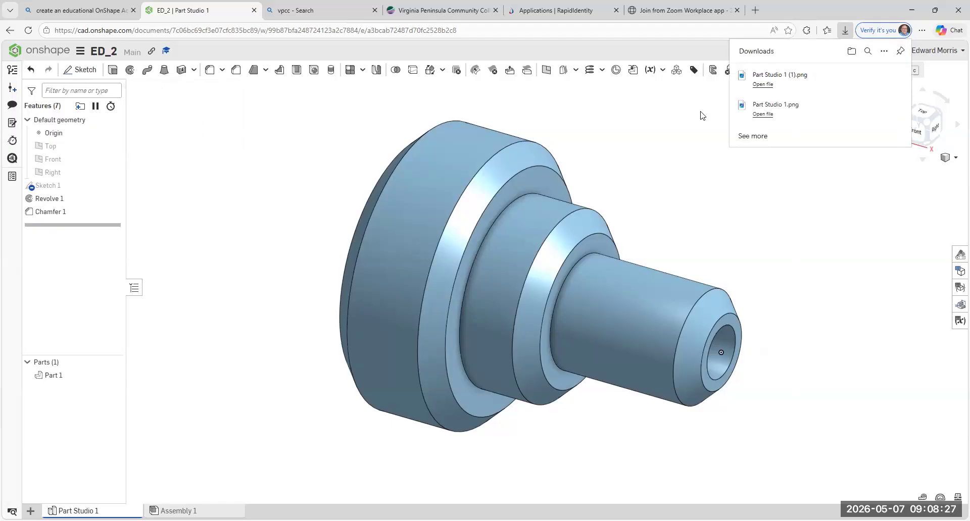
left_click(771, 82)
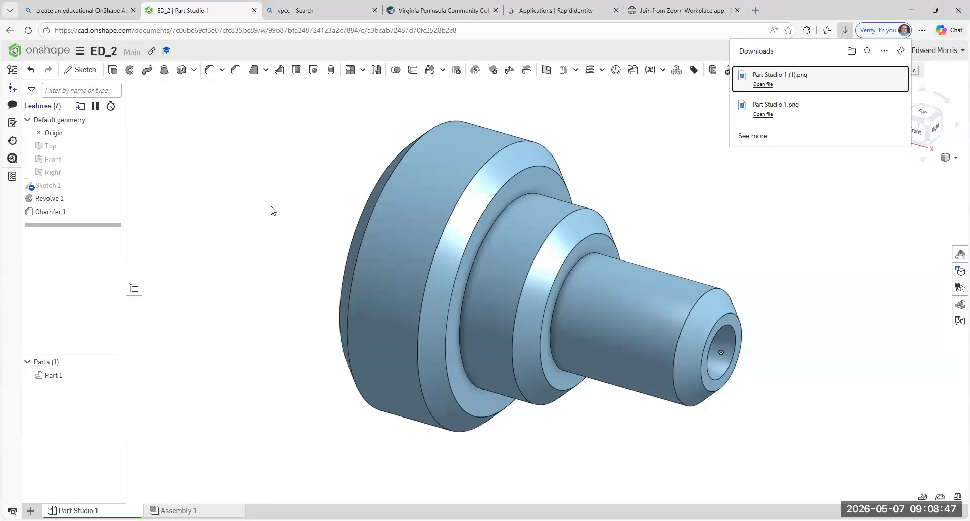
Reopen the Letter landscape print setup and shrink the shaft's view so it sits centred with wider margins inside the print frame.
left_click(80, 53)
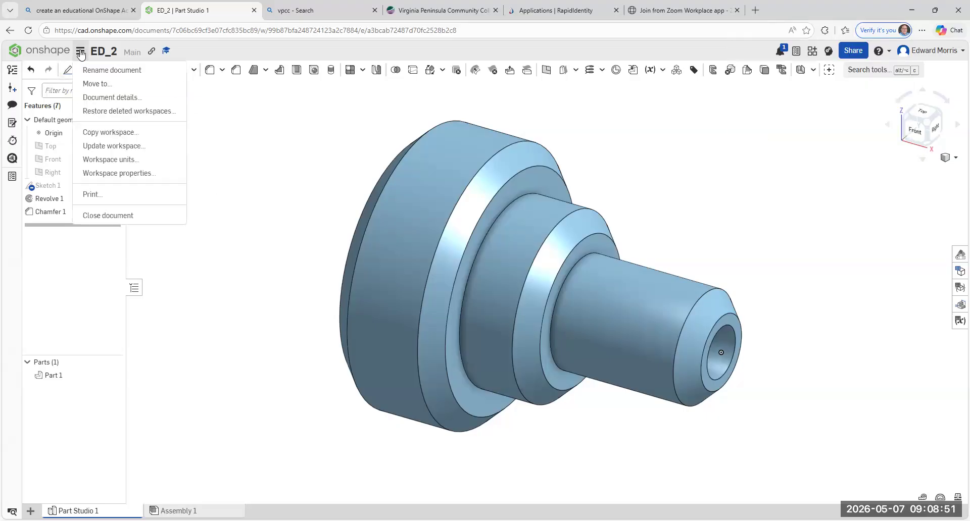
left_click(99, 197)
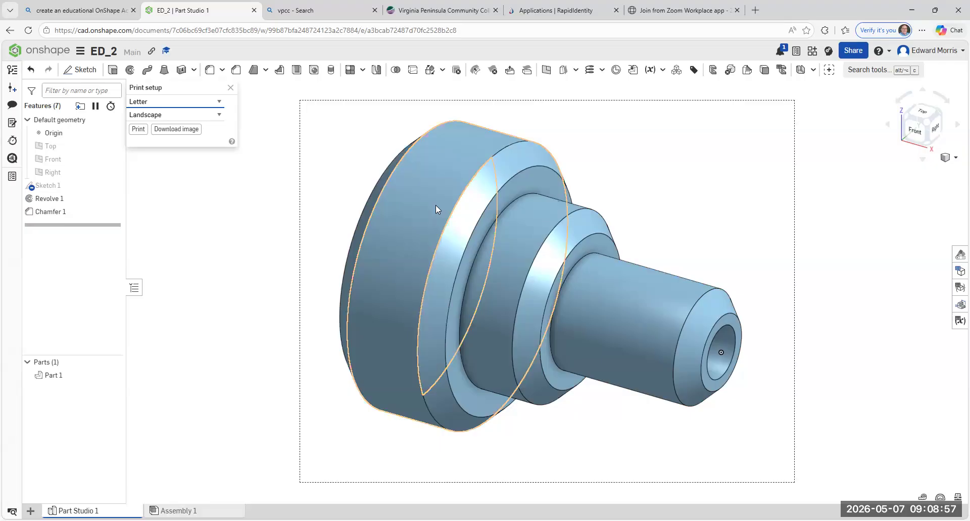
left_click(391, 239)
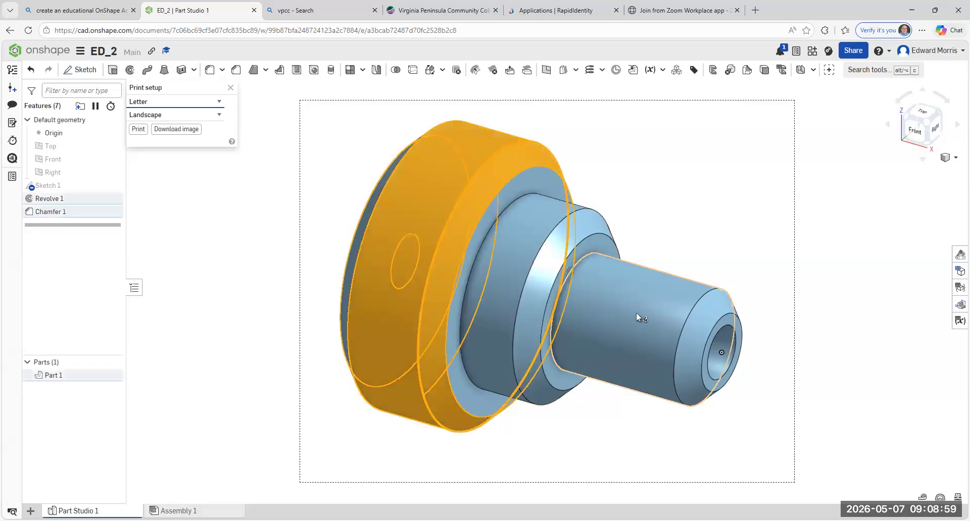
left_click(630, 208)
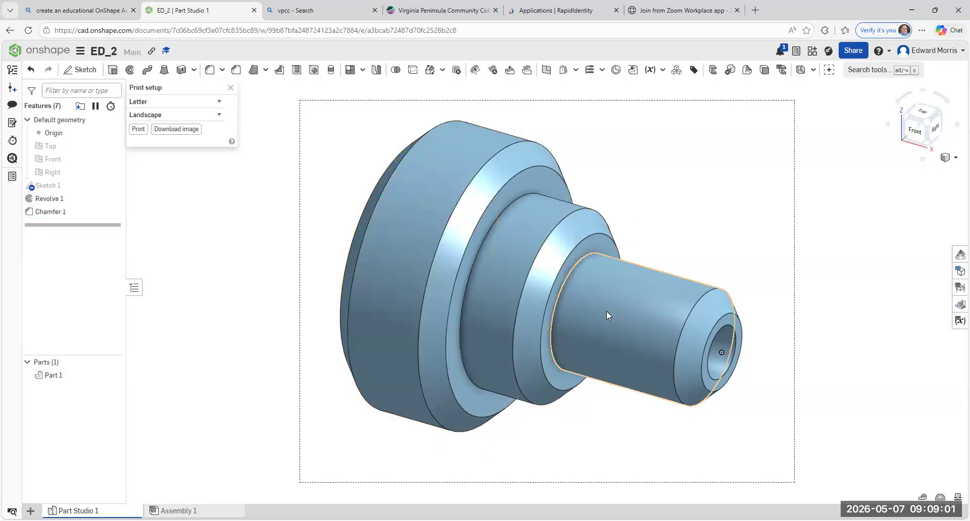
mouse_move(606, 311)
middle_mouse_down()
mouse_move(417, 290)
mouse_move(611, 305)
middle_mouse_up()
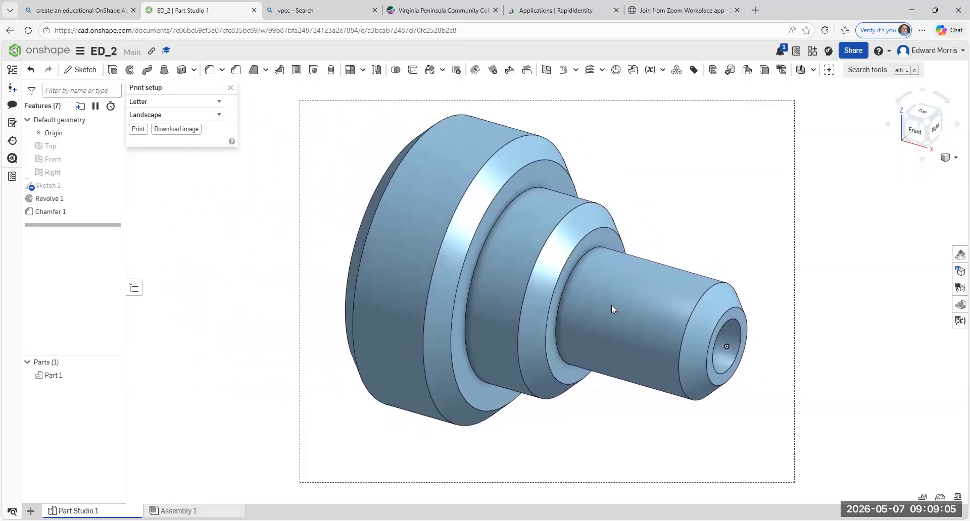
scroll(608, 303, "down", 3)
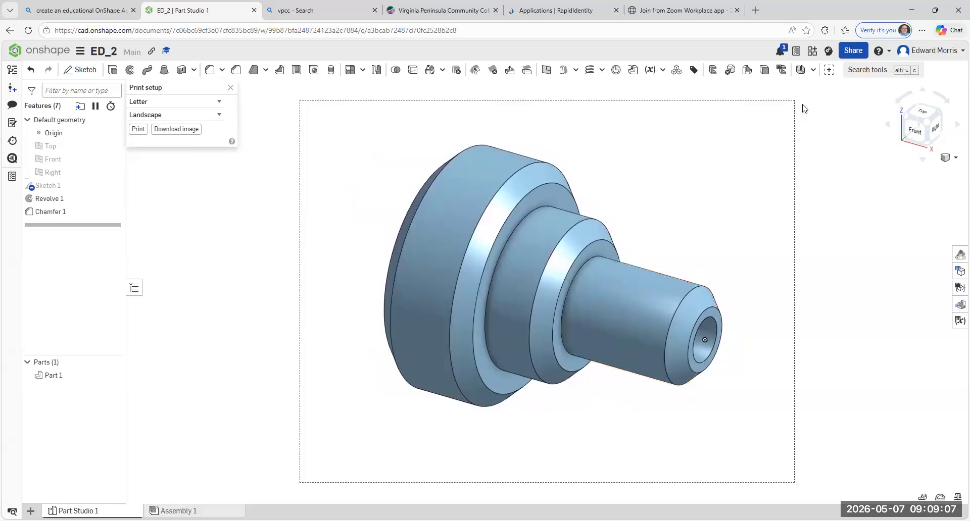
Compare the portrait and landscape frames, download the shaft's image in landscape, and open the downloaded Part Studio 1 (2).png.
left_click(221, 119)
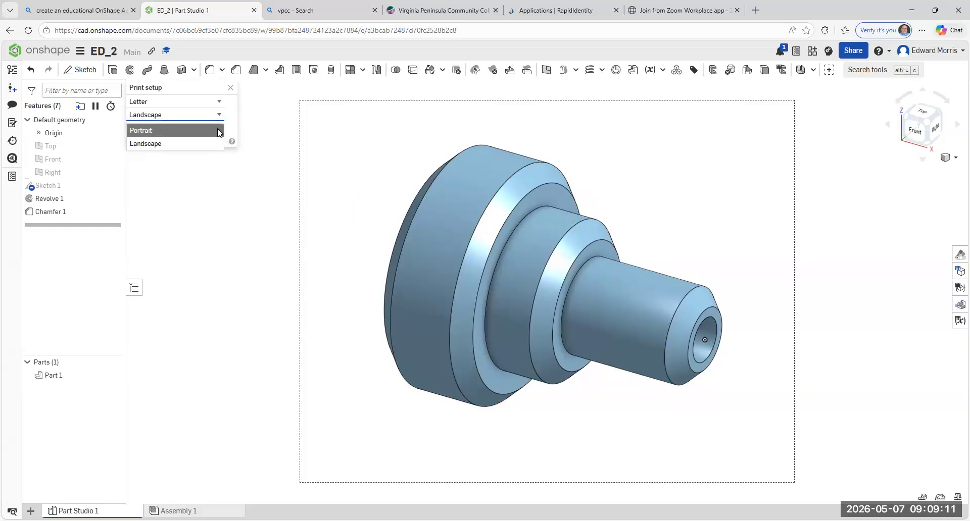
left_click(217, 128)
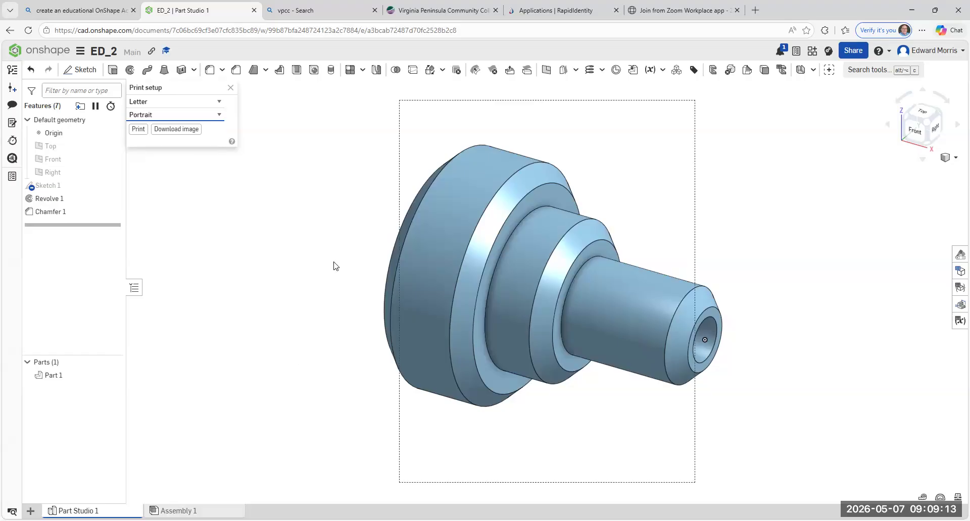
left_click(220, 115)
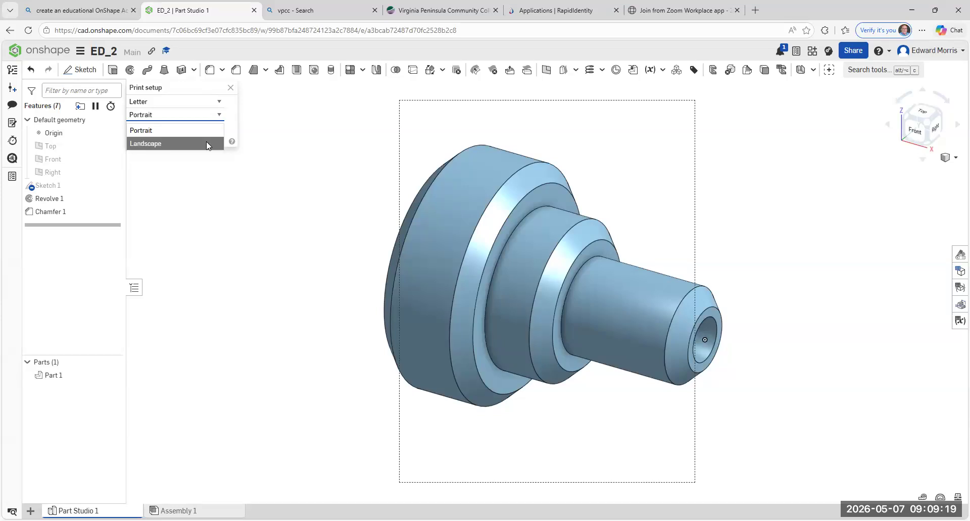
left_click(206, 143)
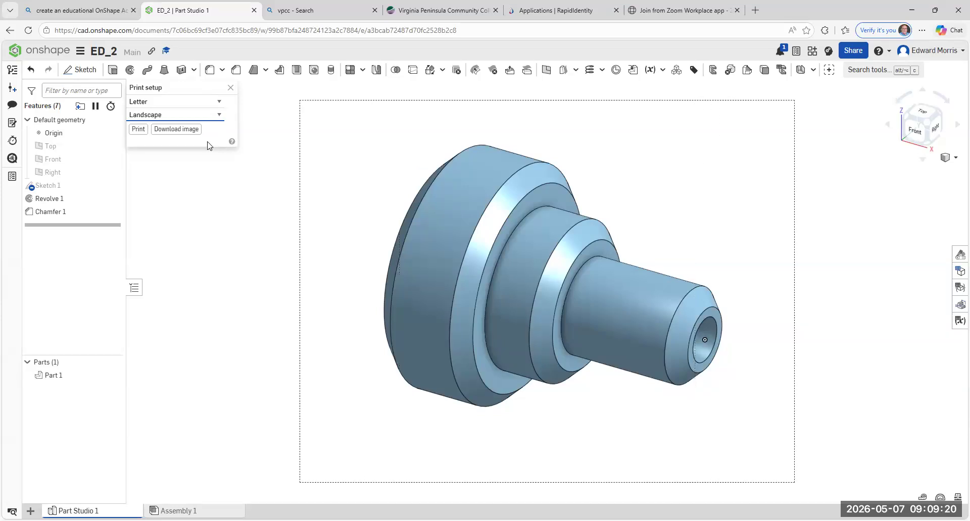
left_click(177, 130)
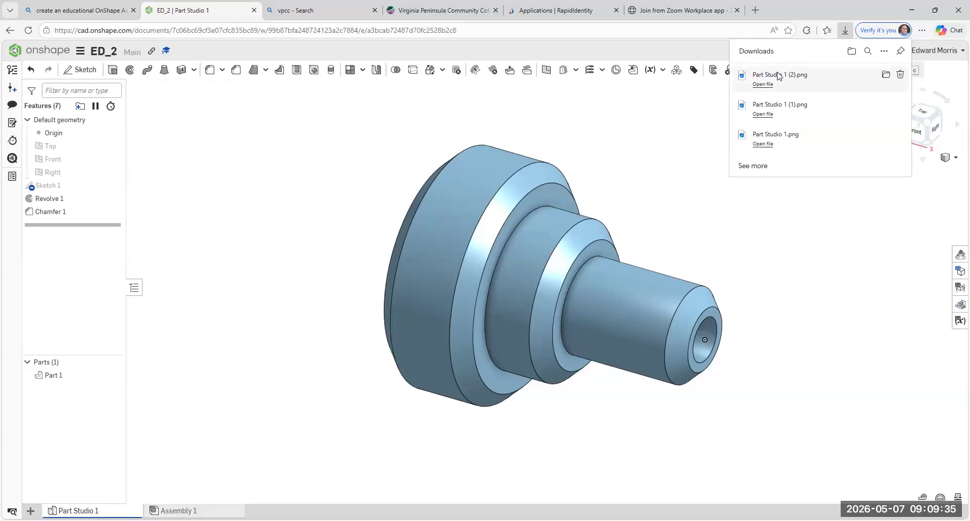
left_click(773, 73)
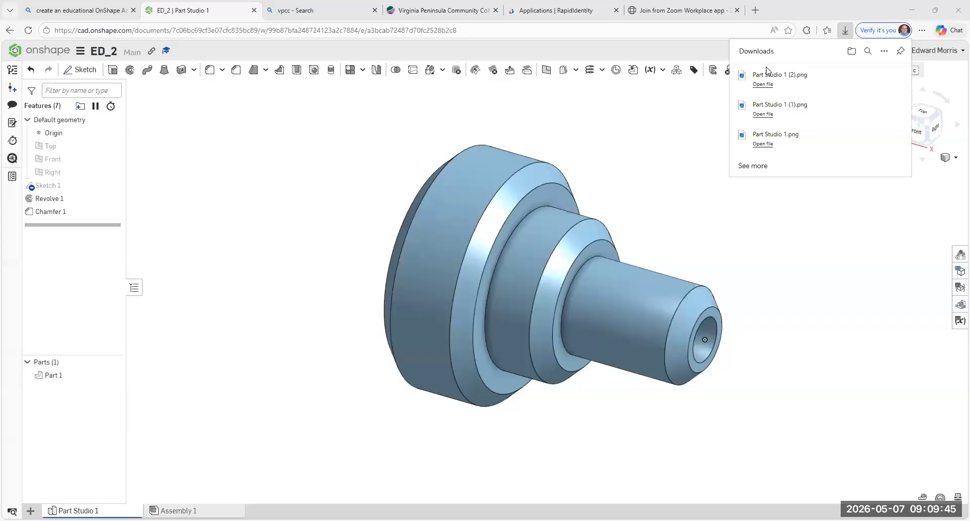
Bring the print setup back up and centre the shaft within the Letter landscape frame.
middle_click_drag(792, 225, 676, 226)
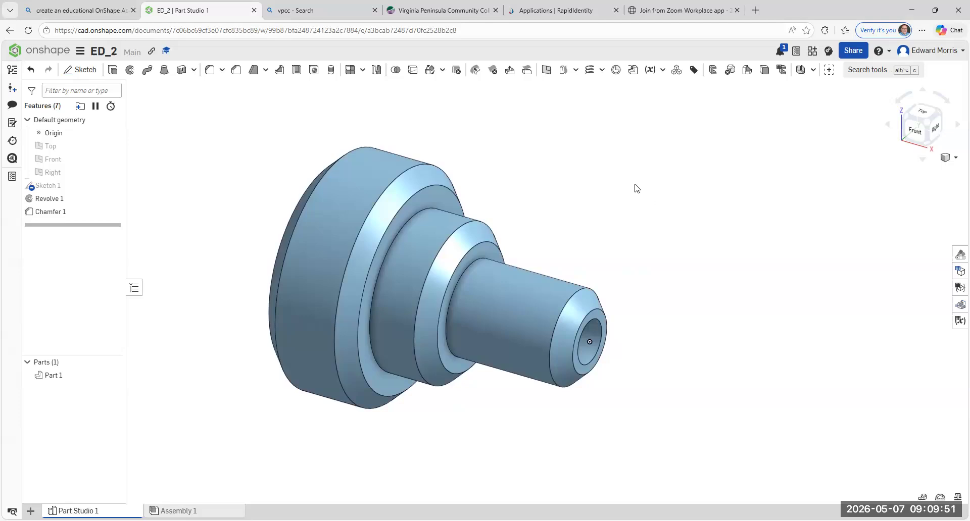
middle_click_drag(634, 189, 634, 175)
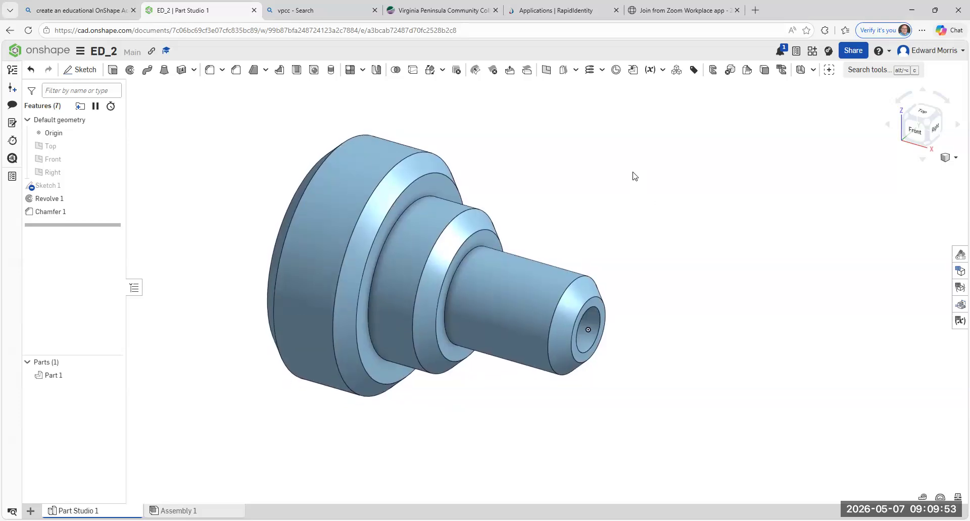
left_click(79, 52)
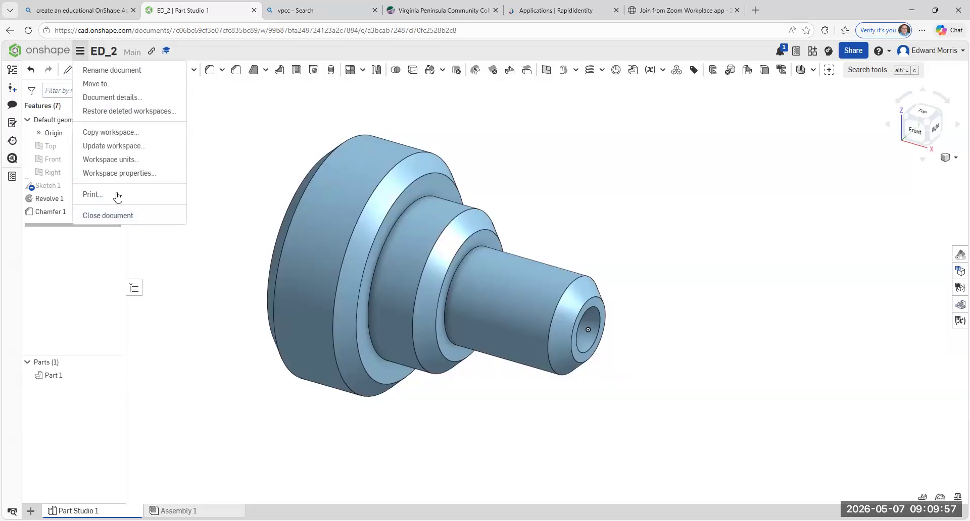
left_click(114, 195)
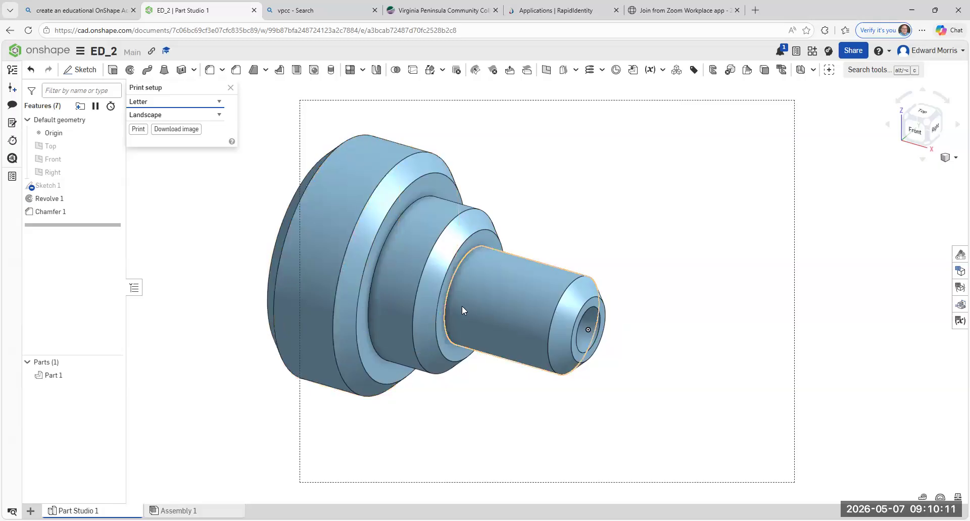
middle_click_drag(462, 305, 577, 310)
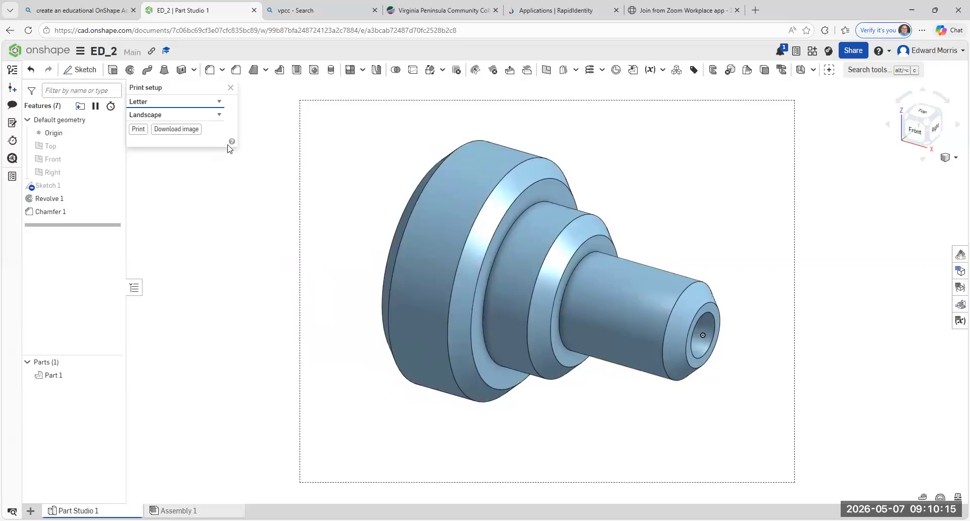
Set the print orientation to Portrait and scale down the shaft's view until the whole part fits inside the frame.
left_click(221, 116)
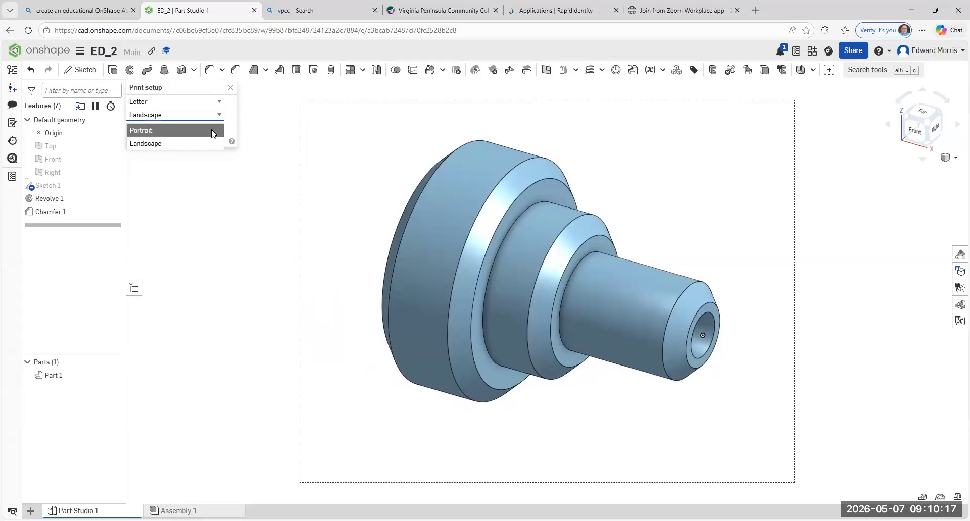
left_click(213, 133)
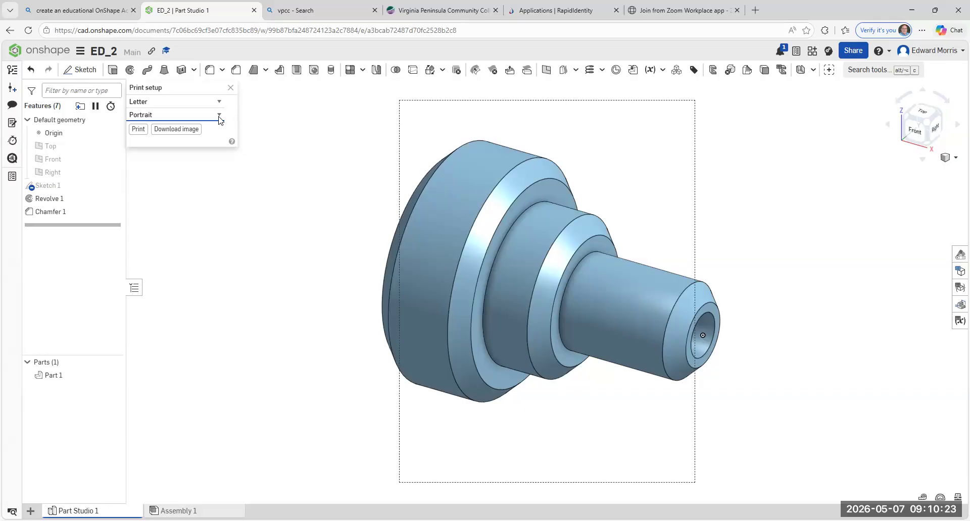
left_click(219, 116)
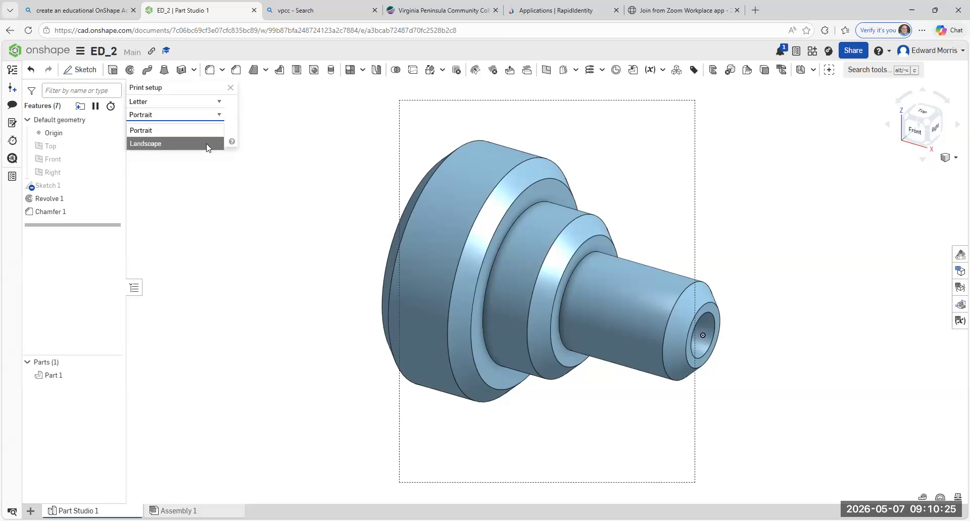
left_click(207, 145)
left_click(212, 116)
left_click(206, 128)
scroll(572, 289, "down", 3)
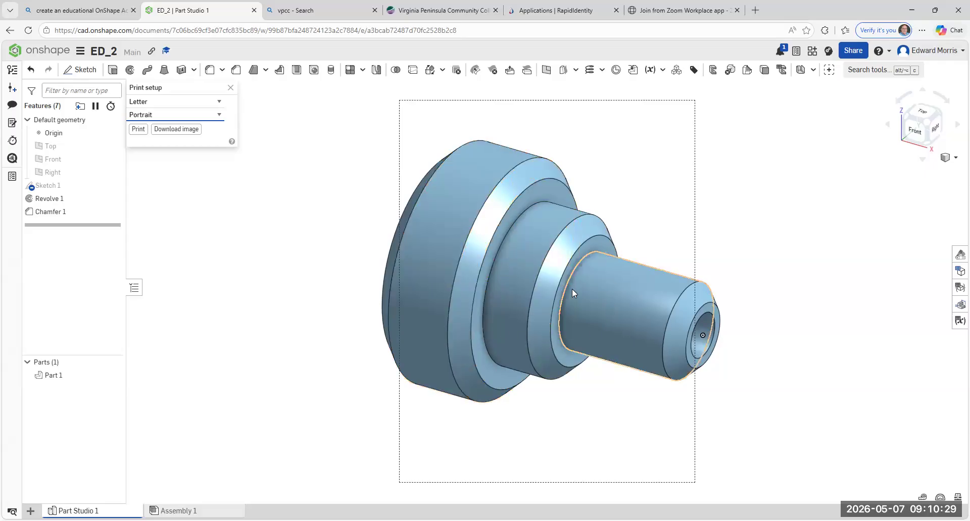
scroll(603, 289, "up", 2)
scroll(614, 305, "down", 3)
scroll(614, 305, "up", 2)
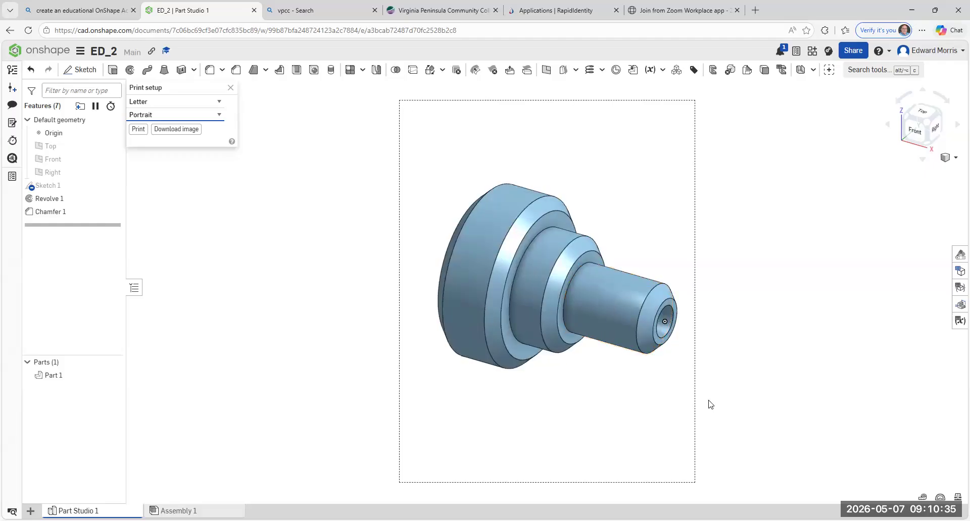
Download the portrait image of the shaft and open the downloaded Part Studio 1 (3).png.
left_click(173, 130)
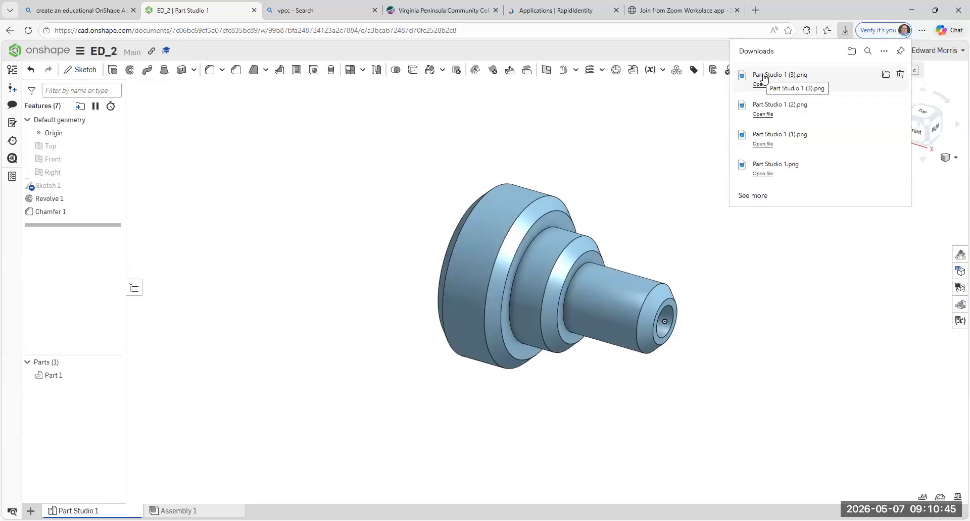
left_click(767, 75)
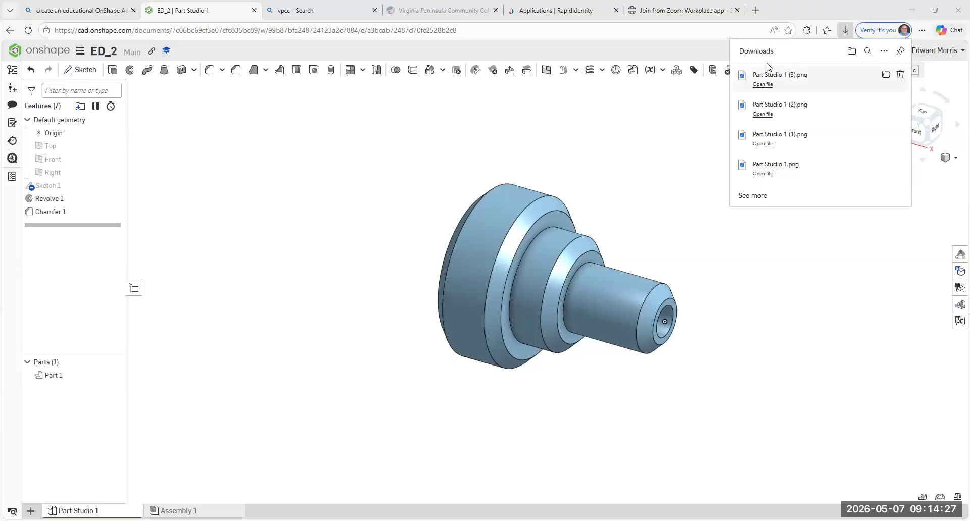
left_click(782, 320)
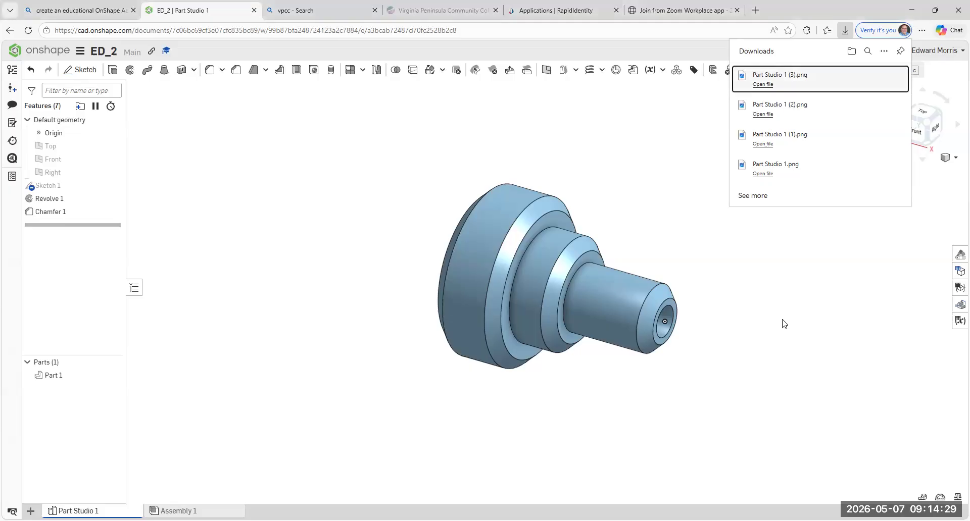